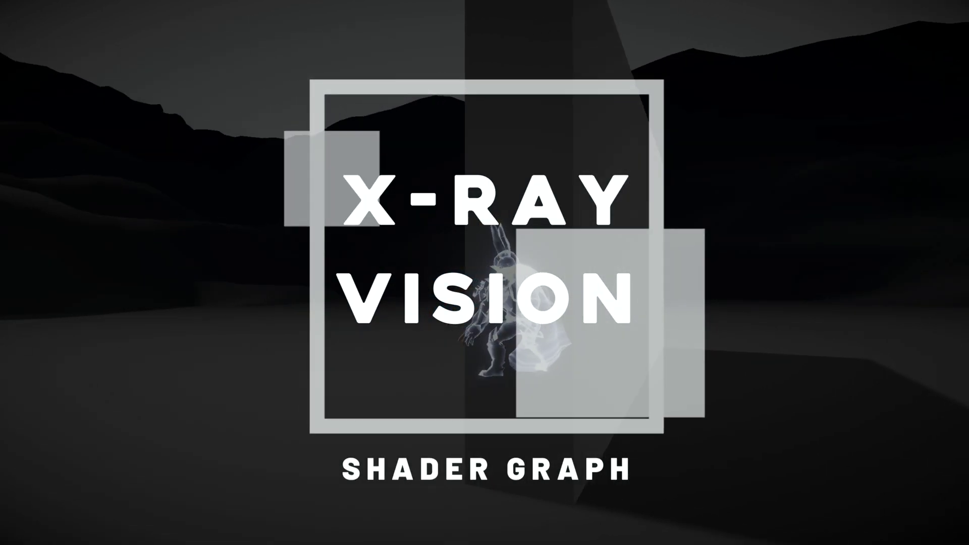
drag(575, 342, 414, 401)
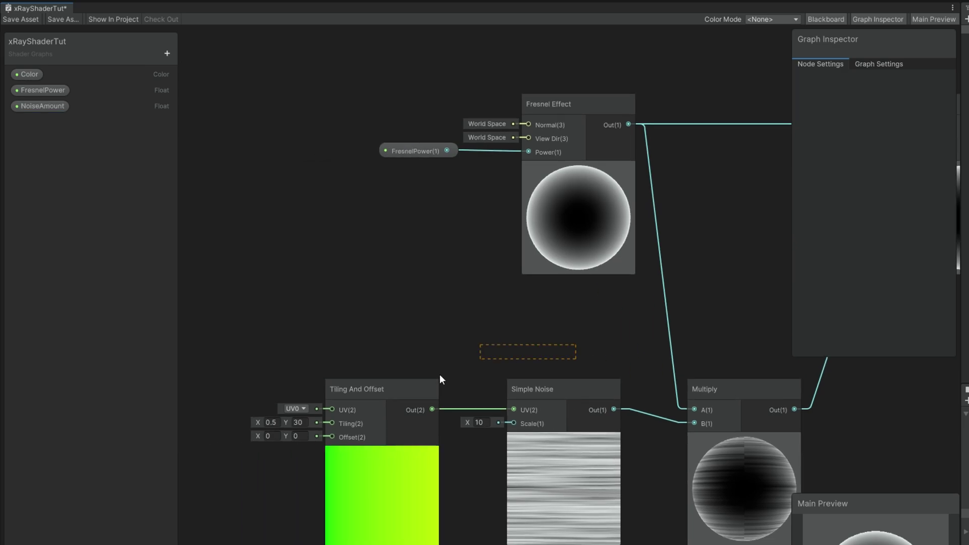
drag(540, 396, 367, 398)
click(459, 365)
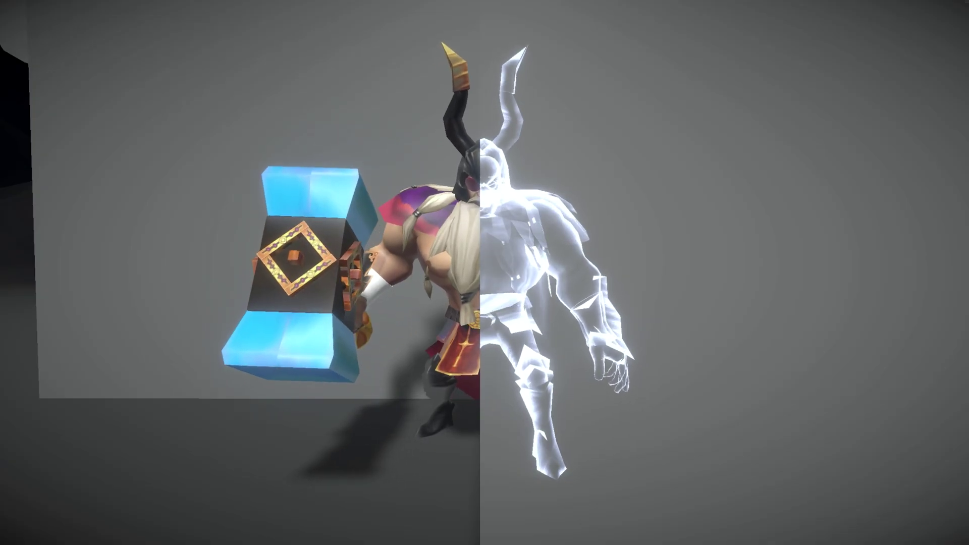
key(space)
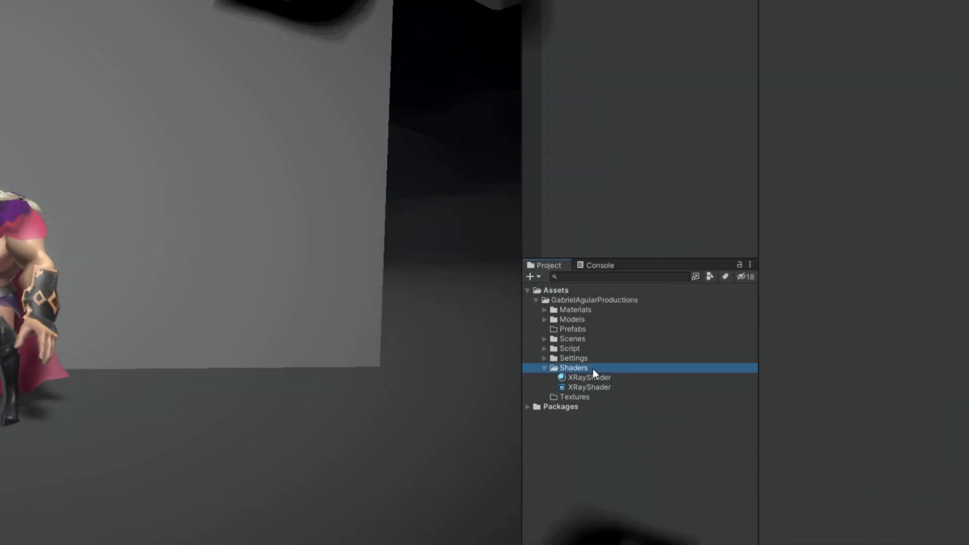
- Create a blank shader graph named xRayShaderTut in the Shaders folder
right_click(593, 370)
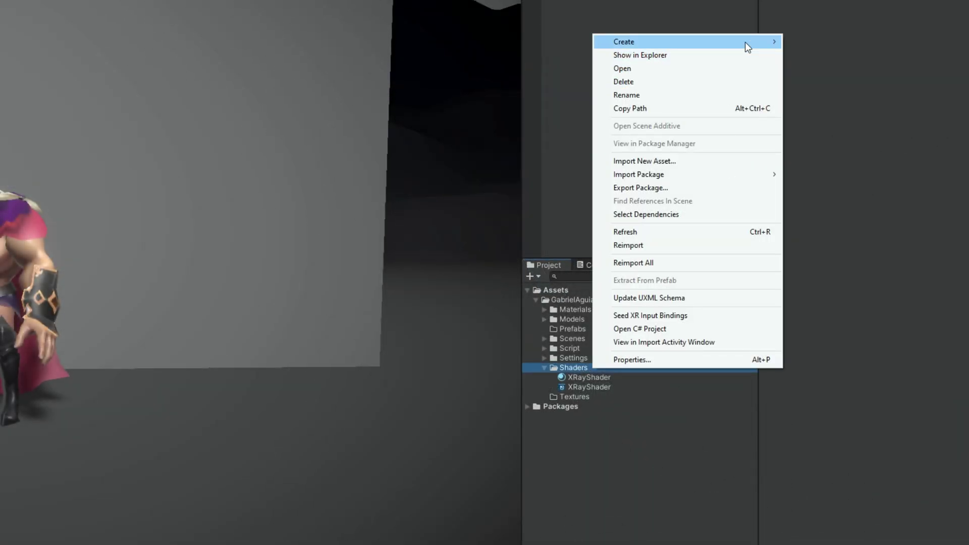
mouse_move(772, 41)
mouse_move(846, 101)
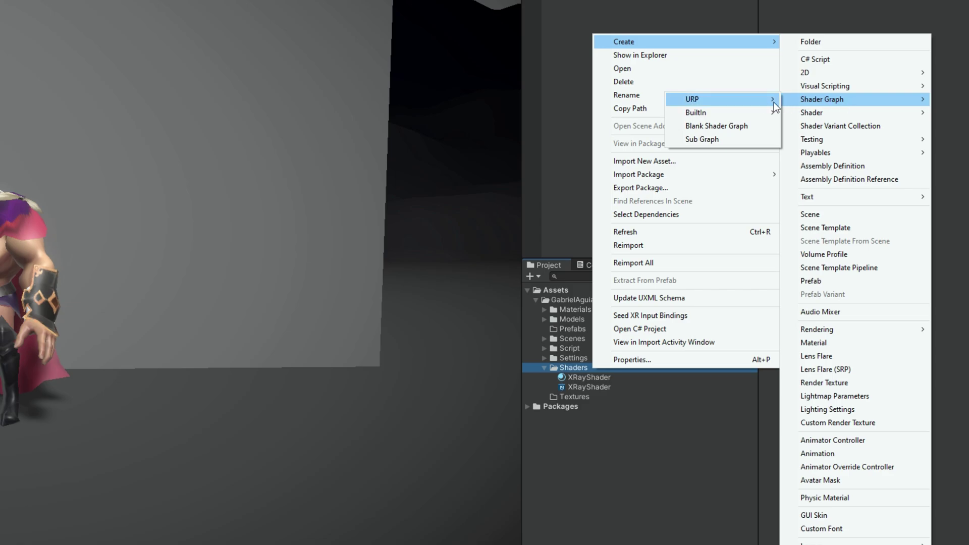
click(736, 129)
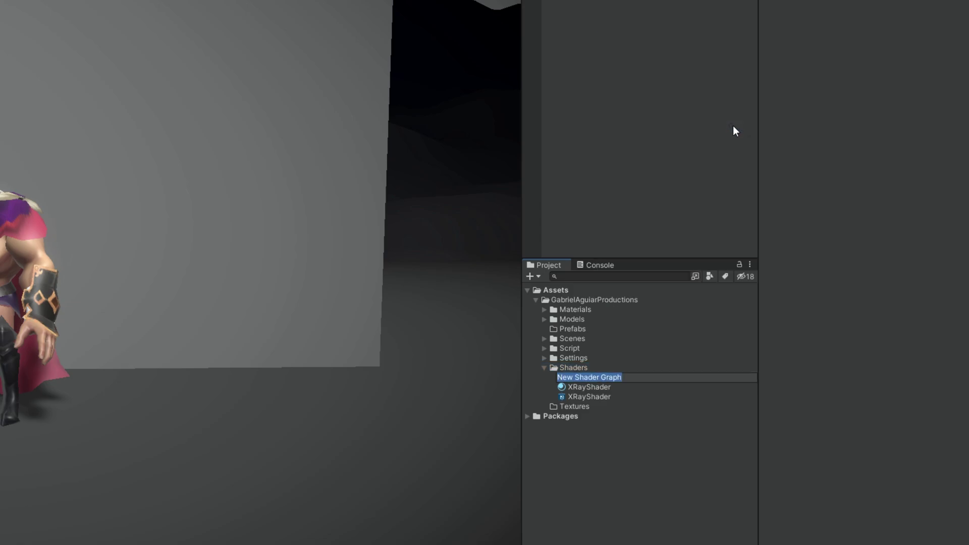
text(X)
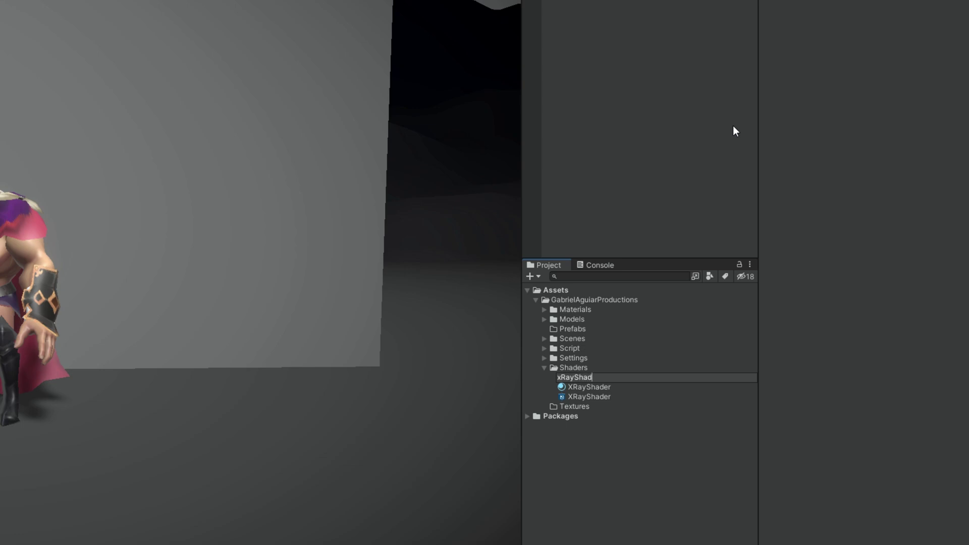
text(RayShaderTut)
key(Return)
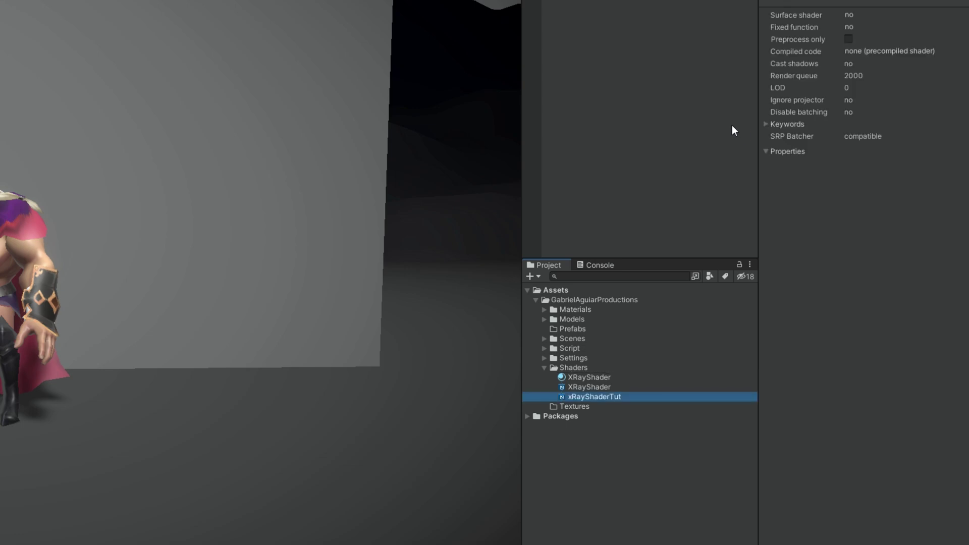
- Open the xRayShaderTut graph in an enlarged editor area and add Universal as its active target
double_click(574, 398)
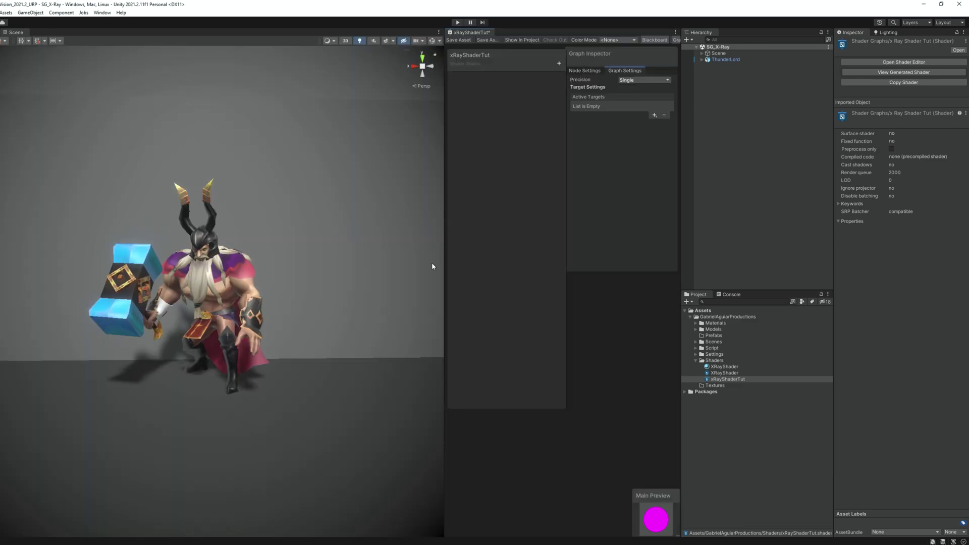
drag(447, 284, 58, 303)
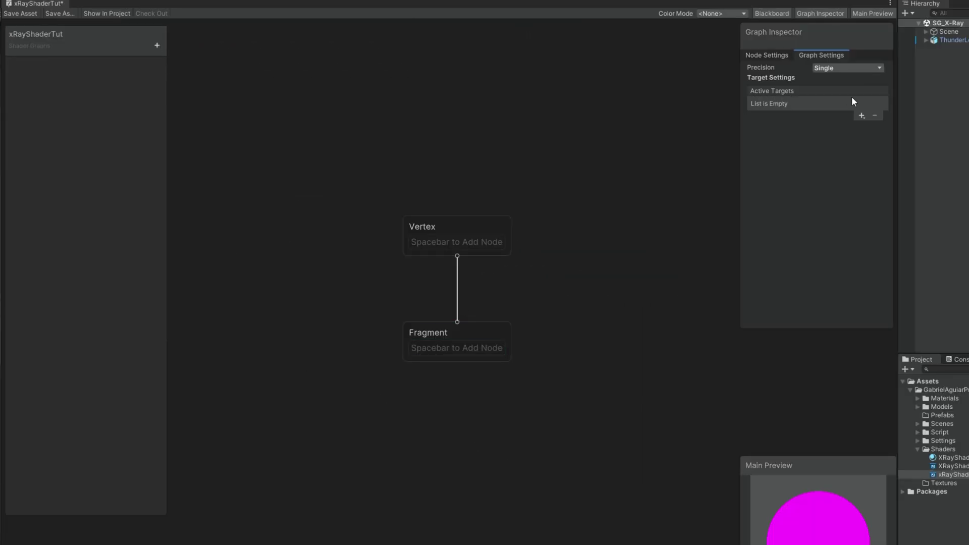
click(820, 16)
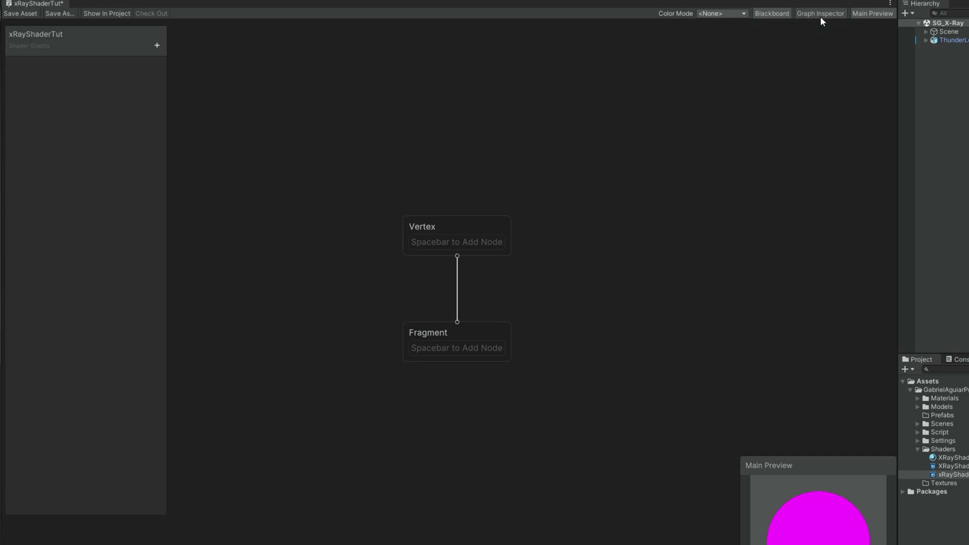
click(820, 16)
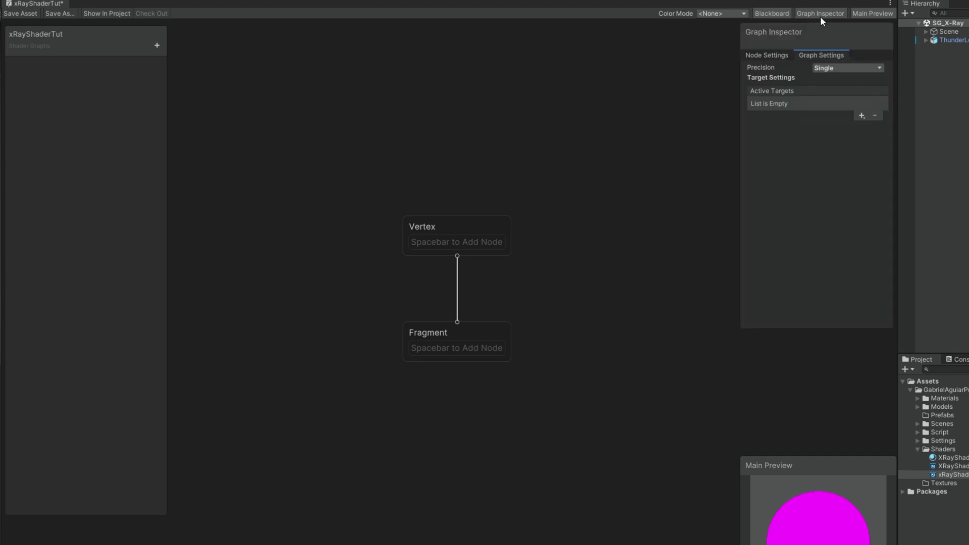
click(861, 116)
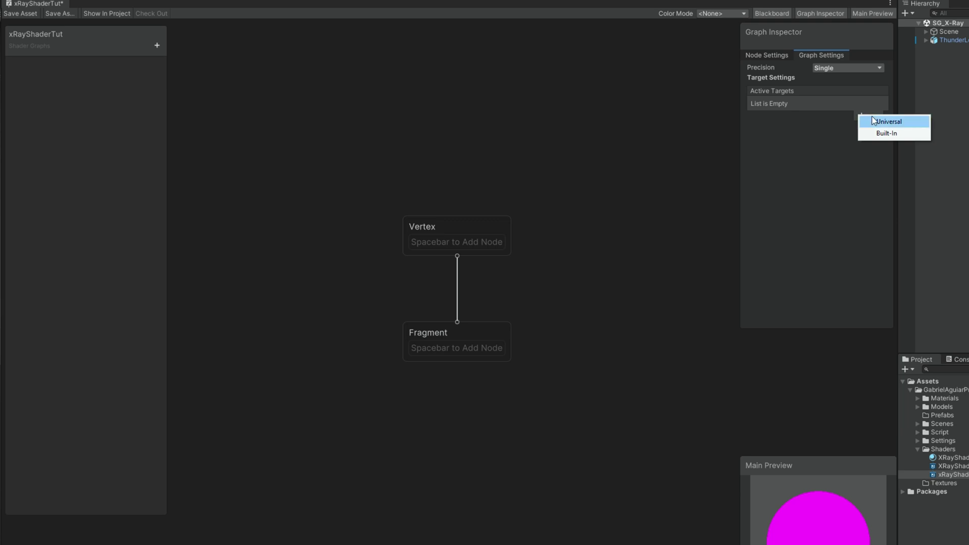
click(870, 119)
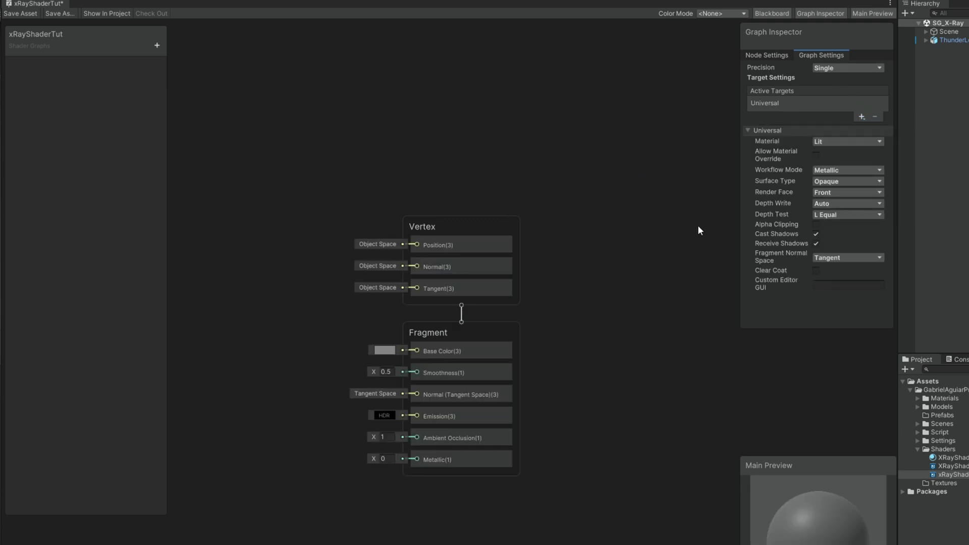
- Set the Universal target's material to Unlit and enable Allow Material Override
click(862, 141)
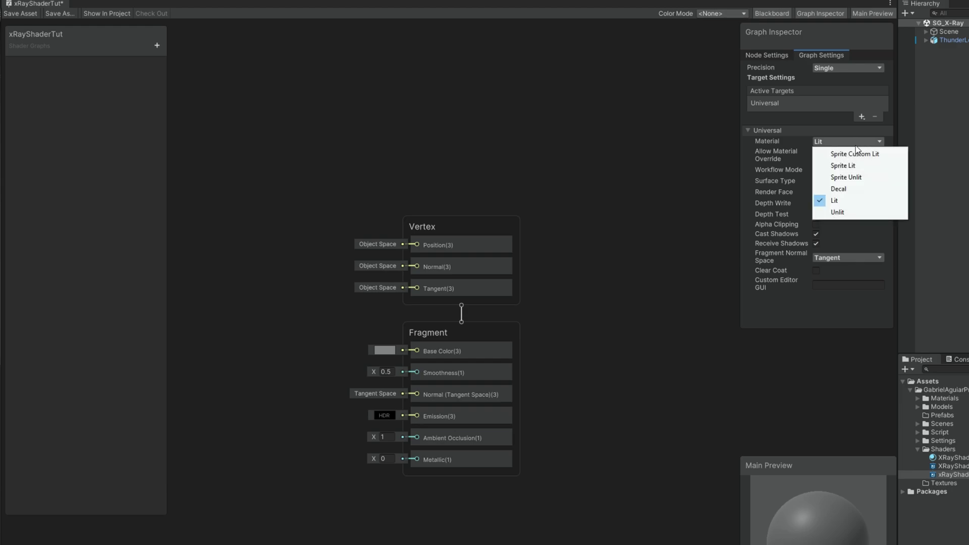
click(844, 211)
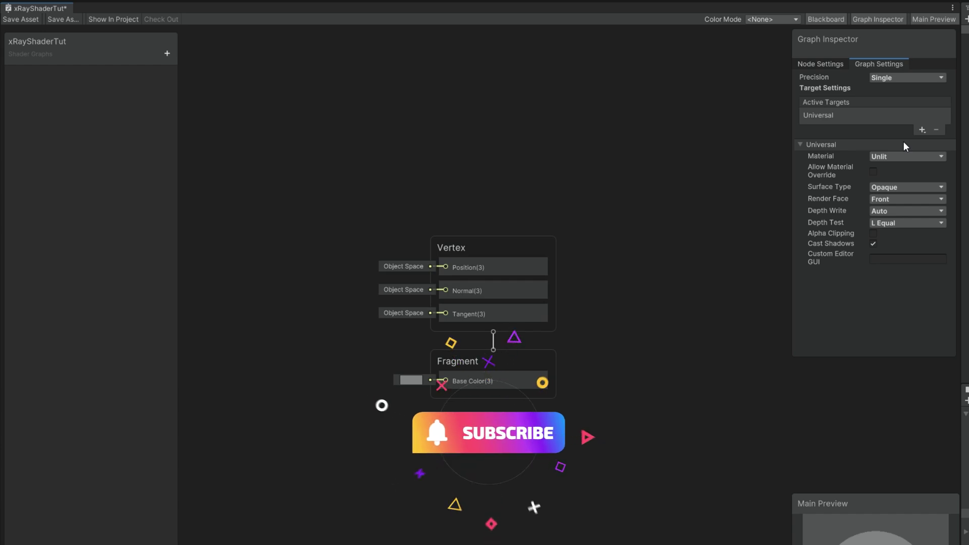
click(873, 172)
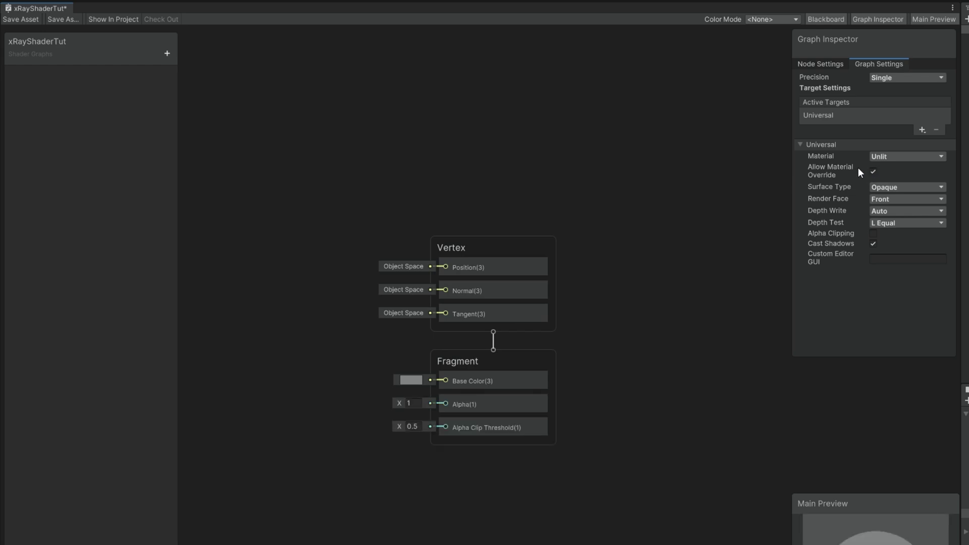
- Add a Fresnel Effect node to the graph, in front of the Vertex and Fragment blocks
middle_drag(449, 183, 638, 166)
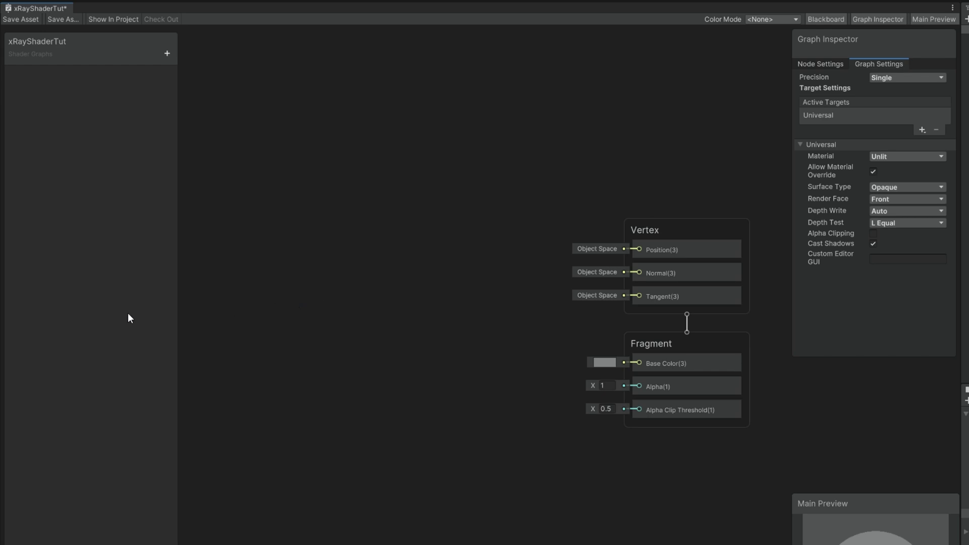
key(space)
text(fre)
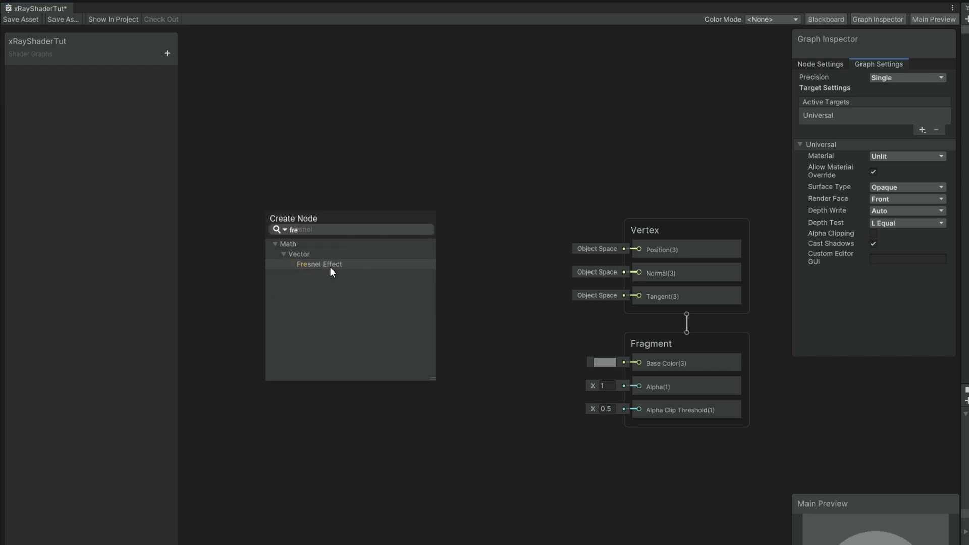
double_click(331, 267)
middle_drag(310, 338, 356, 337)
drag(356, 337, 365, 289)
middle_drag(335, 251, 368, 249)
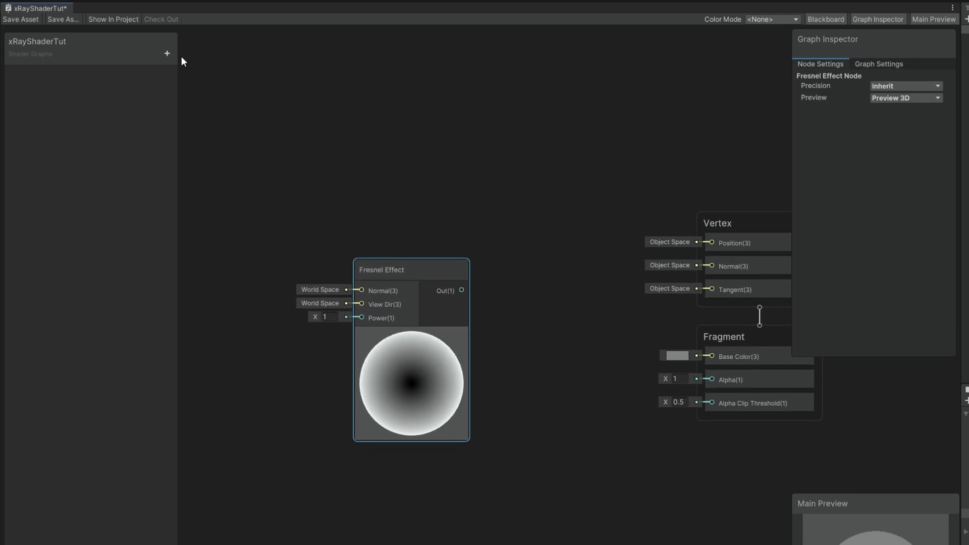
- Create a Color property and place it as a node above the Fresnel Effect node
click(167, 53)
click(198, 130)
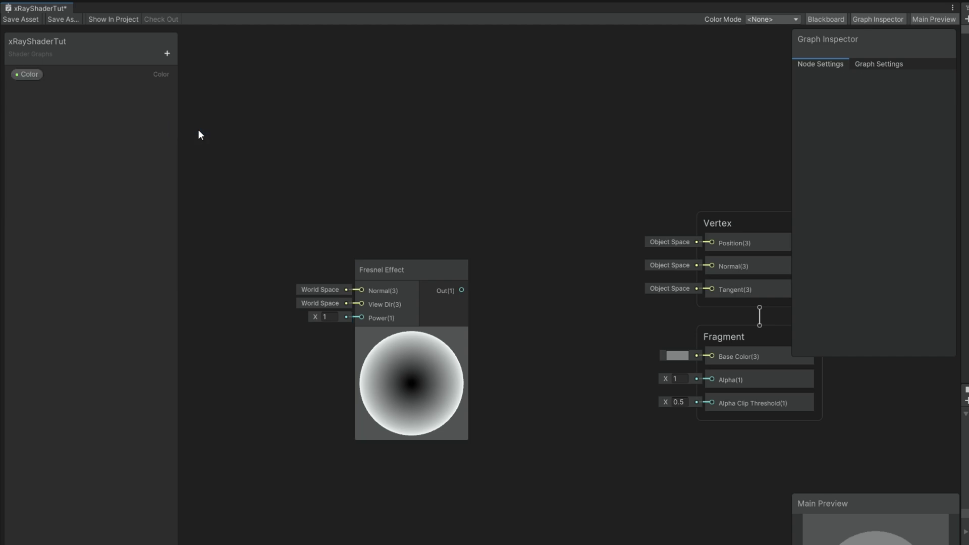
drag(29, 74, 405, 137)
- Feed the Color node's output into input A of a new Multiply node
drag(476, 152, 551, 265)
text(mu)
double_click(606, 370)
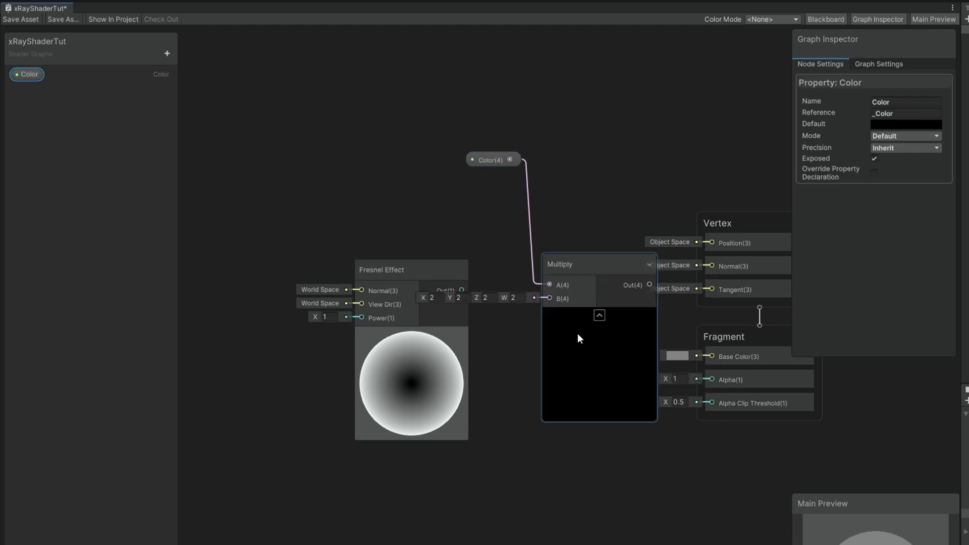
- Move the Fresnel Effect node away from the color Multiply and connect its output to input A of a second Multiply node
middle_drag(444, 211, 518, 207)
drag(474, 267, 293, 284)
middle_drag(334, 224, 472, 218)
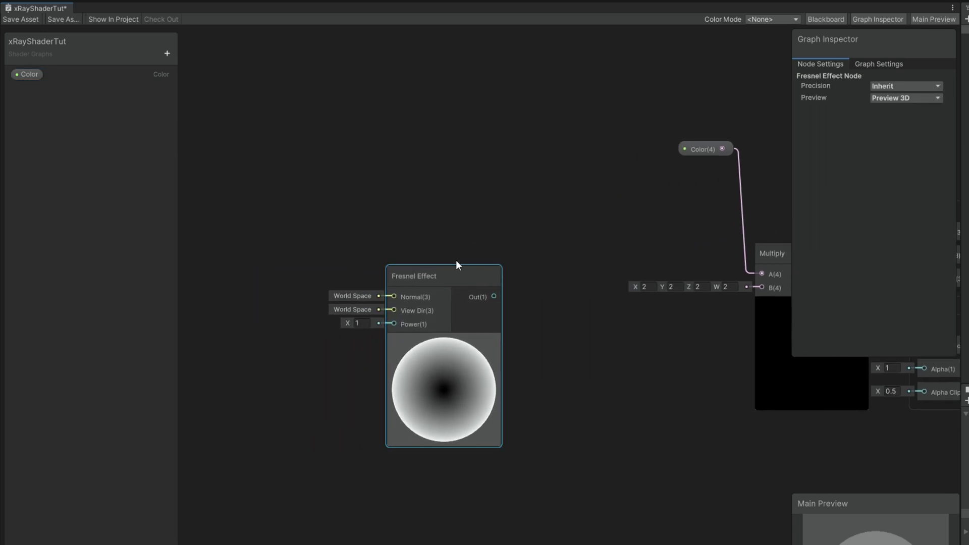
drag(433, 276, 343, 265)
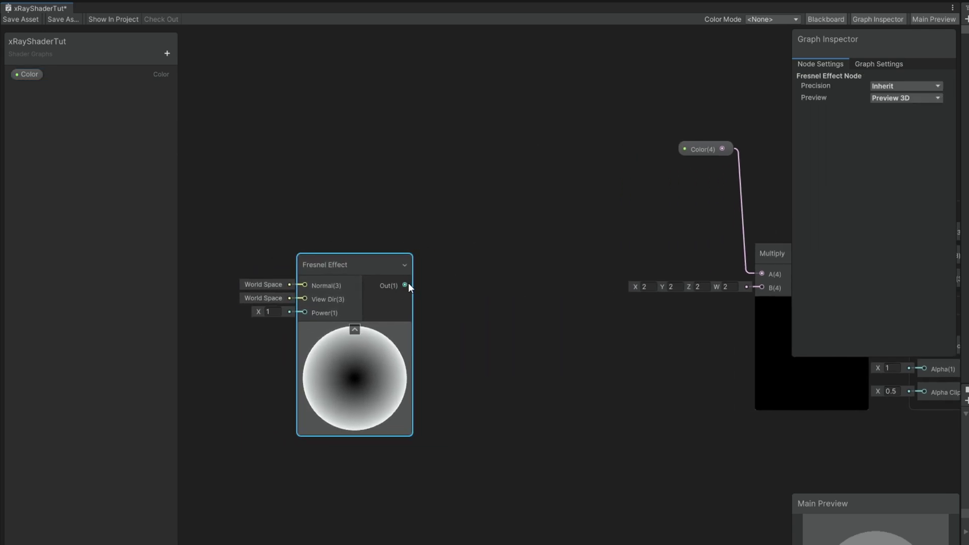
drag(405, 285, 488, 465)
text(mu)
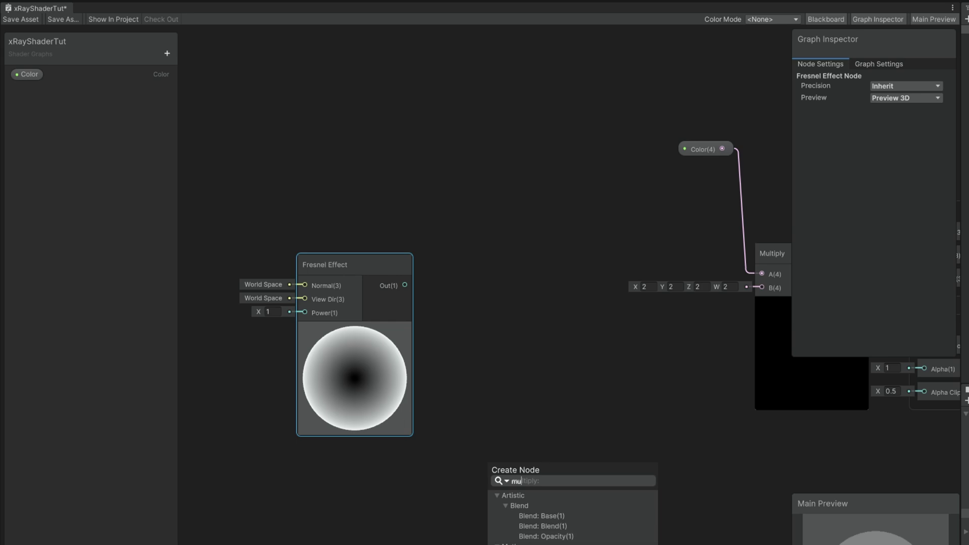
key(Return)
middle_drag(532, 413, 683, 169)
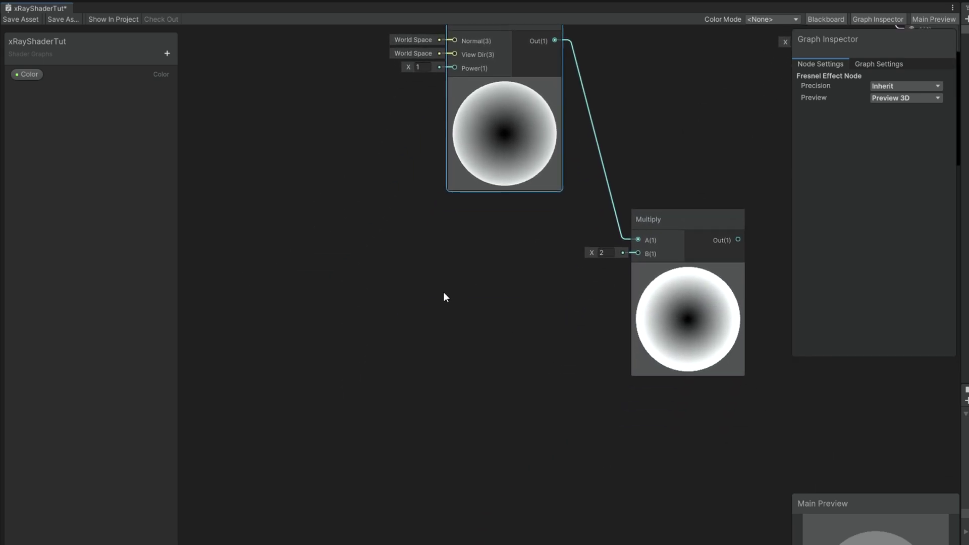
- Add a Simple Noise node below the Fresnel Effect node and set its scale to 10
middle_drag(530, 235, 532, 261)
click(360, 363)
key(space)
text(sim)
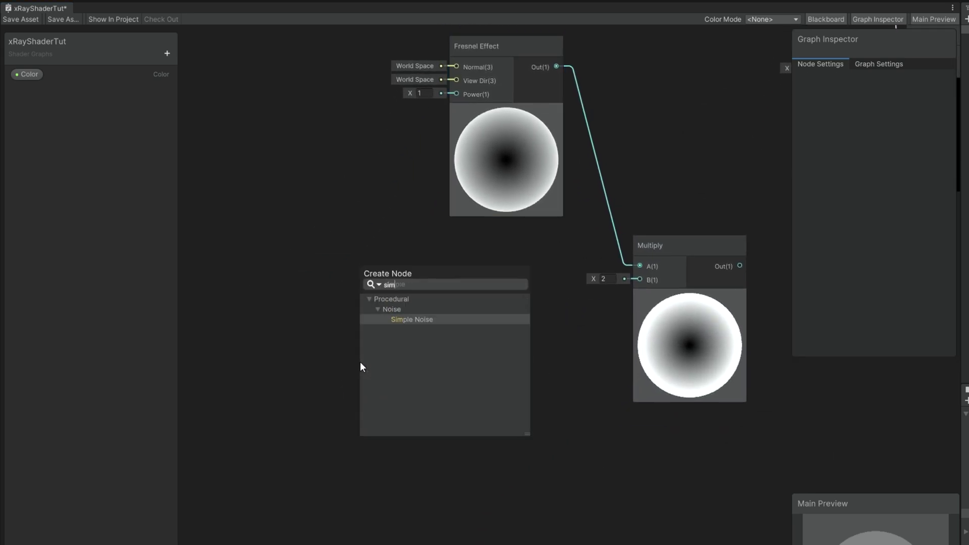
text(ple)
key(Return)
drag(411, 383, 464, 334)
click(389, 365)
text(10)
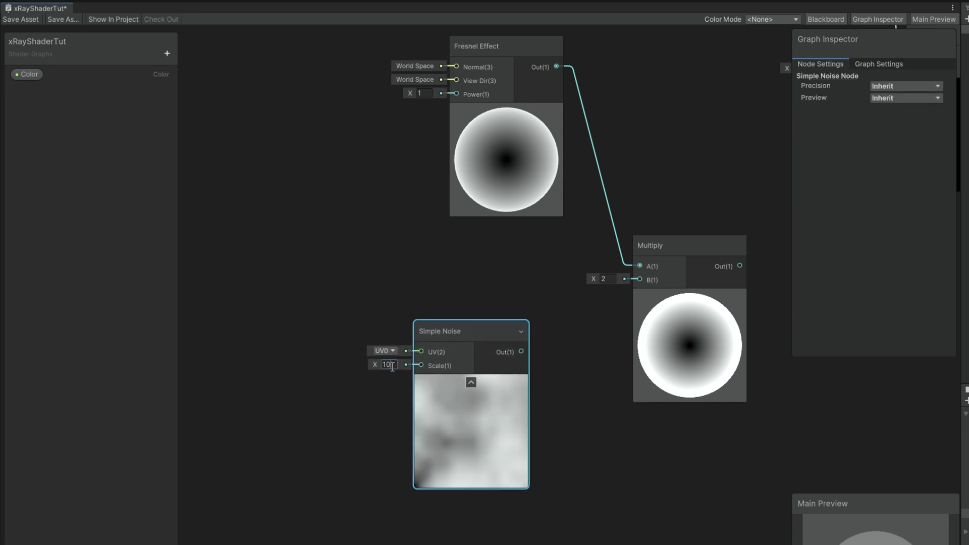
- Add a Tiling And Offset node beside Simple Noise and connect its output to the noise's UV input
middle_drag(365, 342, 461, 333)
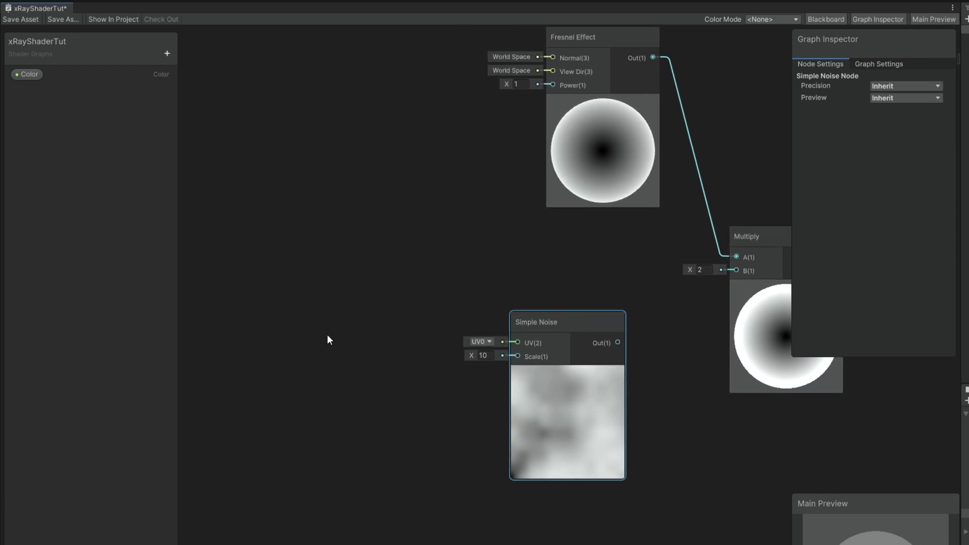
click(326, 334)
key(space)
text(tiling)
key(Return)
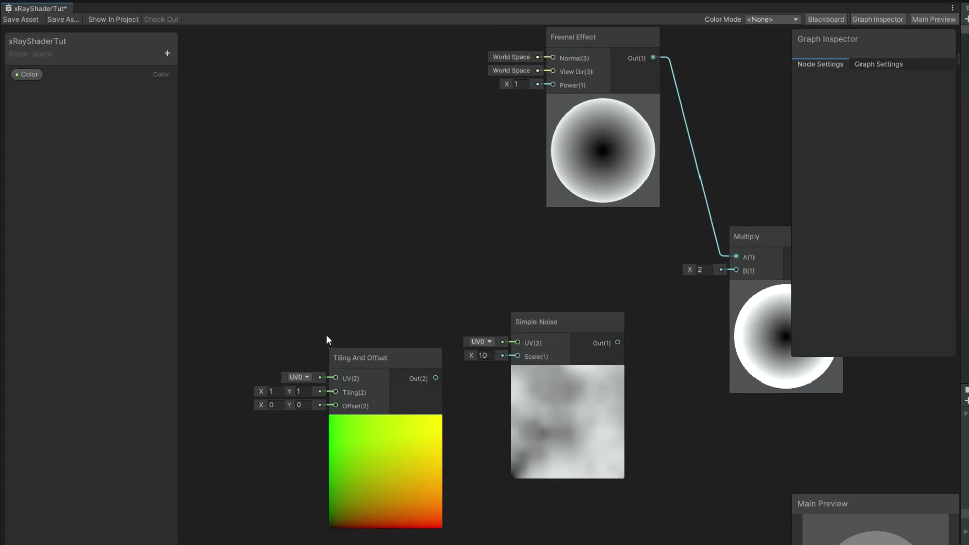
drag(361, 365, 364, 324)
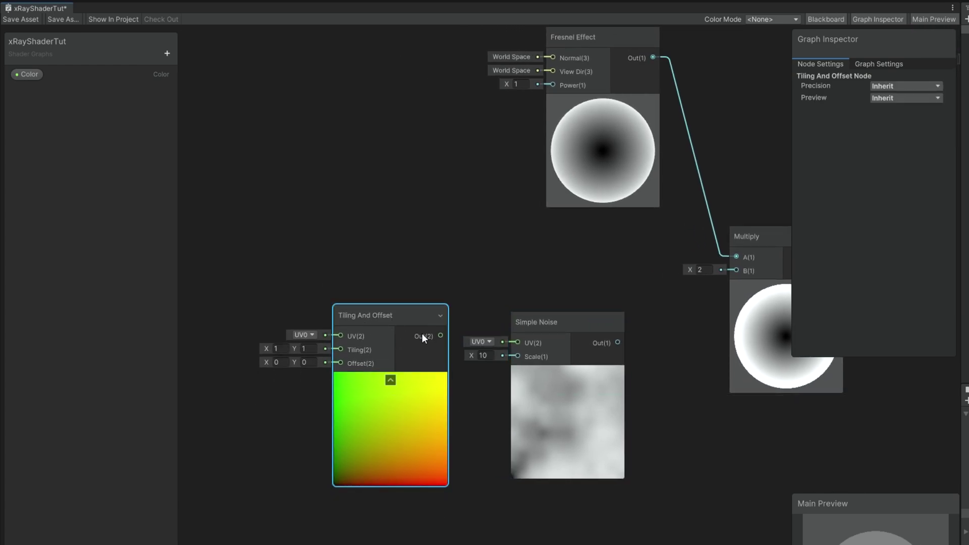
drag(441, 336, 517, 342)
drag(386, 314, 404, 322)
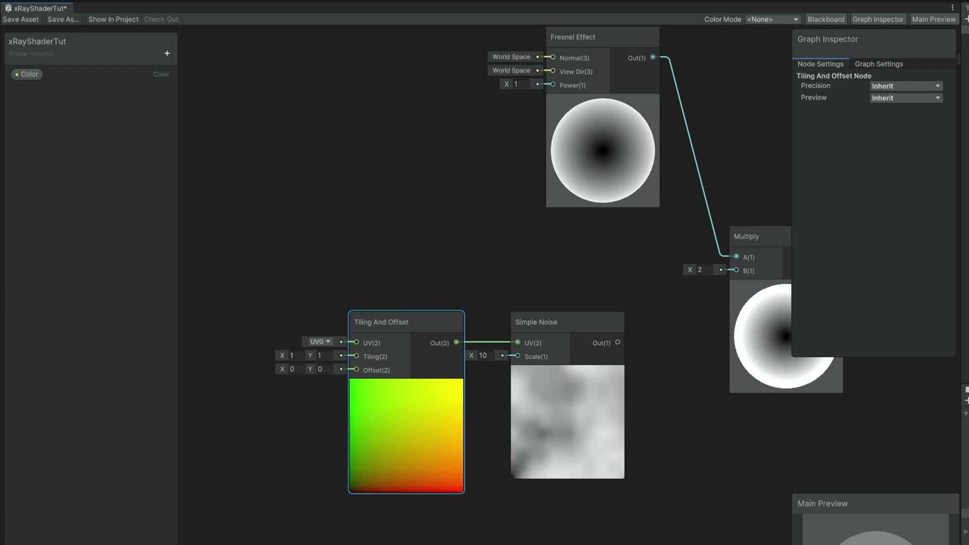
- Set the Tiling And Offset node's tiling to X 0.5 and Y 30, and space the Simple Noise node farther from it
click(294, 356)
text(.5)
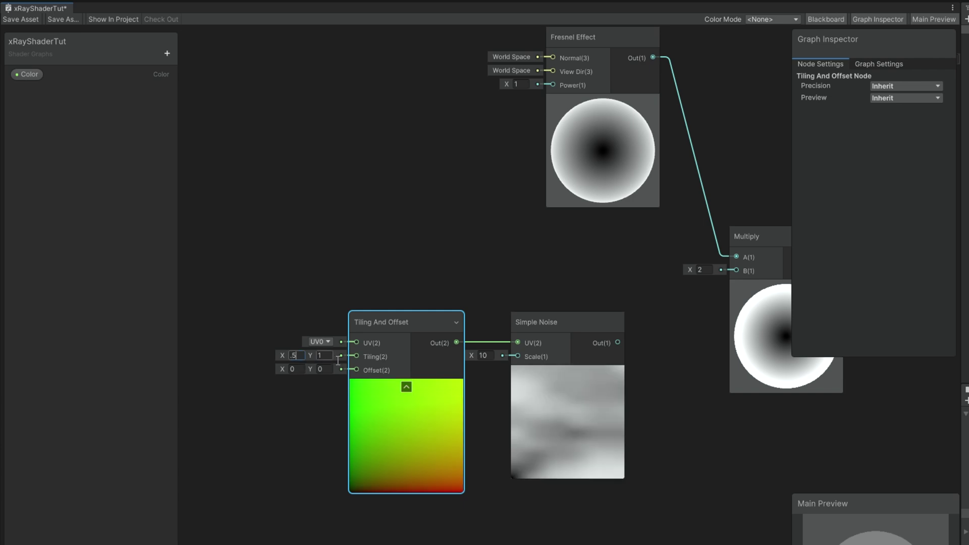
key(Tab)
text(30)
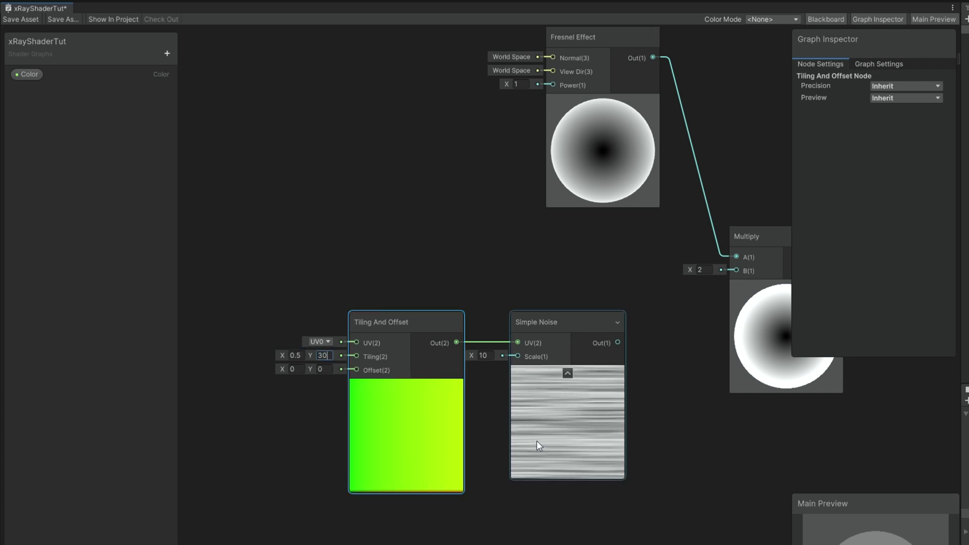
drag(531, 318, 552, 318)
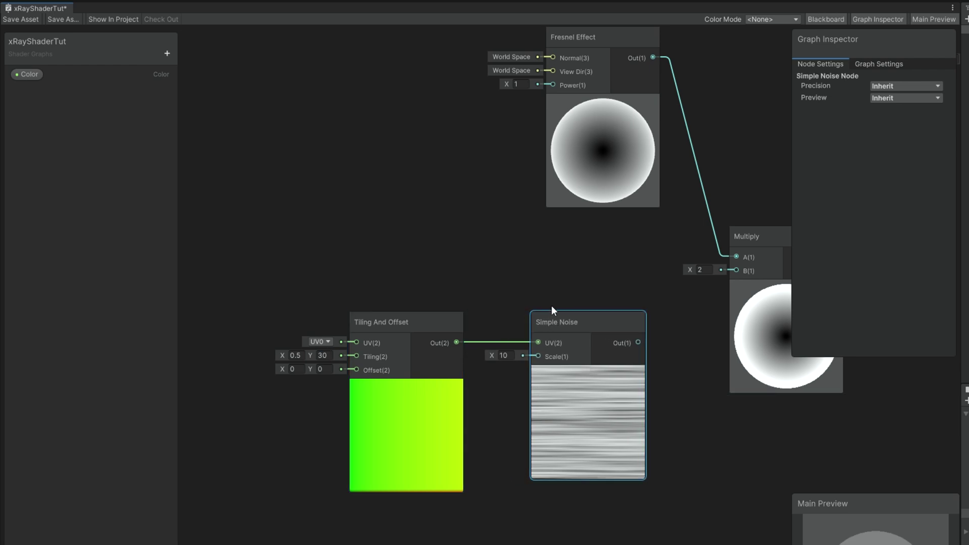
middle_drag(462, 165, 415, 226)
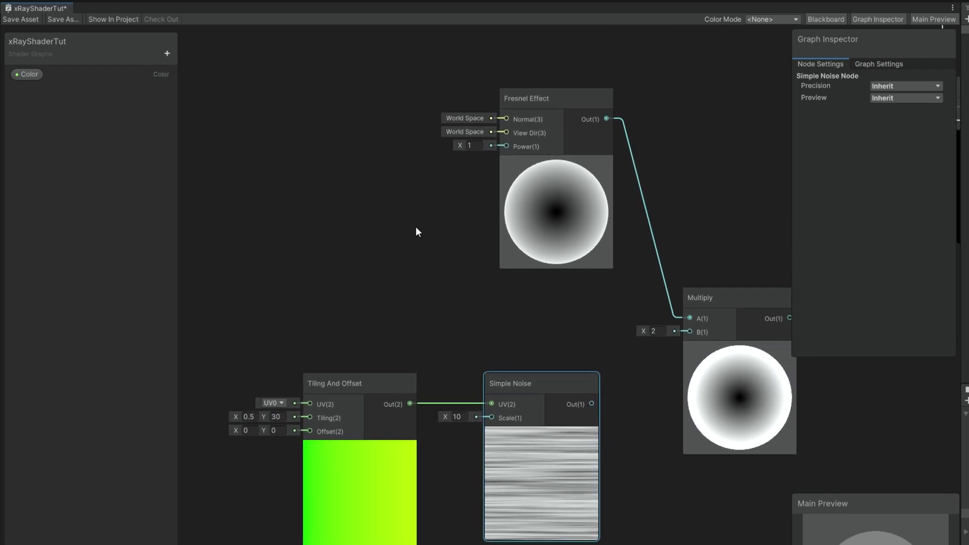
- Add a Float property named FresnelPower with default 2 and connect it to the Fresnel Effect node's Power input
drag(464, 147, 487, 155)
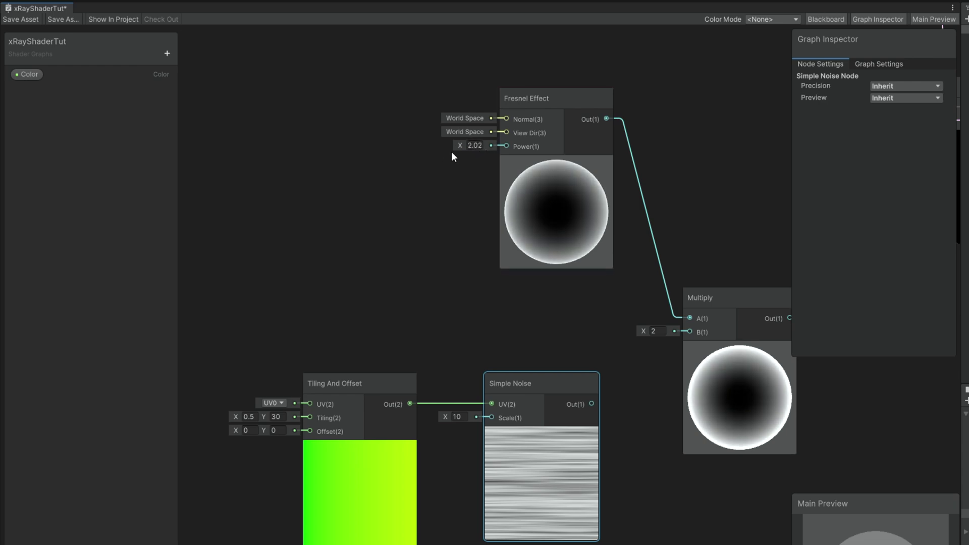
click(167, 53)
click(197, 74)
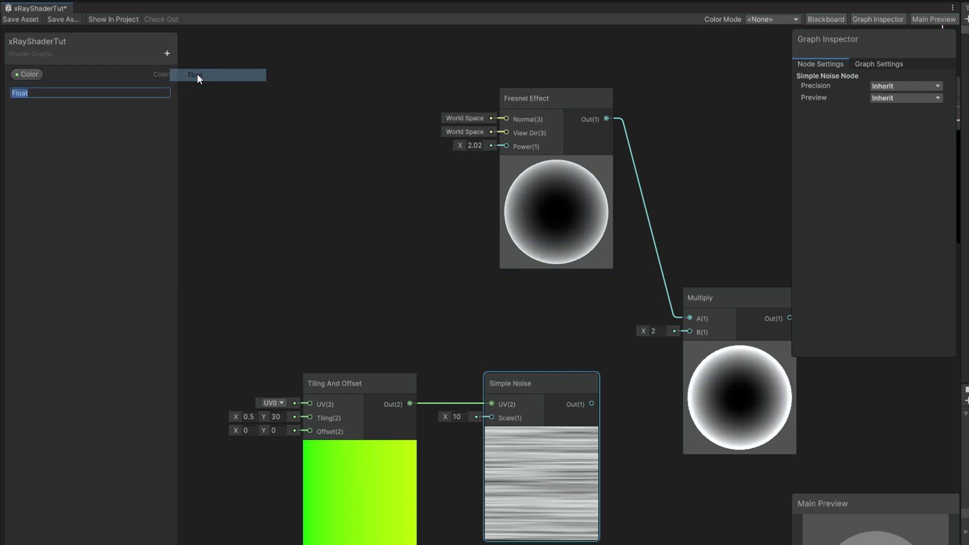
text(Fresnel)
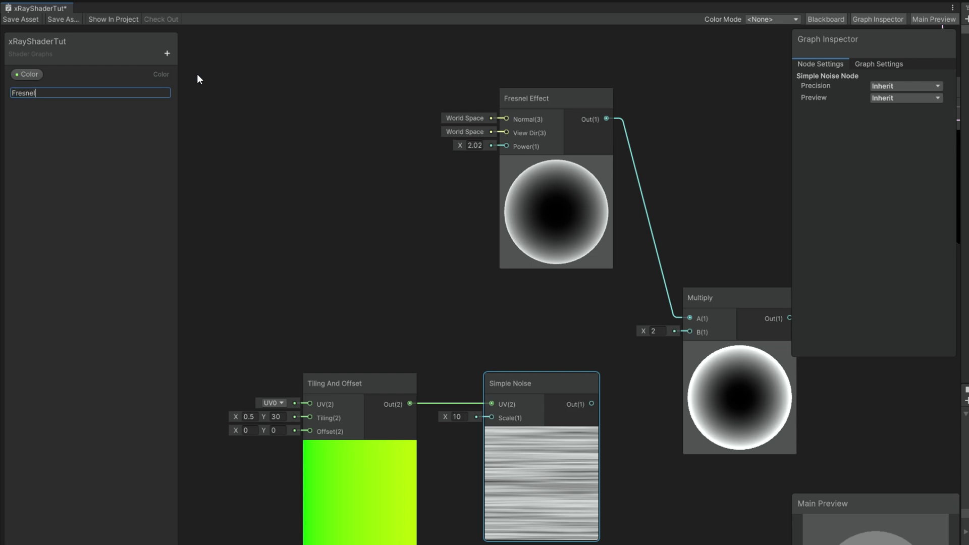
text(Power)
click(53, 90)
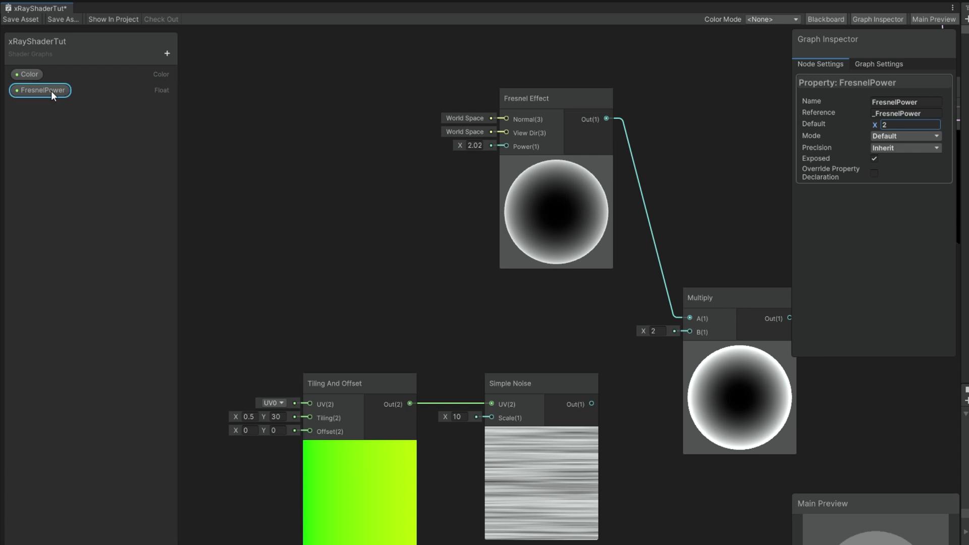
drag(50, 91, 506, 146)
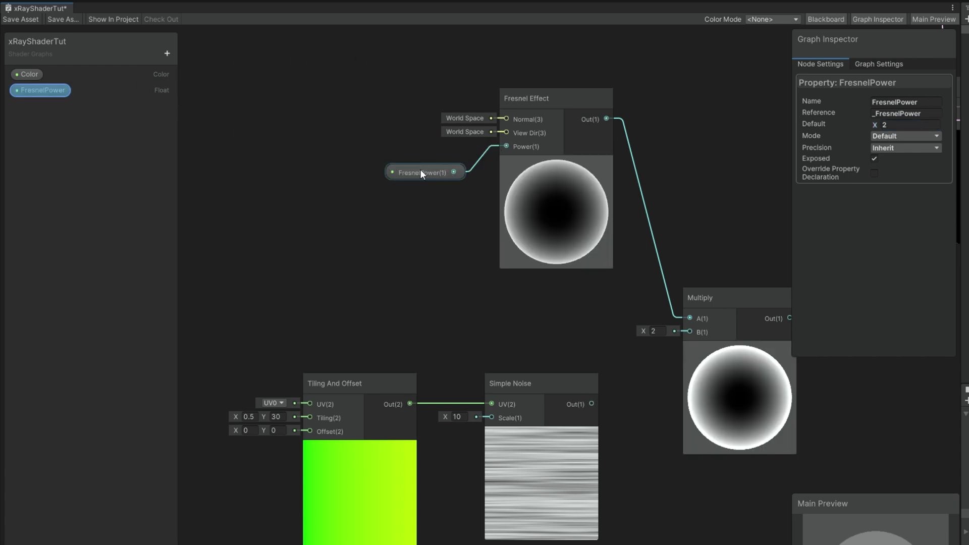
drag(420, 170, 391, 142)
- Connect the Simple Noise output to input B of the Multiply node fed by Fresnel Effect
middle_drag(413, 230, 322, 247)
drag(498, 422, 597, 349)
middle_drag(651, 335, 511, 345)
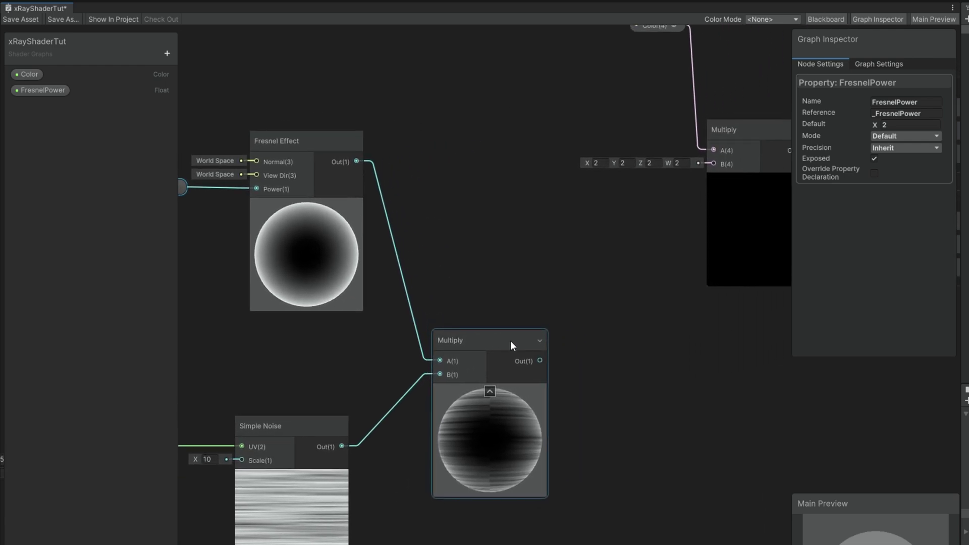
- Add a Float property named NoiseAmount and set its mode to Slider
click(167, 53)
click(180, 80)
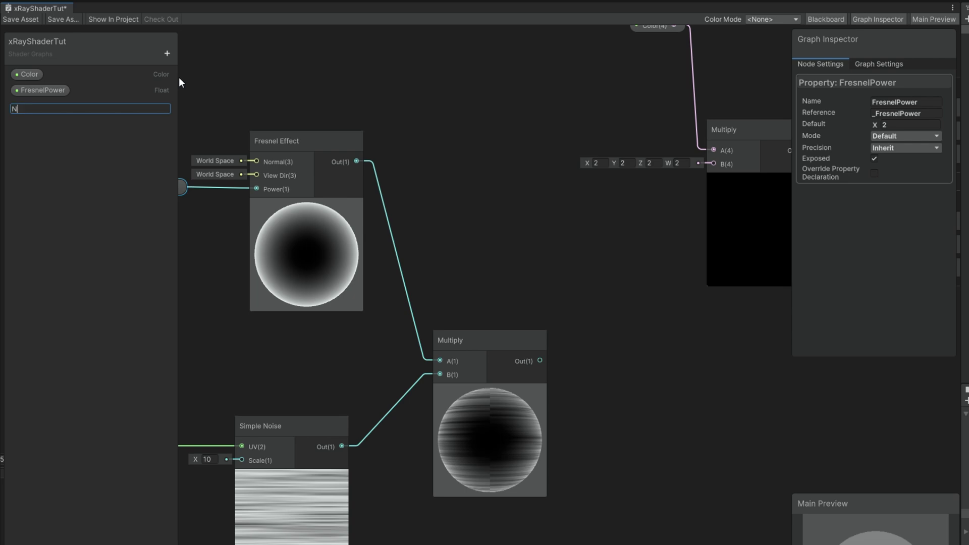
text(NoiseAmount)
key(Return)
click(879, 136)
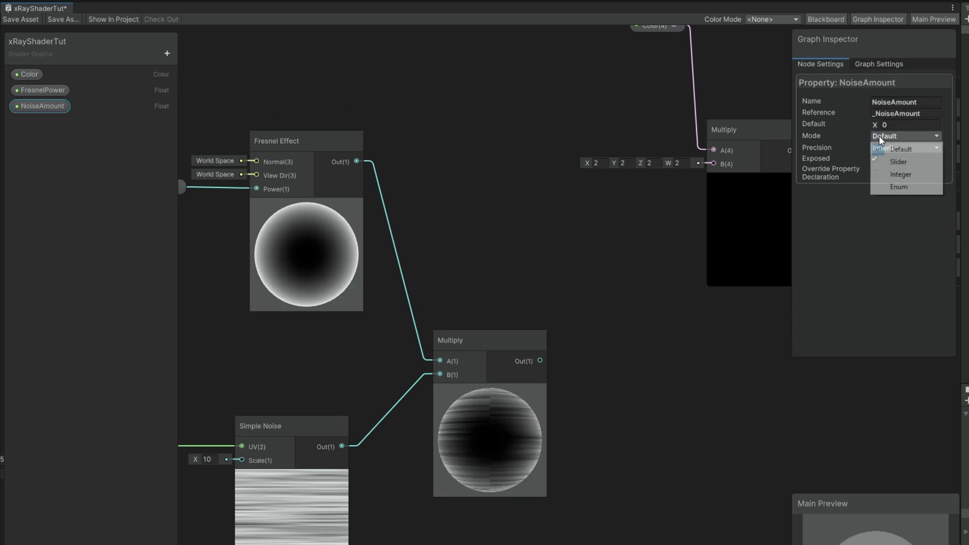
click(902, 158)
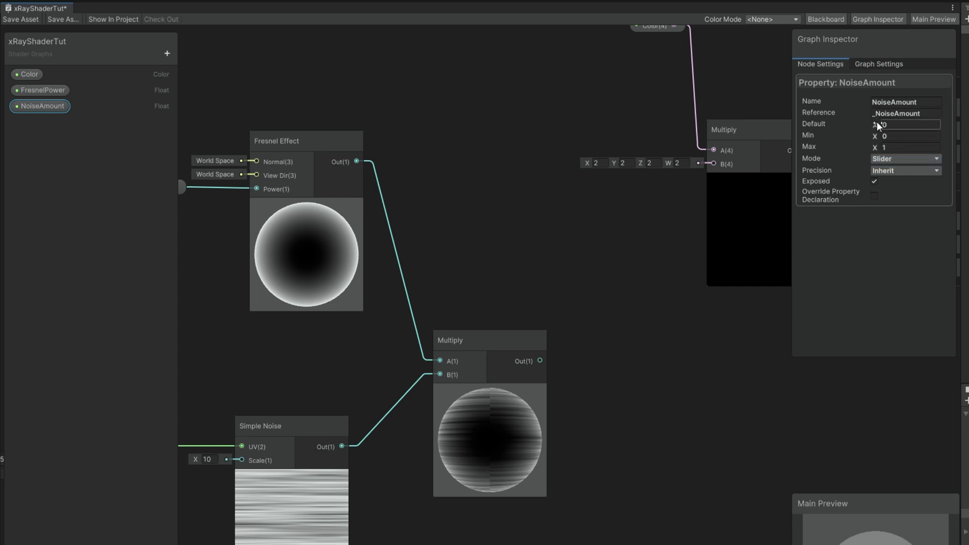
- Move the Fresnel, noise and connected Multiply nodes together farther away from the color Multiply node
middle_drag(522, 272, 500, 265)
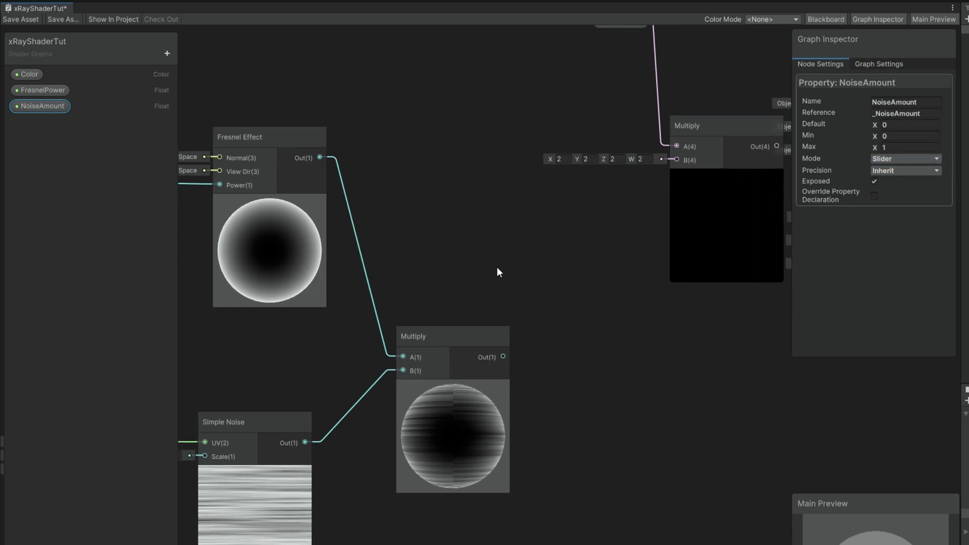
middle_drag(577, 286, 719, 288)
drag(702, 510, 186, 131)
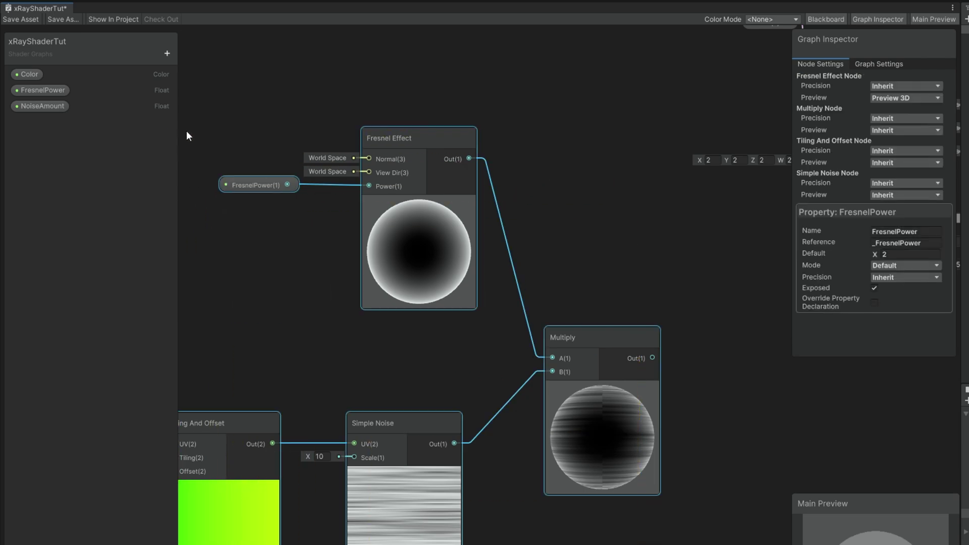
drag(591, 336, 367, 328)
- Add a Lerp node between the noise Multiply and the color Multiply and set its T input to 0.3
click(586, 229)
key(space)
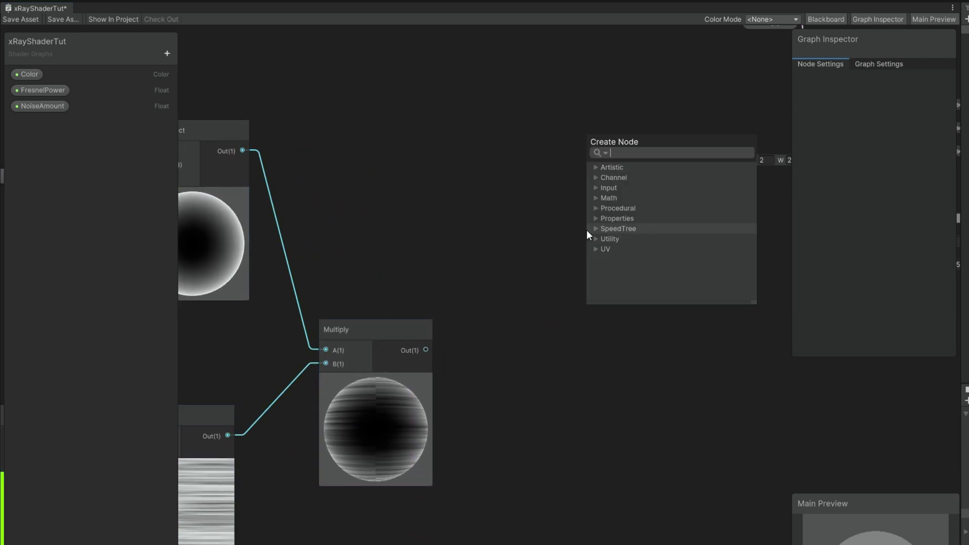
text(lerp)
key(Return)
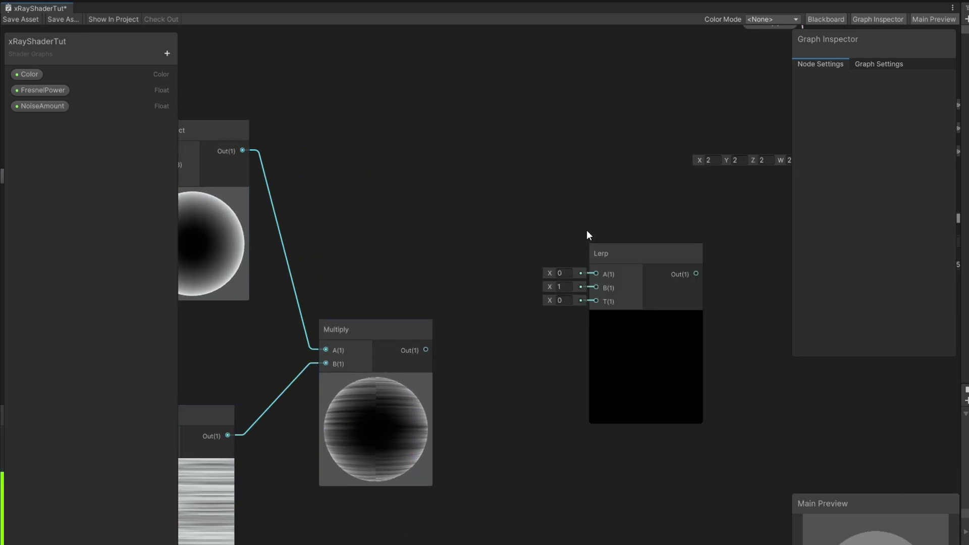
drag(606, 256, 556, 182)
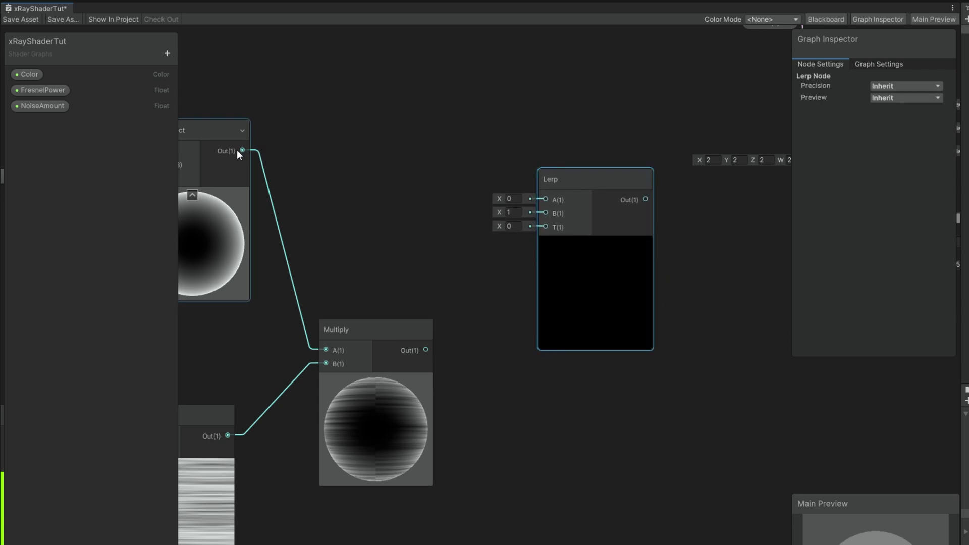
mouse_move(503, 228)
mouse_down()
mouse_move(517, 230)
mouse_move(504, 226)
mouse_up()
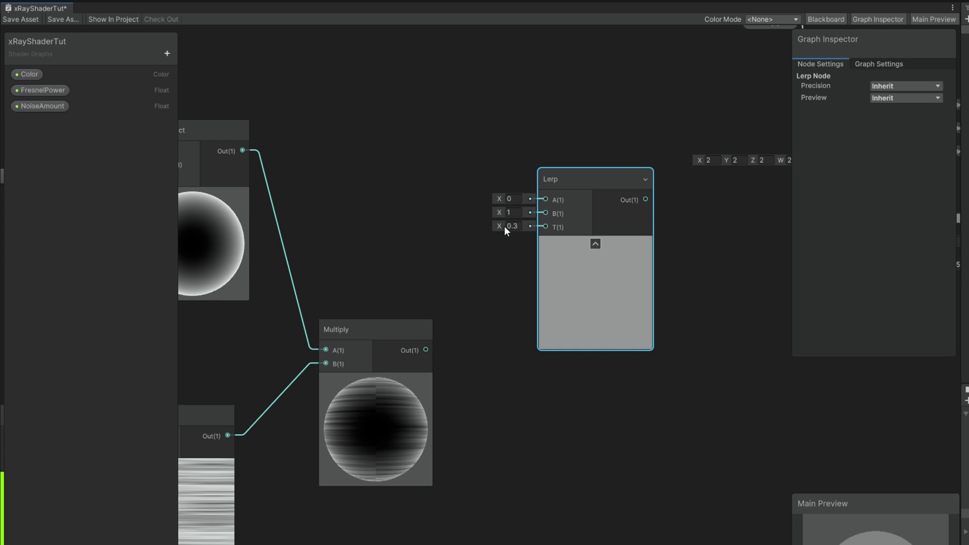
- Connect Fresnel Effect to Lerp's A, the noise Multiply to B and the NoiseAmount property to T, and space the nodes apart
drag(243, 151, 559, 150)
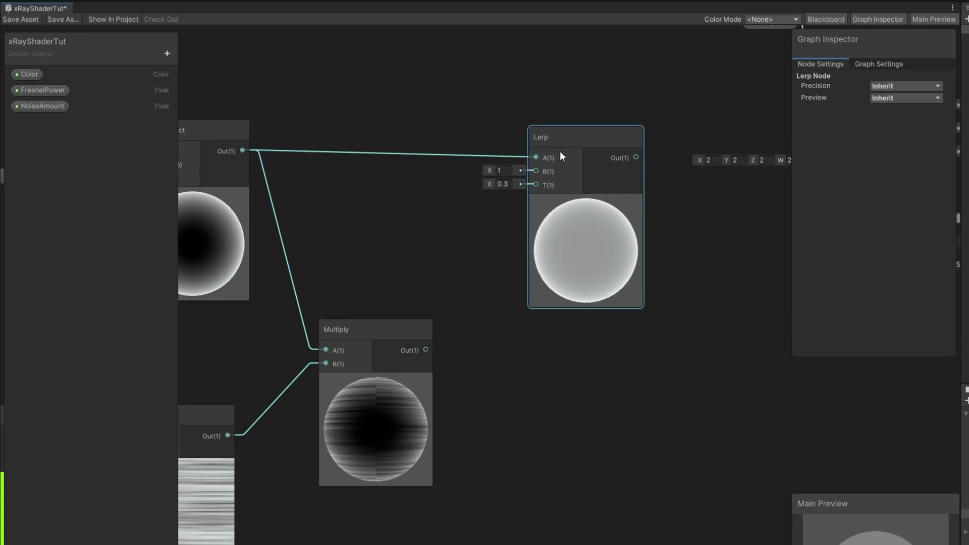
drag(426, 349, 533, 171)
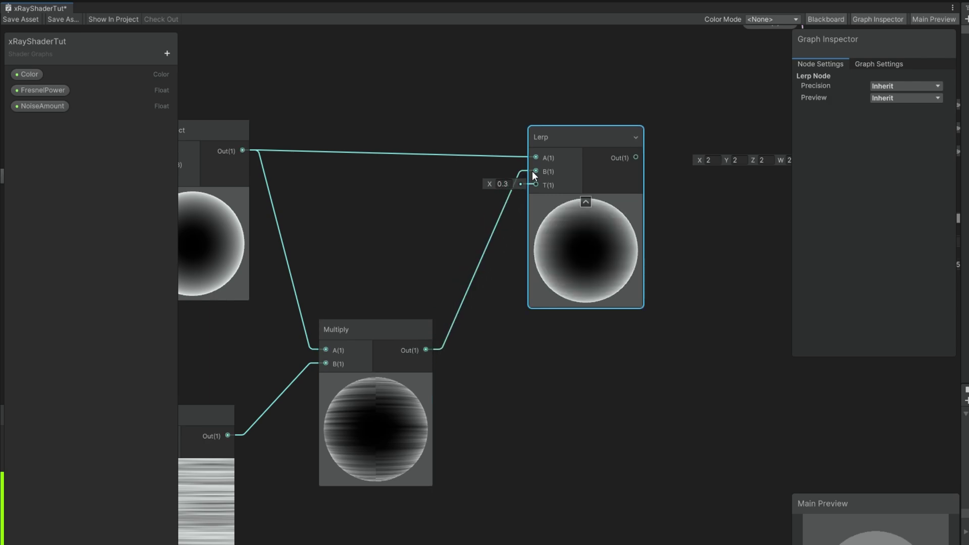
drag(39, 107, 459, 209)
drag(527, 213, 531, 186)
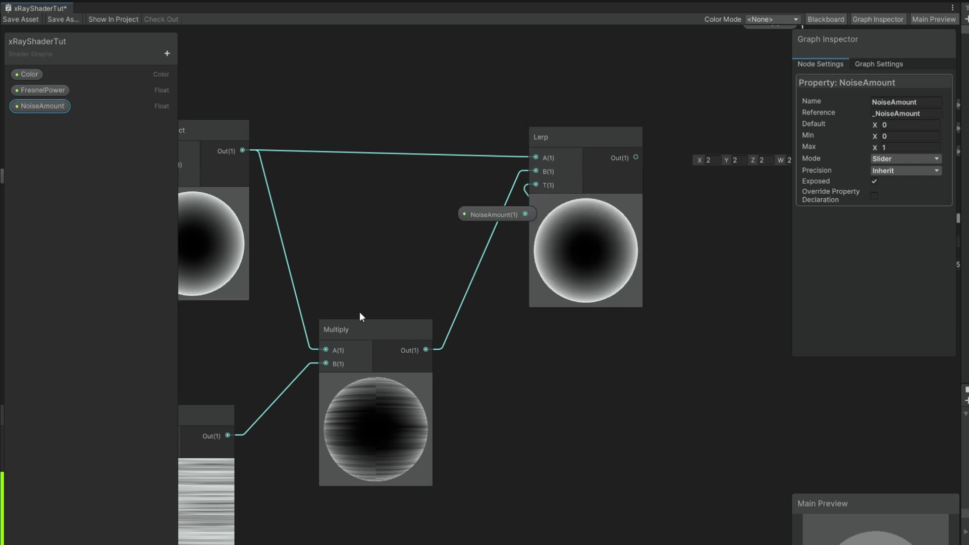
drag(352, 337, 333, 427)
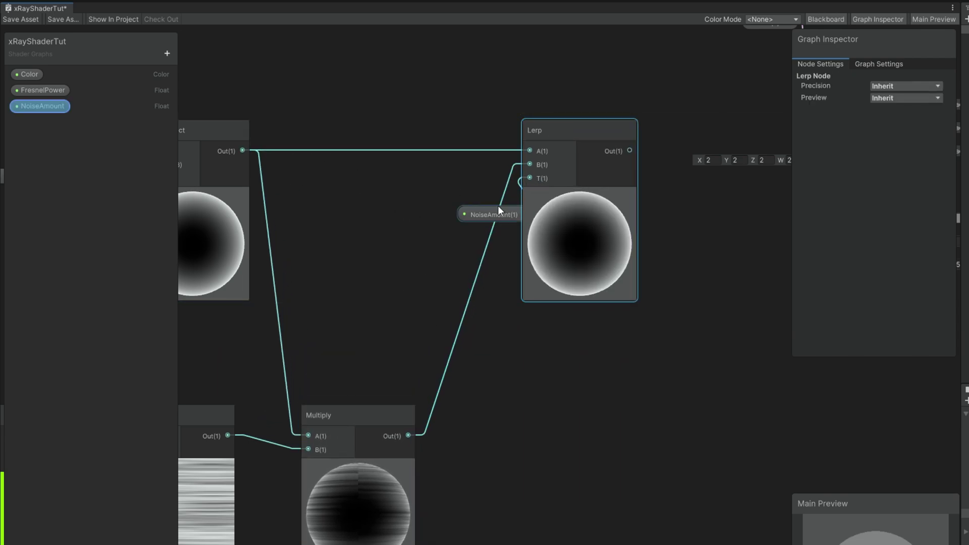
drag(498, 207, 460, 206)
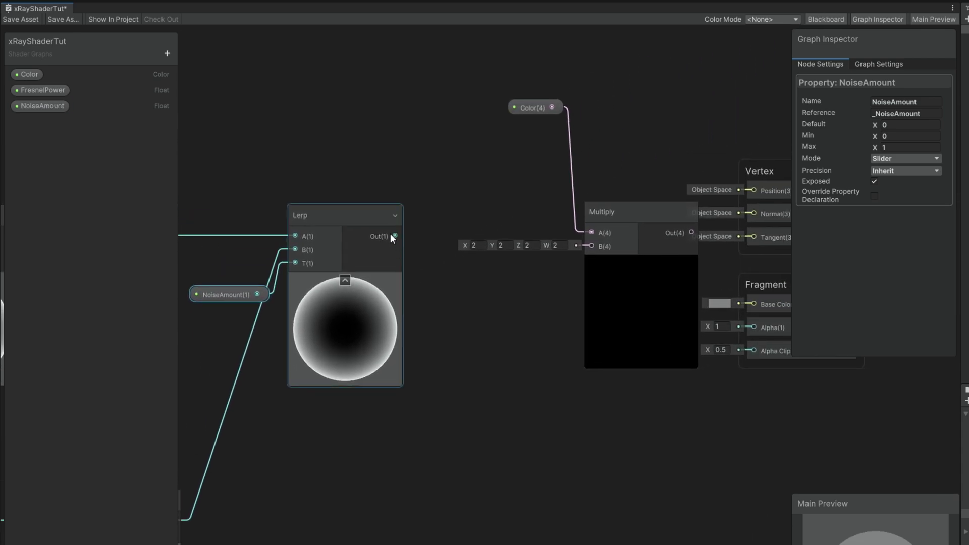
- Connect the Lerp output to input B of the color Multiply and move that Multiply and its Color node closer to Lerp
drag(396, 236, 591, 246)
drag(616, 84, 510, 226)
drag(613, 220, 519, 219)
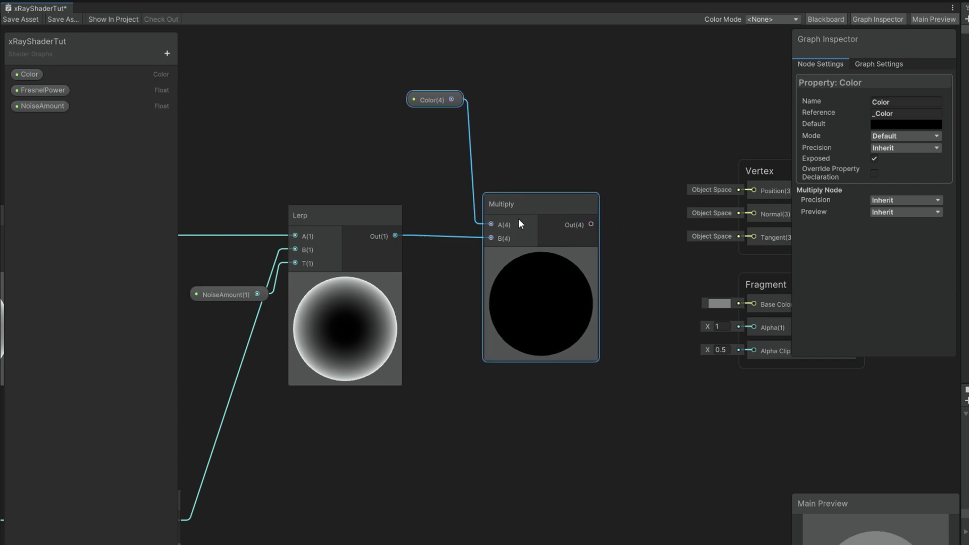
click(565, 157)
- Set the Color property's mode to HDR and its default color to white with full alpha
click(419, 115)
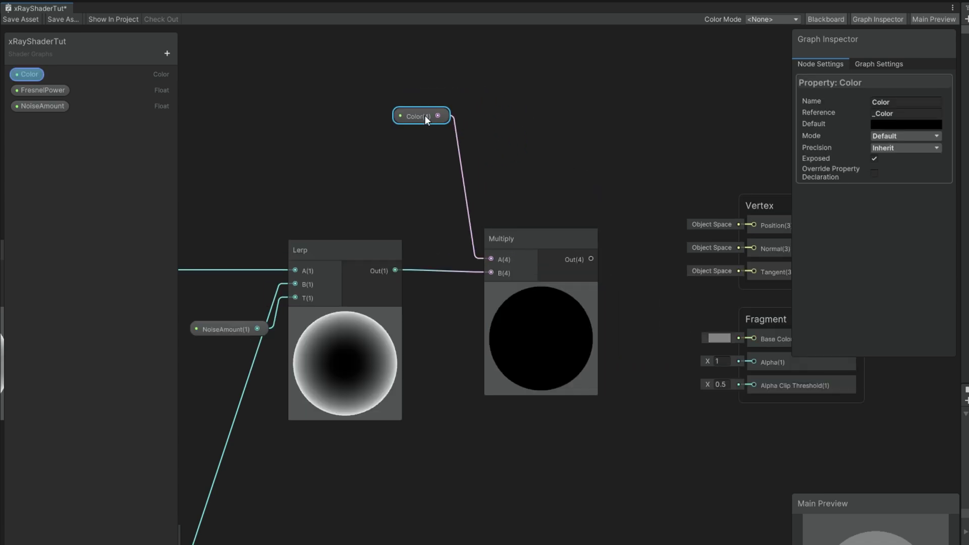
click(888, 136)
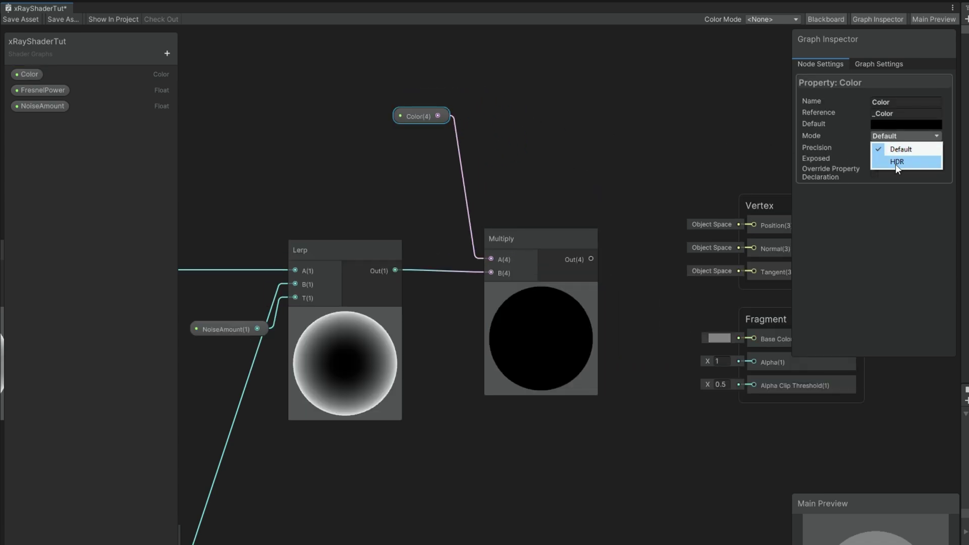
click(895, 161)
click(895, 126)
click(943, 196)
click(848, 186)
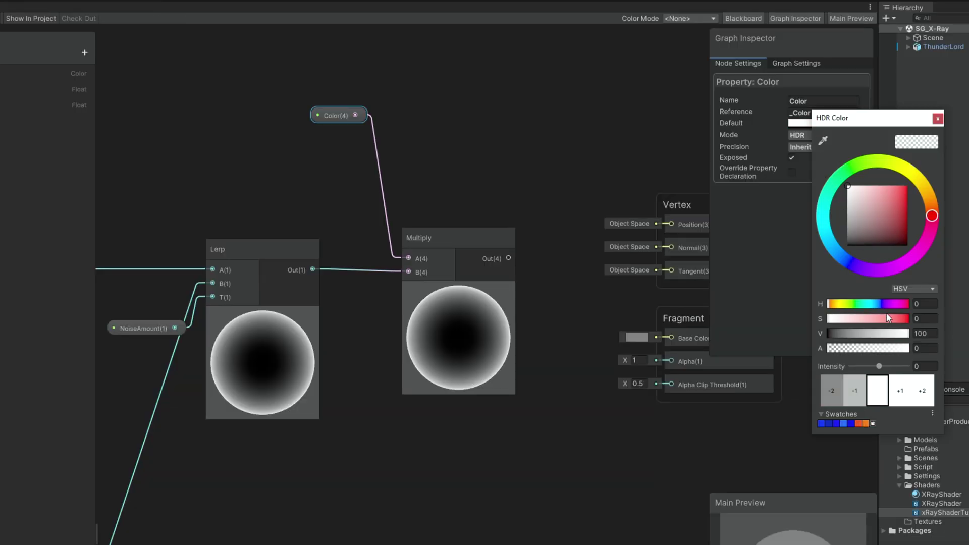
drag(857, 349, 909, 349)
click(937, 119)
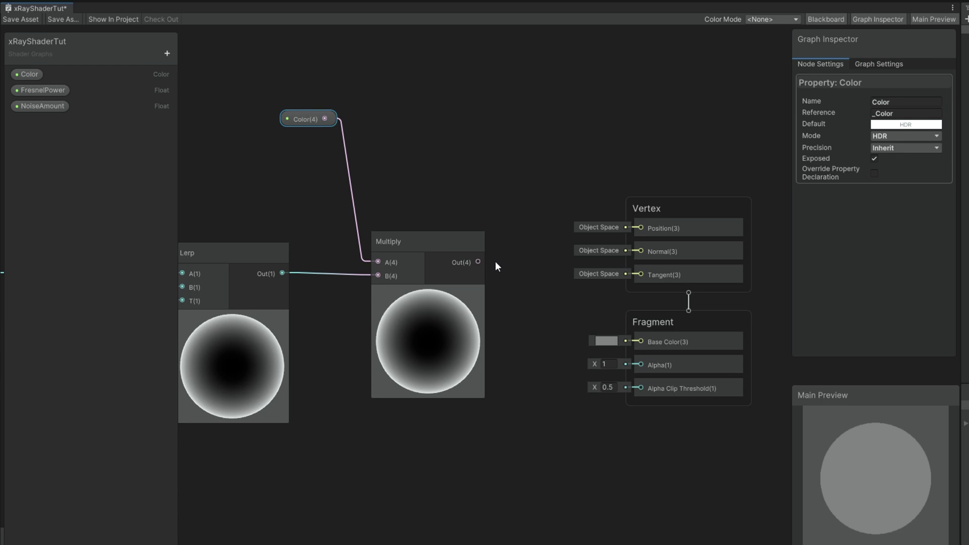
- Connect the color Multiply output to the Fragment's Base Color and set the Alpha Clip Threshold to 0
drag(479, 261, 636, 343)
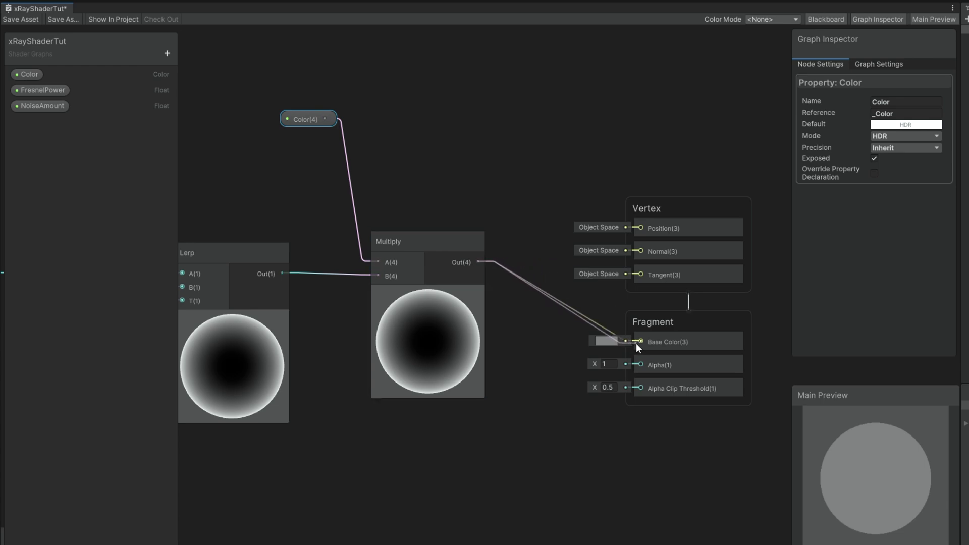
scroll(613, 396, up, 2)
click(613, 393)
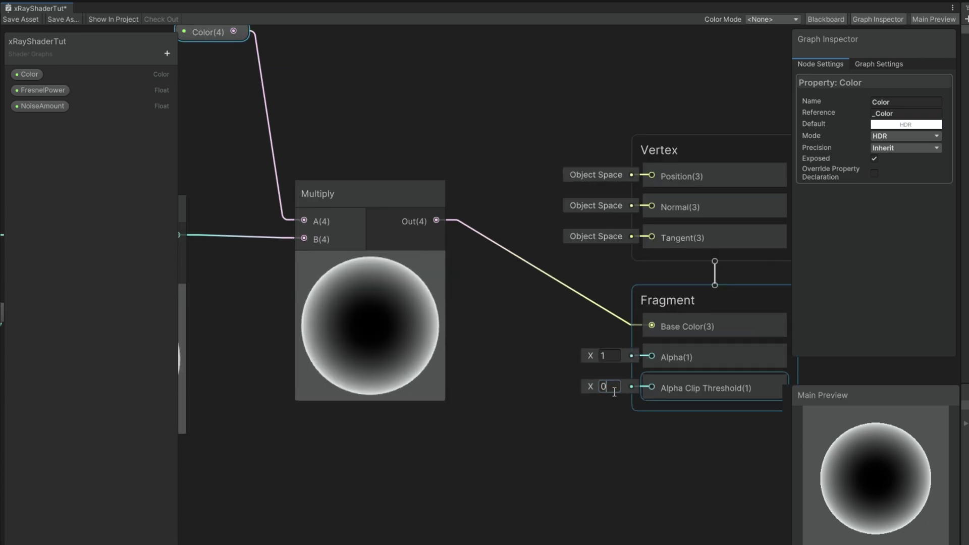
click(720, 432)
drag(675, 152, 673, 108)
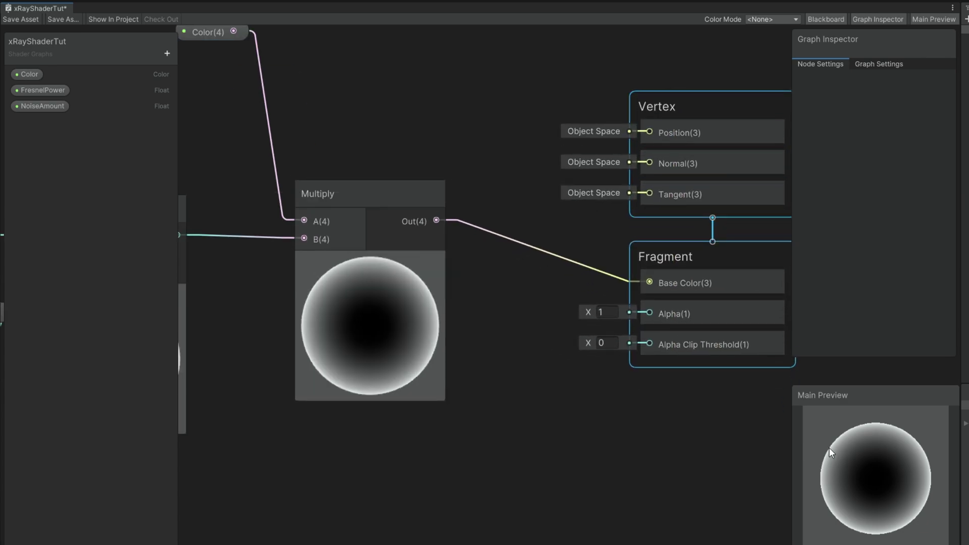
- Try a default of 0.5 for the NoiseAmount property to preview the noise, and set it back to 0
scroll(691, 500, down, 2)
middle_drag(580, 472, 736, 430)
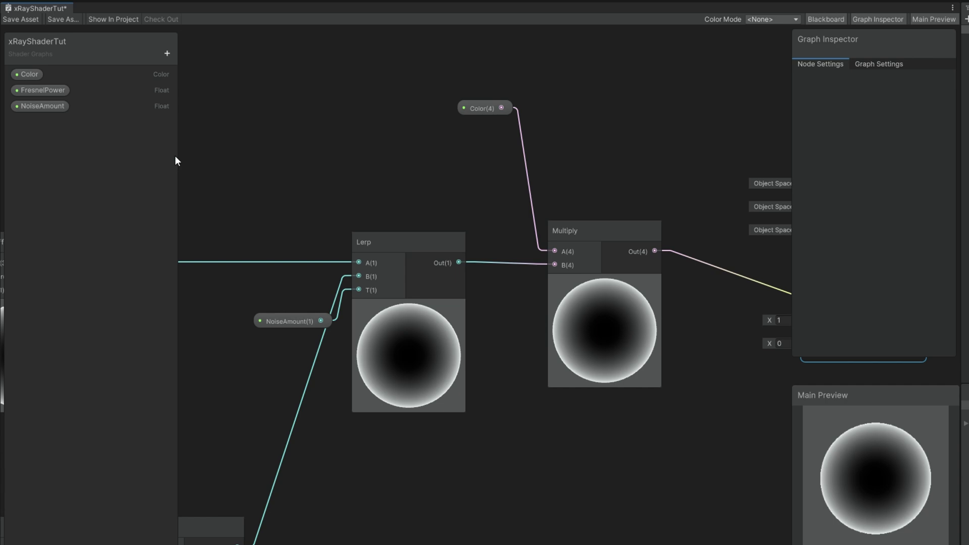
click(52, 105)
click(909, 125)
text(.5)
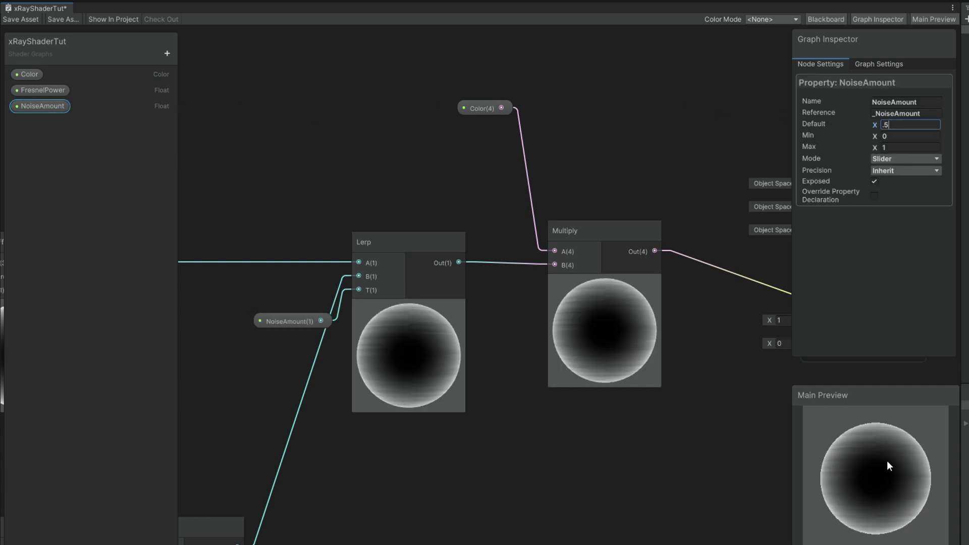
key(BackSpace)
key(BackSpace)
text(0)
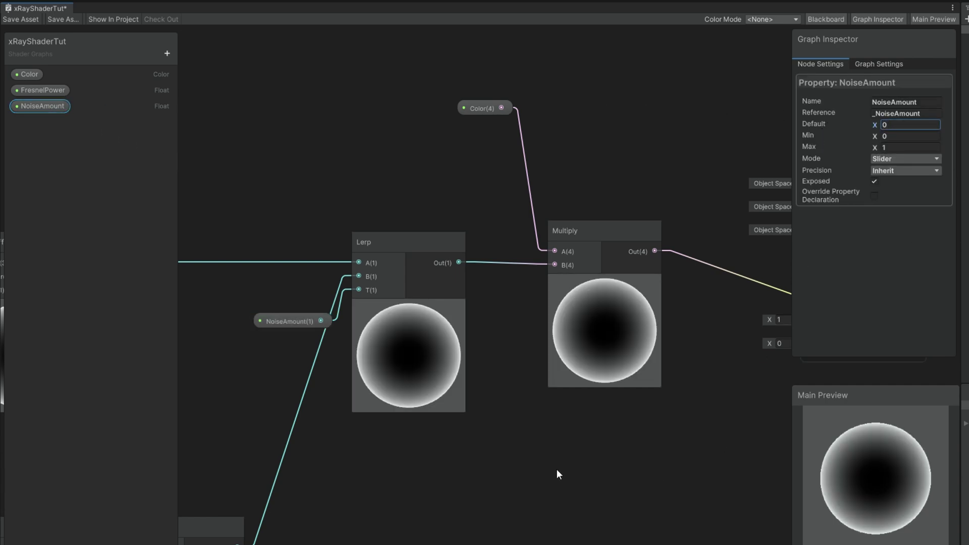
- Move the Tiling And Offset and Simple Noise nodes together away from the noise Multiply to free space between them
middle_drag(556, 469, 777, 362)
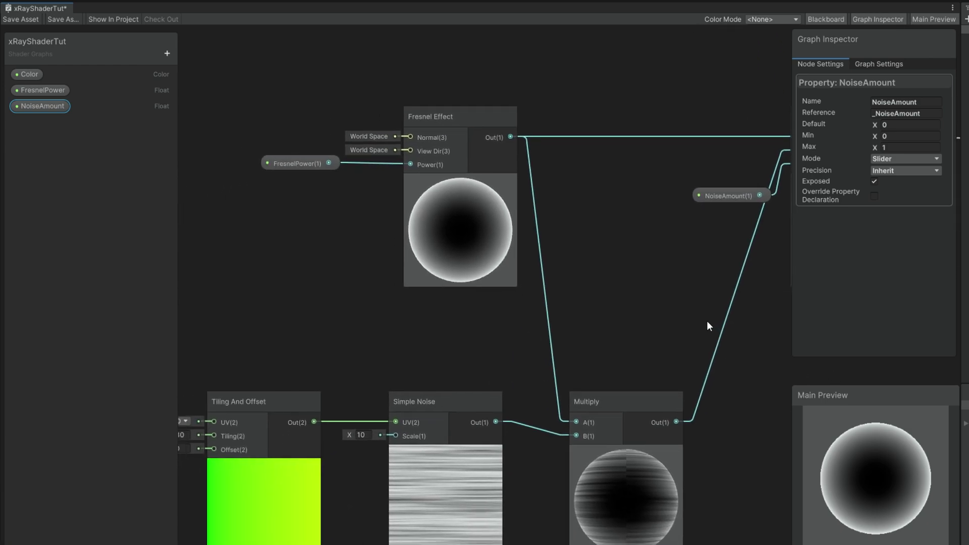
middle_drag(635, 318, 624, 324)
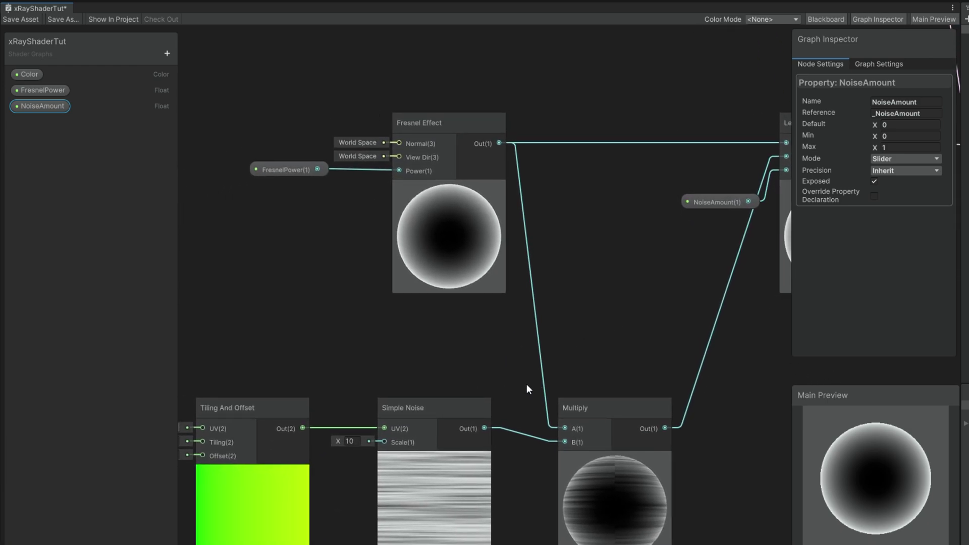
middle_drag(526, 385, 577, 369)
middle_drag(504, 346, 575, 345)
drag(576, 345, 319, 435)
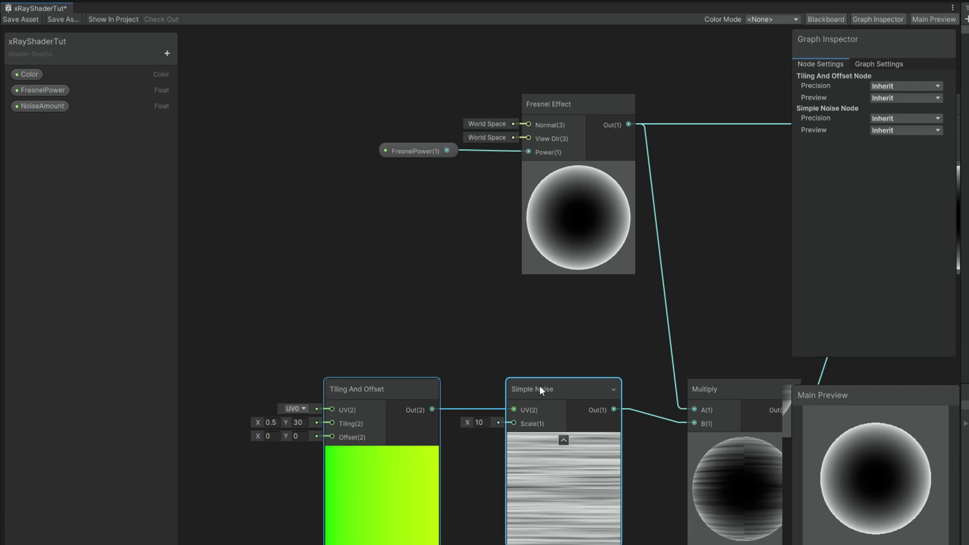
drag(540, 385, 370, 395)
click(468, 369)
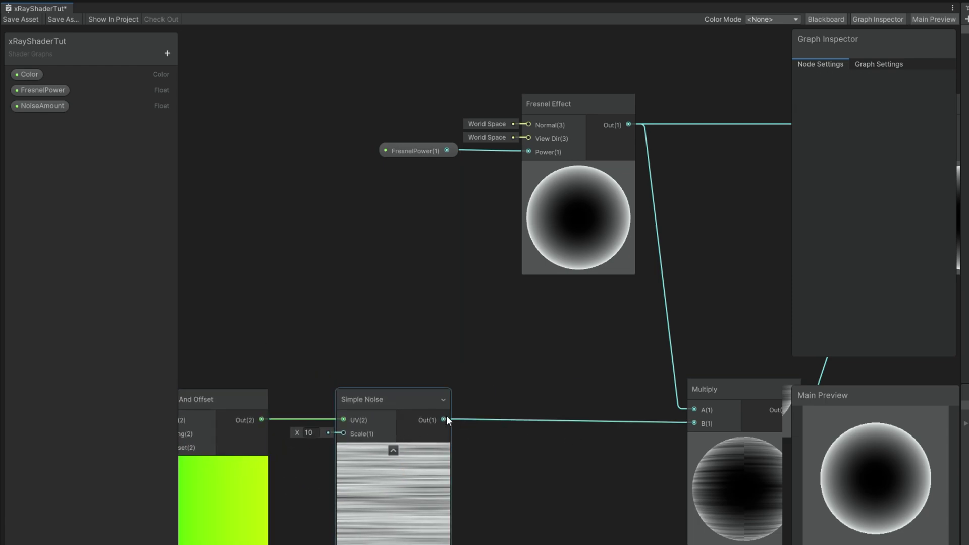
- Insert a Power node between the Simple Noise output and the noise Multiply's B input, and set its exponent to 2.88
drag(447, 416, 540, 405)
text(power)
key(Return)
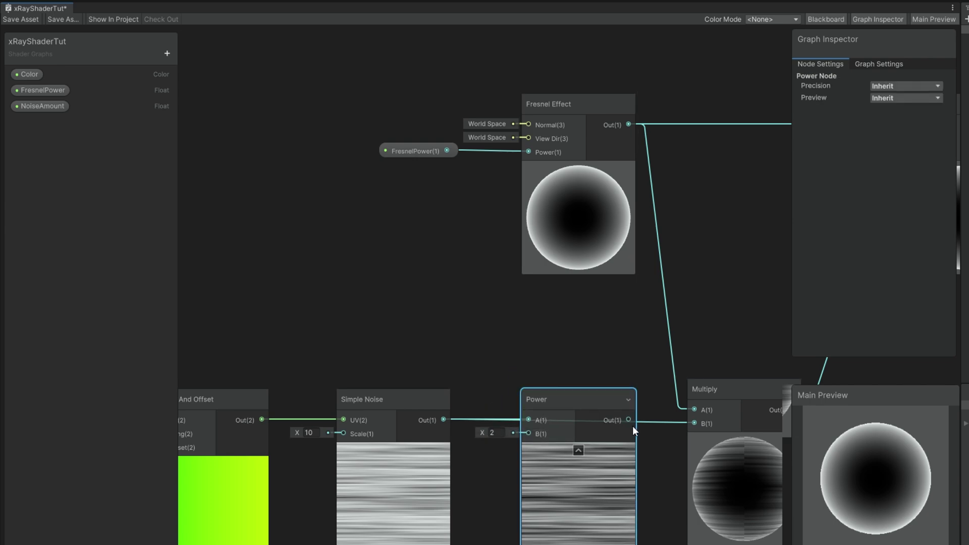
drag(628, 420, 695, 424)
drag(480, 433, 503, 436)
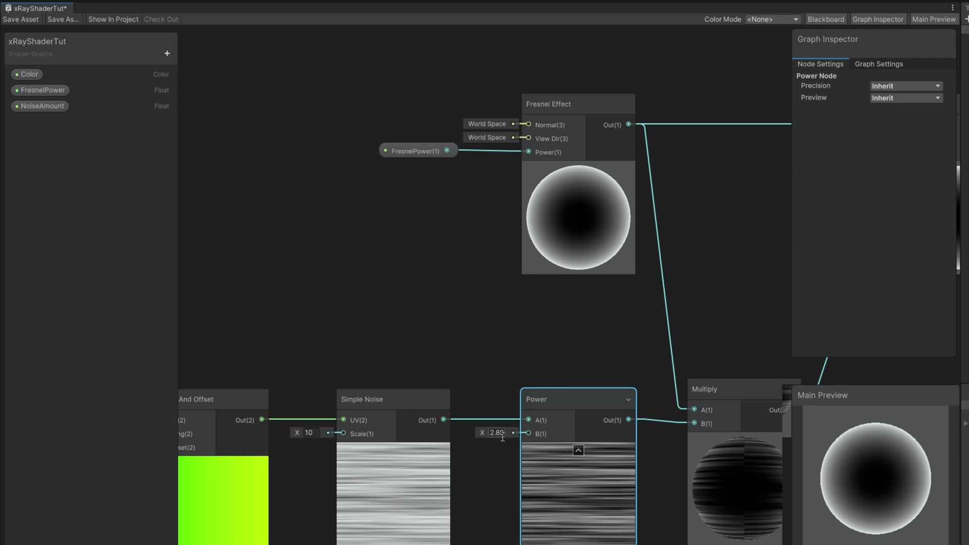
- Add a Float property named NoisePower and connect it to the Power node's B input
click(167, 54)
click(189, 71)
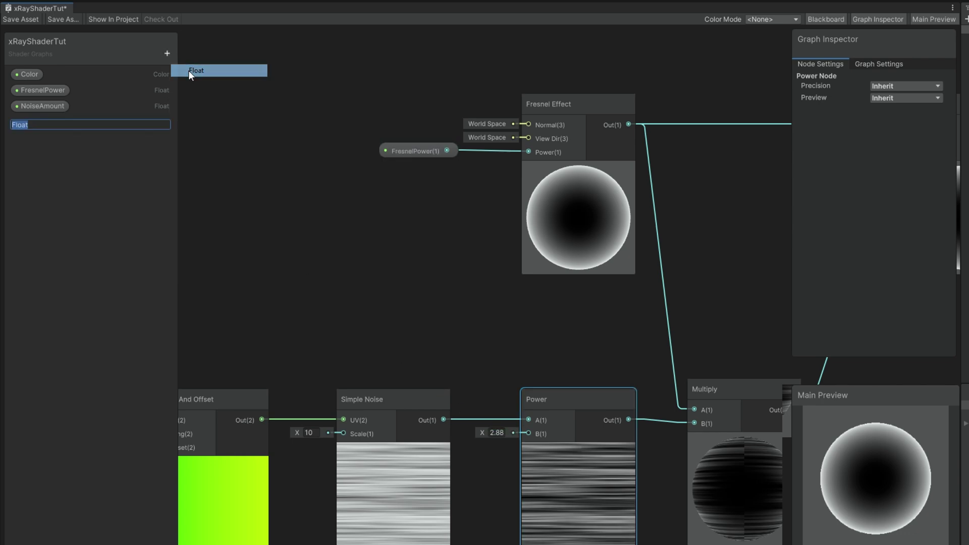
text(NoisePo)
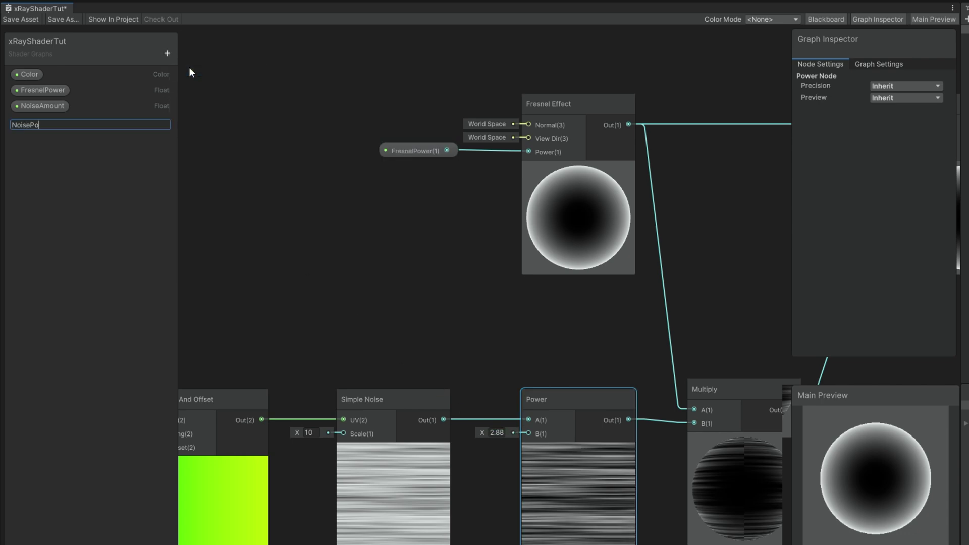
text(wer)
key(Return)
drag(32, 45, 528, 357)
drag(456, 531, 458, 542)
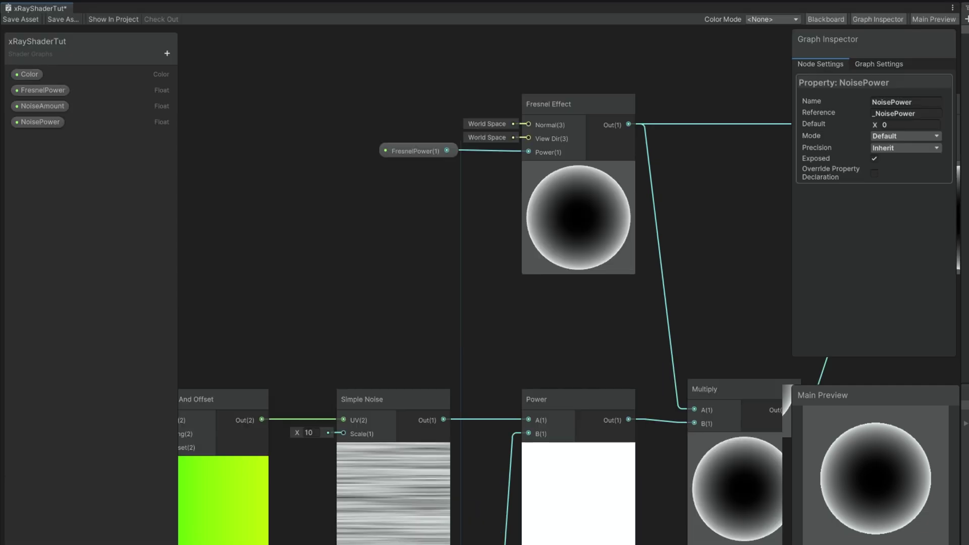
- Set the NoisePower property's default value to 3
click(99, 125)
click(903, 124)
text(3)
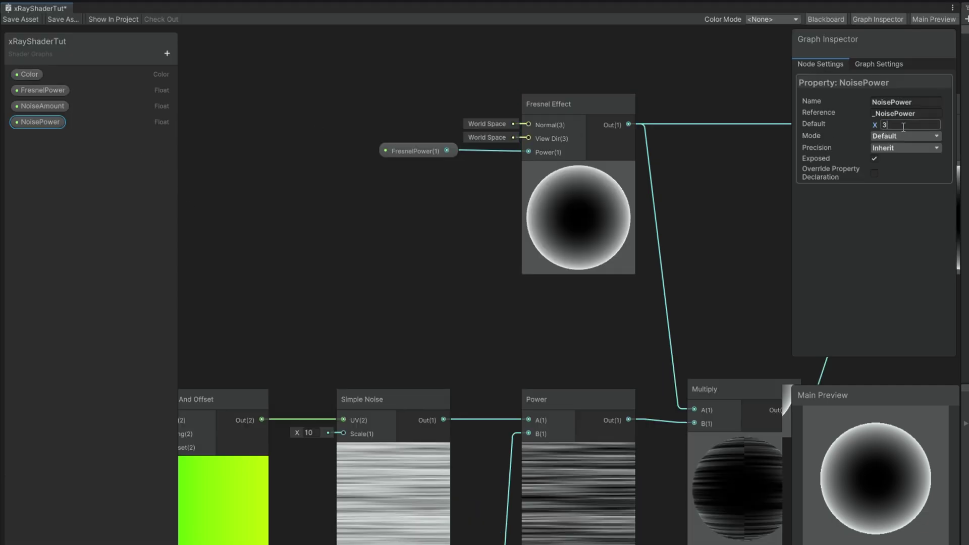
- Add a Float property named NoiseScale to the shader graph
middle_drag(447, 367, 586, 361)
click(167, 53)
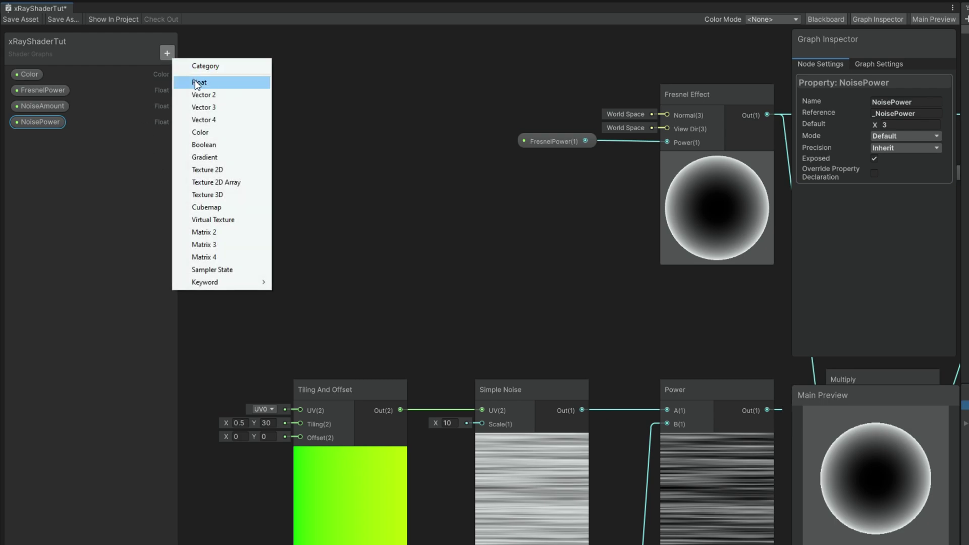
click(197, 83)
text(NoiseScale)
key(Return)
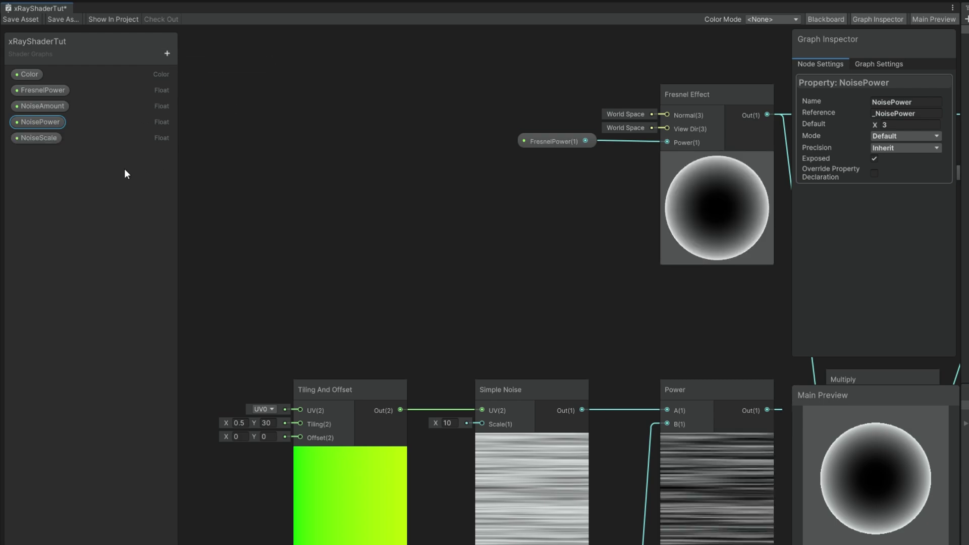
- Set NoiseScale's default to 10 and connect the property to the Simple Noise node's Scale input
click(34, 137)
click(884, 125)
text(1)
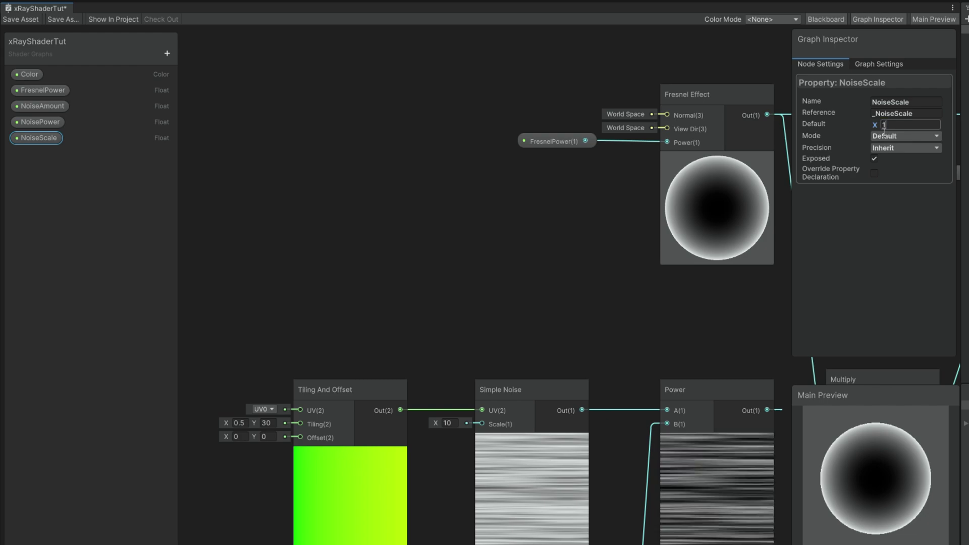
text(0)
drag(34, 137, 399, 538)
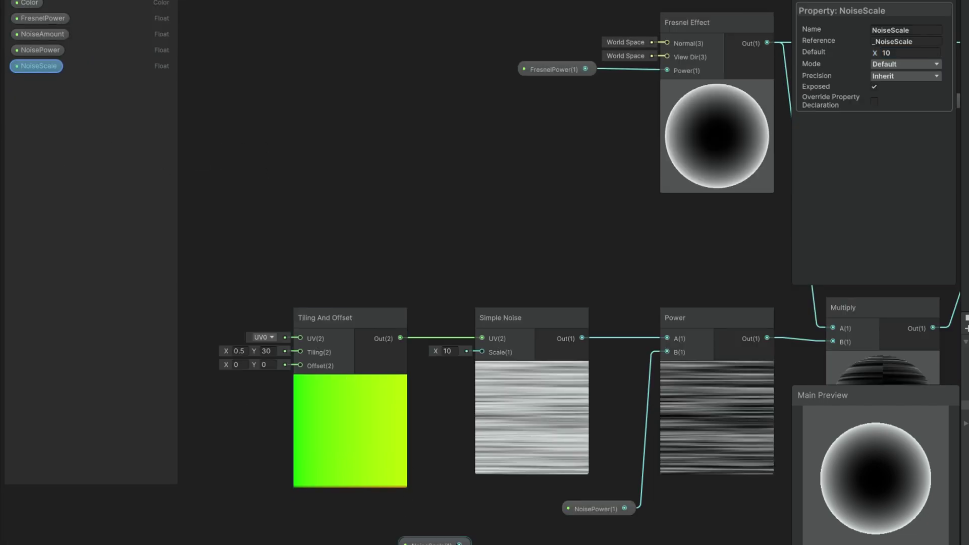
drag(459, 544, 415, 510)
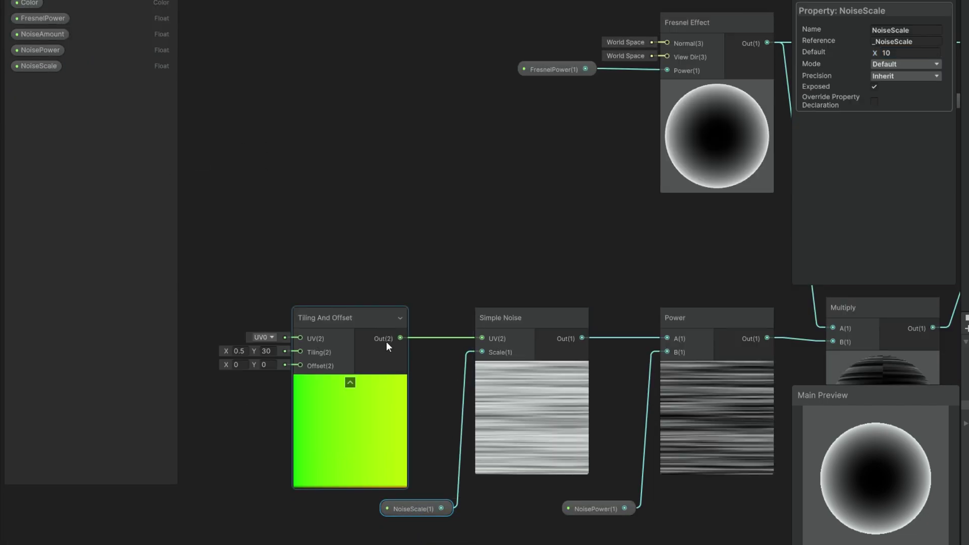
- Add a Vector 2 property named NoiseTiling with a default of X 0.5 and Y 30
click(166, 53)
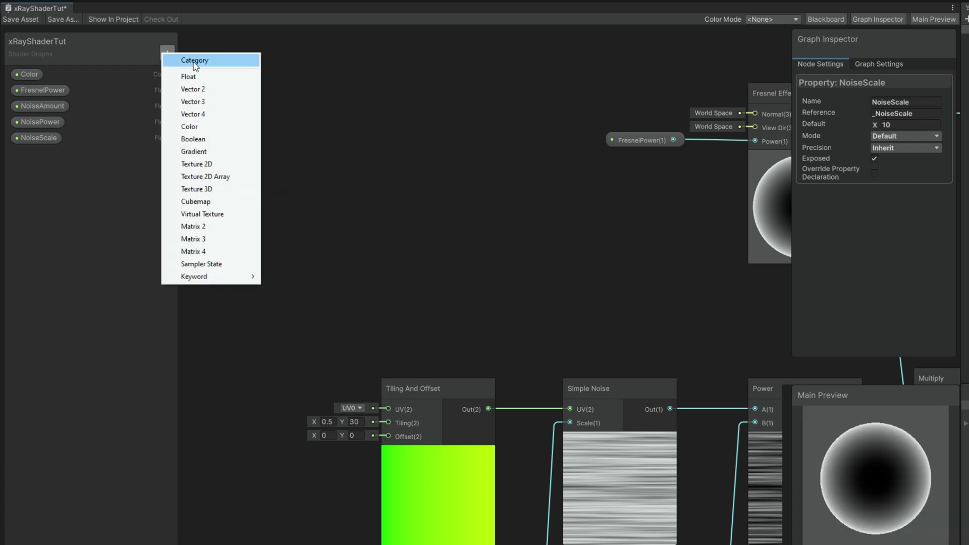
click(194, 91)
text(NoiseTiling)
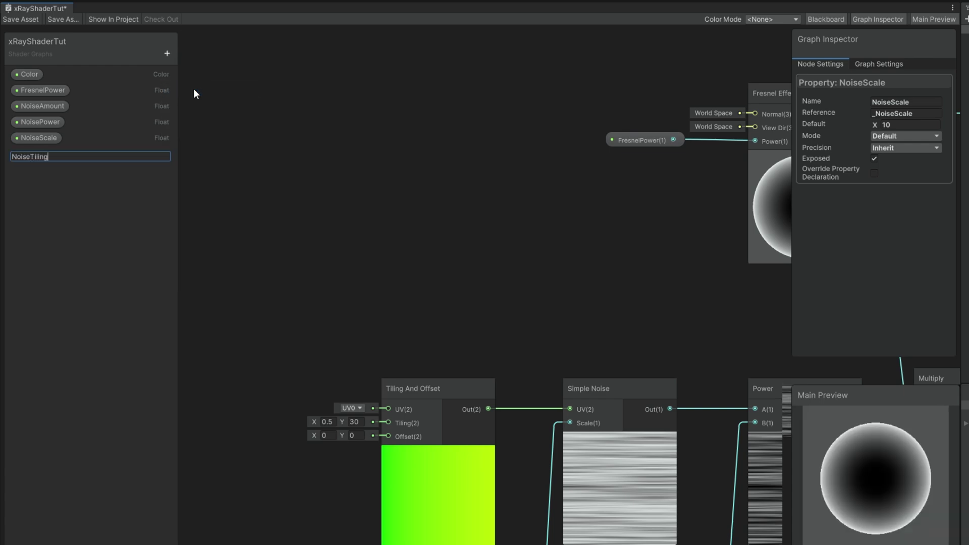
key(Return)
click(39, 154)
click(889, 125)
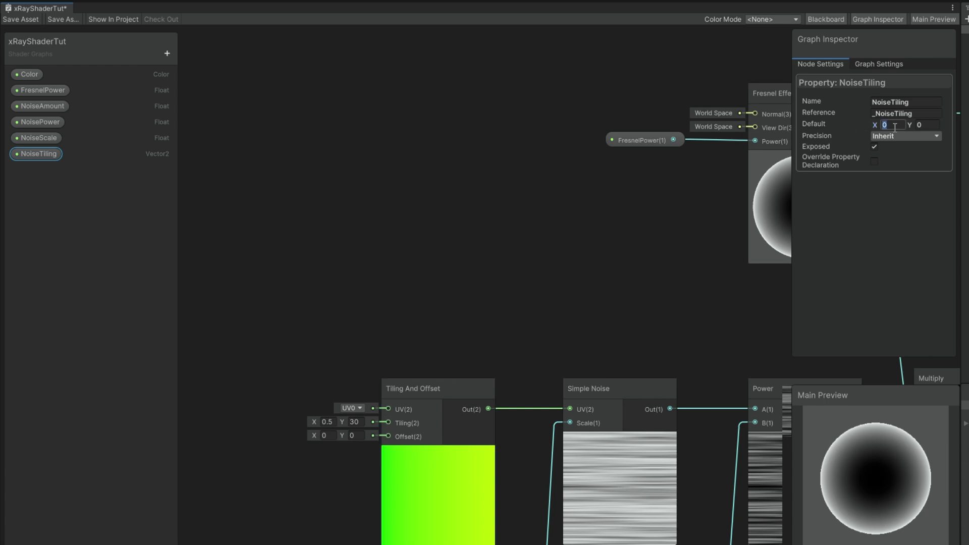
text(.5)
click(931, 124)
text(30)
click(420, 184)
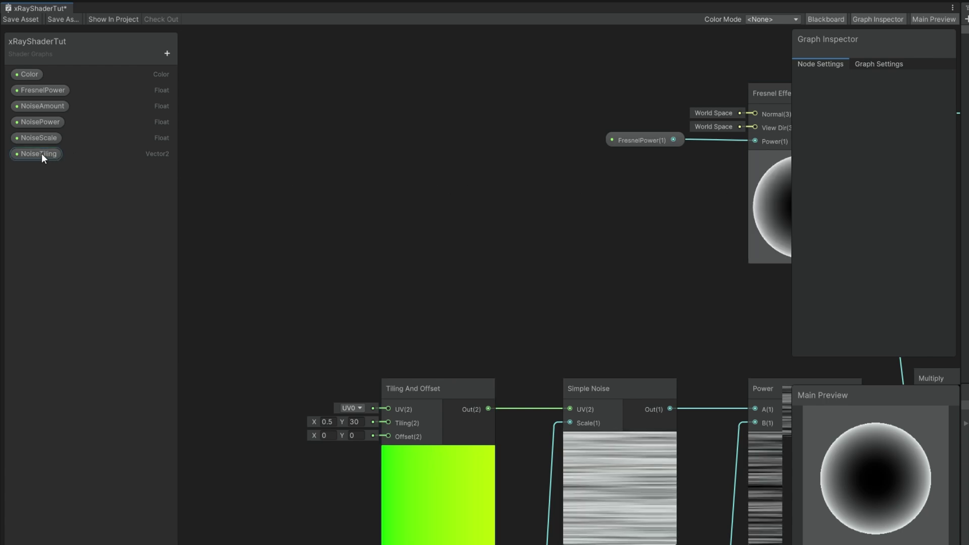
- Place NoiseTiling in the graph and connect it to the Tiling input of the Tiling And Offset node
drag(42, 154, 257, 425)
drag(312, 423, 388, 423)
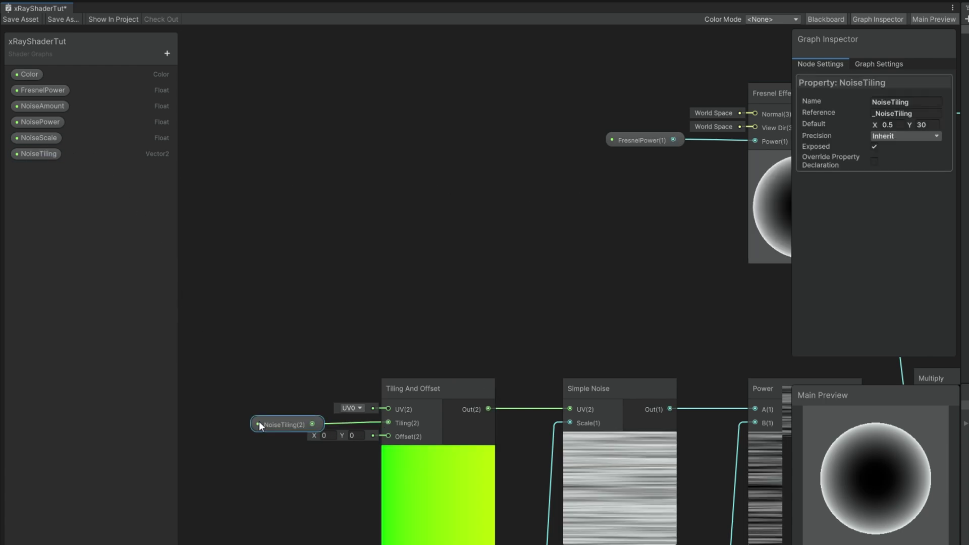
drag(260, 423, 262, 421)
- Add a Vector 2 property named NoiseSpeed to the shader graph
middle_drag(195, 320, 309, 301)
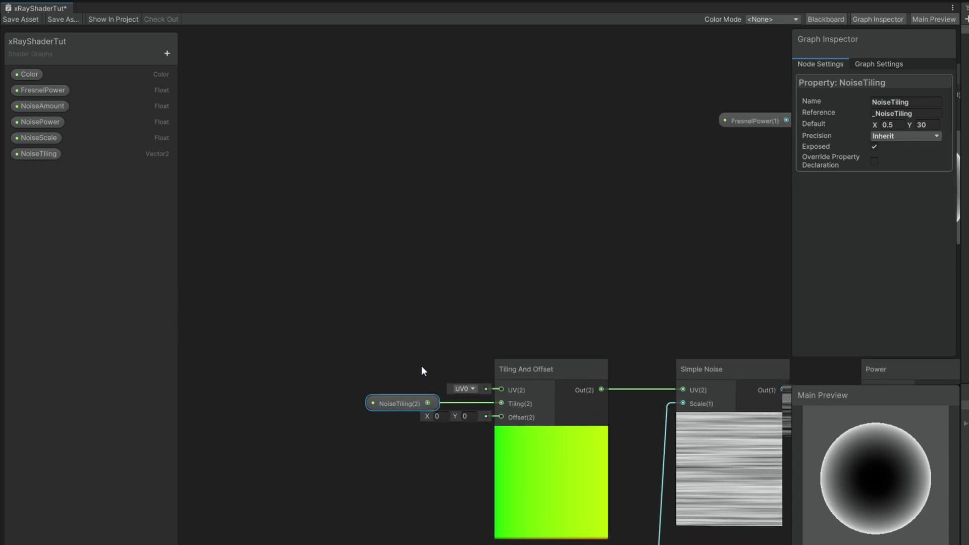
click(167, 53)
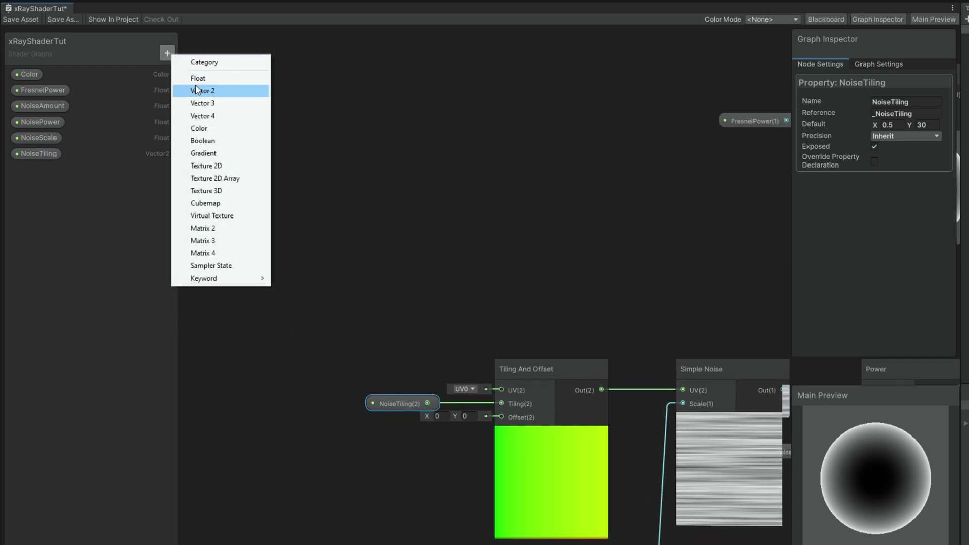
click(196, 88)
text(NoiseSpeed)
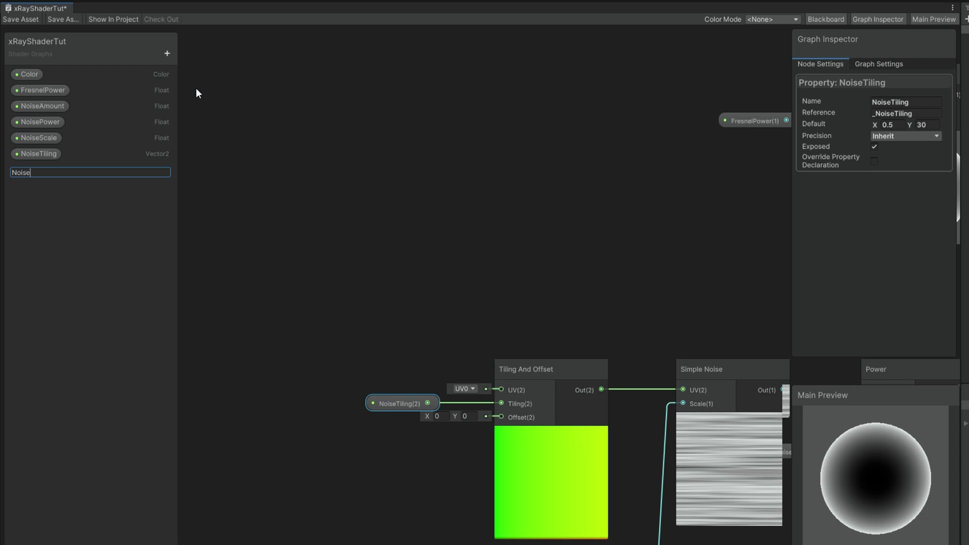
key(Return)
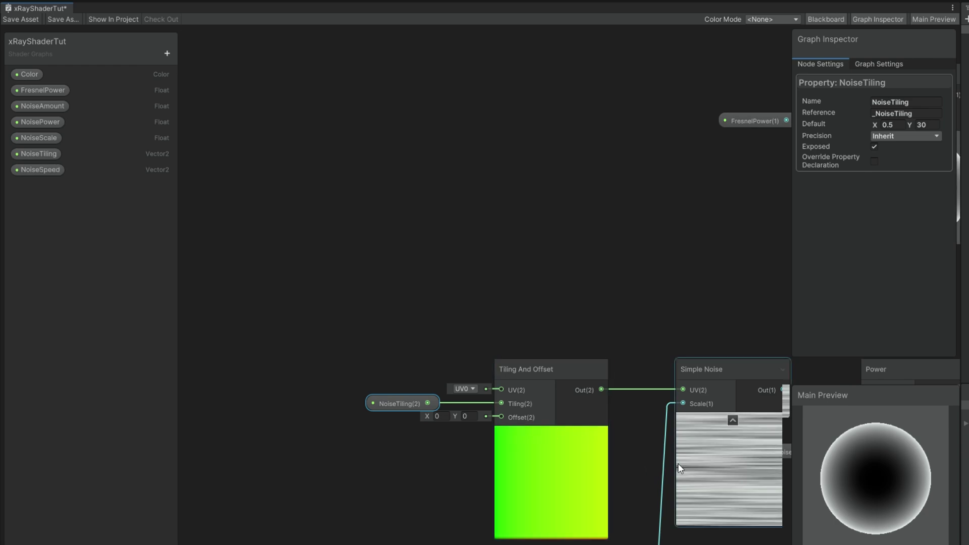
- Try shifting the Tiling And Offset node's Y offset to preview the noise moving, and set it back to 0
mouse_move(461, 417)
mouse_down()
mouse_move(98, 403)
mouse_move(474, 404)
mouse_up()
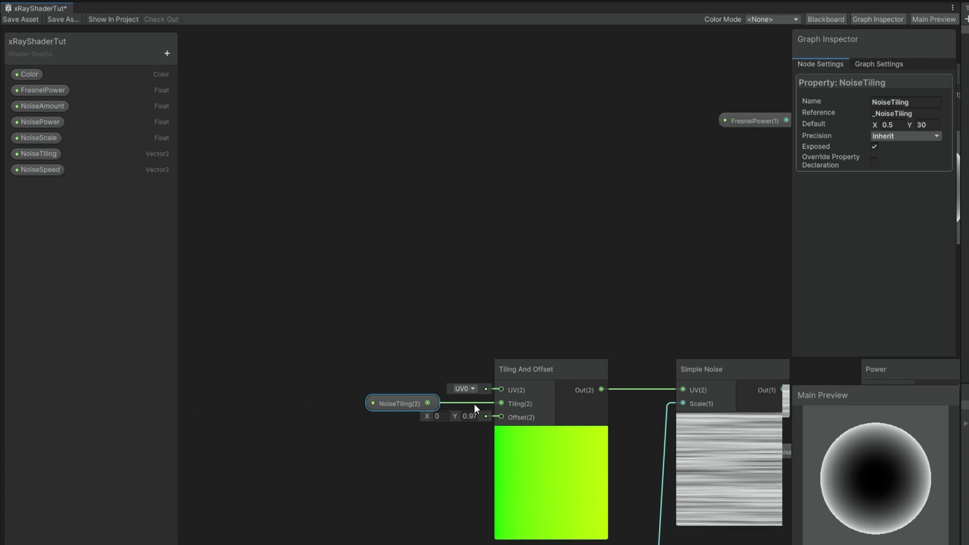
click(474, 416)
text(0)
- Add a Time node and connect its Time output to the A input of a new Multiply node
middle_drag(406, 442, 566, 432)
click(296, 384)
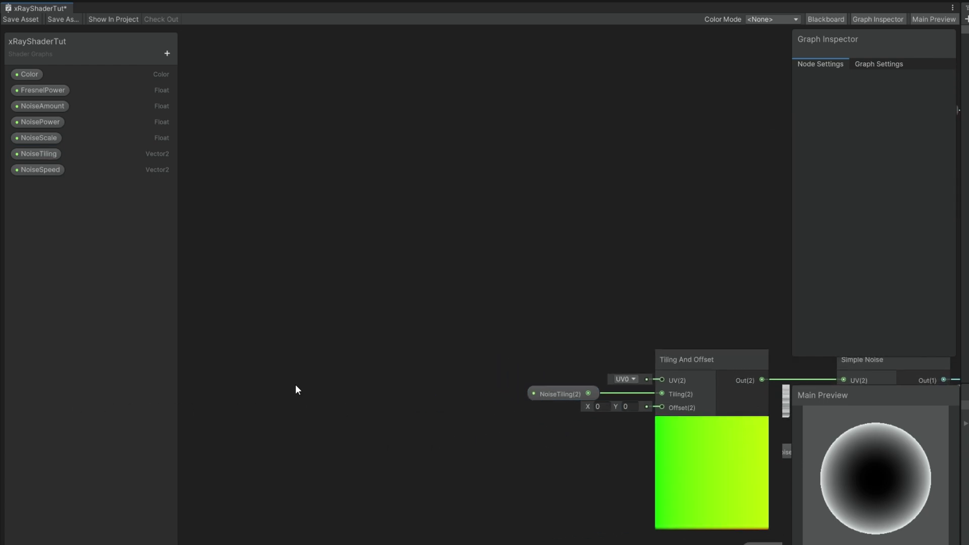
key(space)
text(time)
key(Return)
drag(324, 409, 343, 260)
drag(386, 289, 427, 428)
text(multiply)
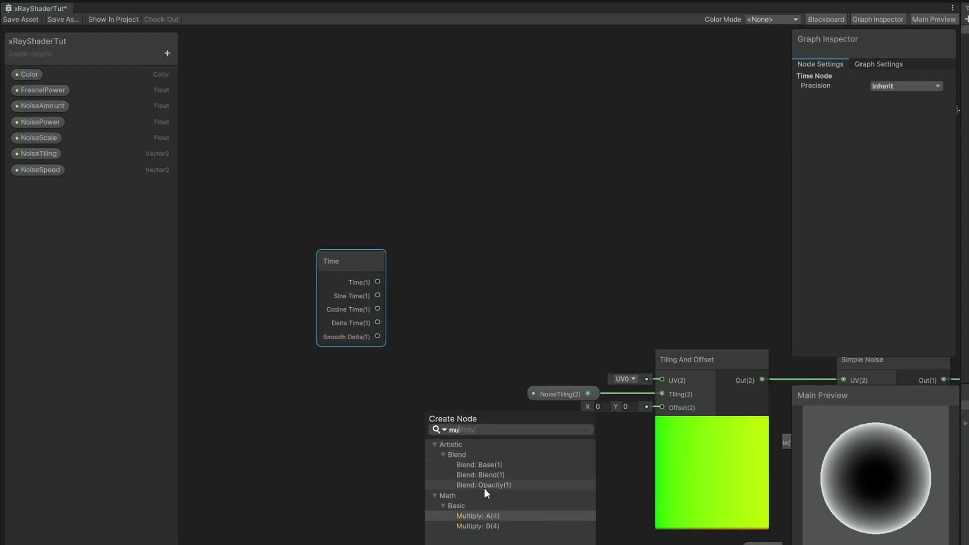
click(485, 517)
- Multiply the time by NoiseSpeed to drive the Tiling And Offset node's Offset input, and move the Time, Multiply and NoiseSpeed nodes up together
drag(28, 169, 426, 447)
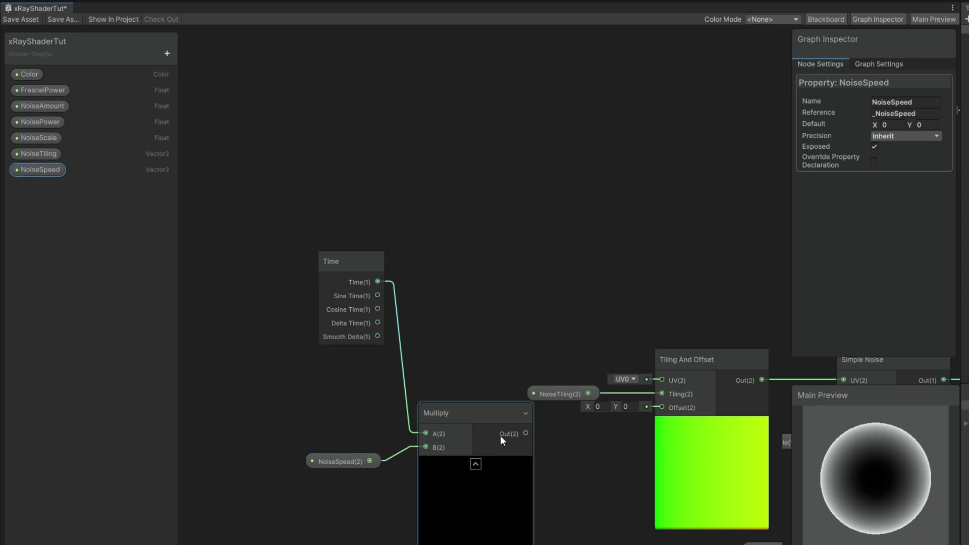
drag(526, 433, 662, 407)
drag(508, 544, 328, 298)
drag(480, 425, 476, 393)
- Move the Vertex and Fragment blocks up together to line up Base Color with the color Multiply output
middle_drag(742, 333, 249, 333)
scroll(371, 335, down, 3)
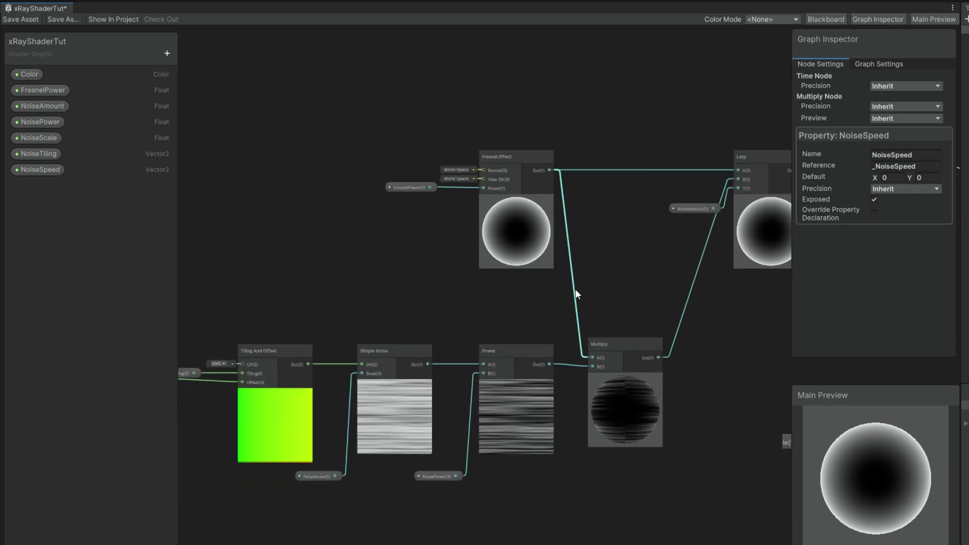
middle_drag(621, 285, 374, 369)
middle_drag(683, 312, 491, 351)
scroll(660, 355, up, 2)
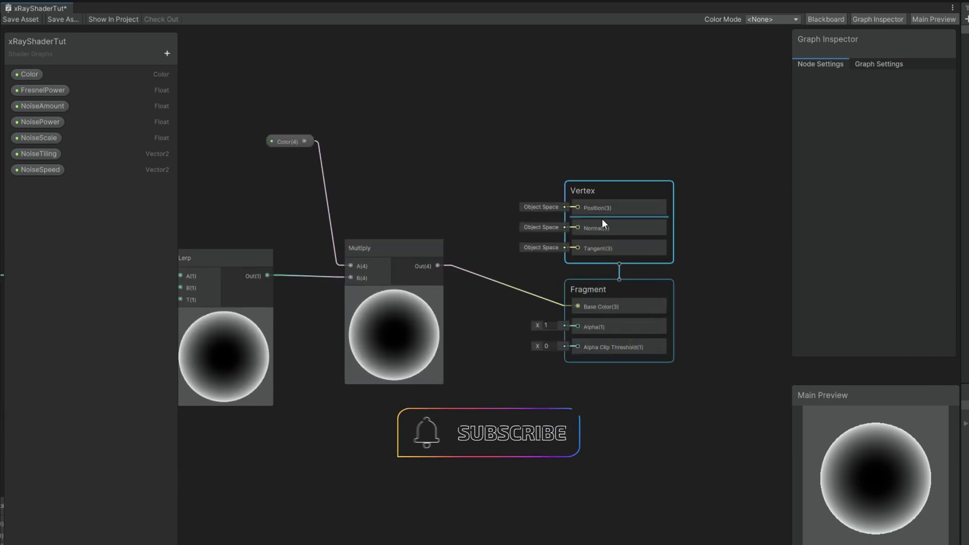
mouse_move(602, 219)
mouse_down()
mouse_move(595, 163)
mouse_move(606, 200)
mouse_up()
drag(682, 387, 620, 232)
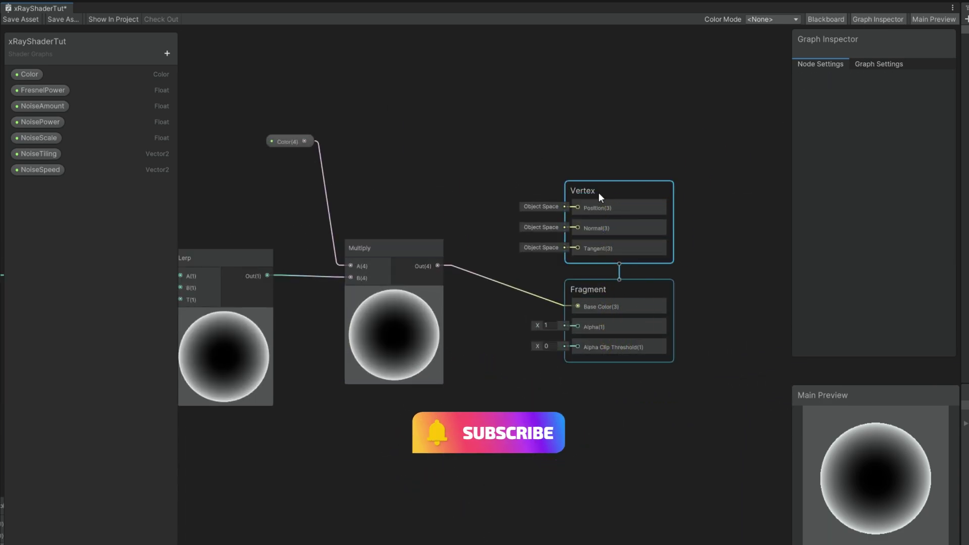
drag(598, 193, 593, 155)
click(489, 145)
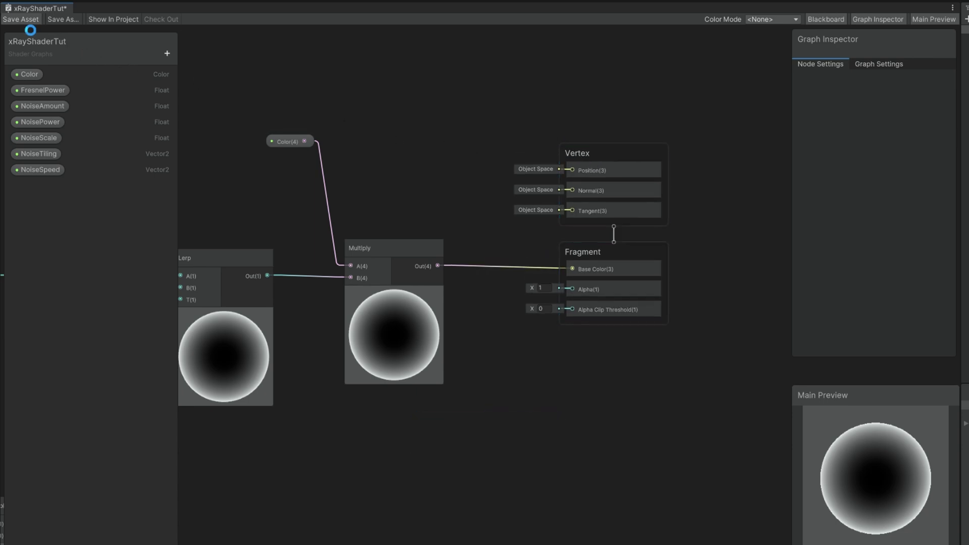
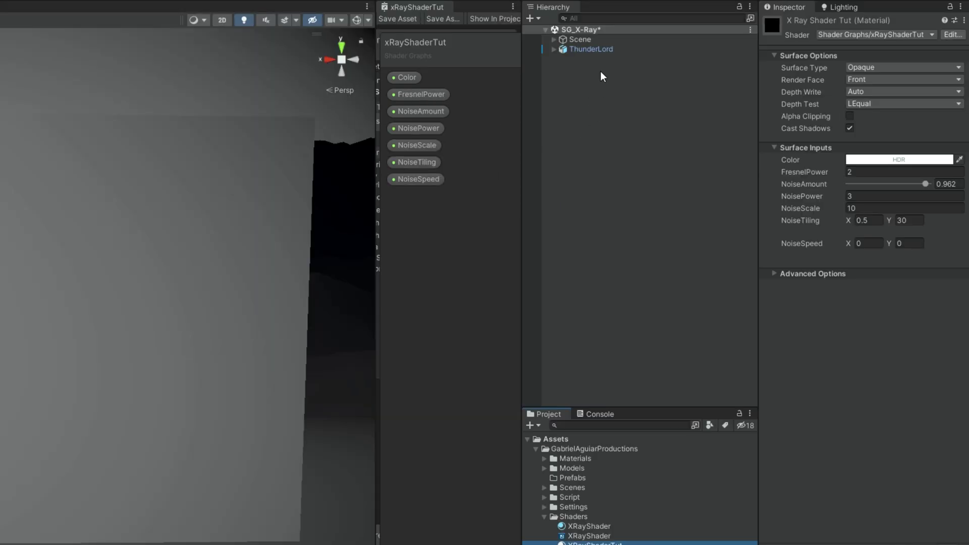
- Starting from the ThunderLord object's layer options, create a new layer named RenderAbove as User Layer 6
click(598, 49)
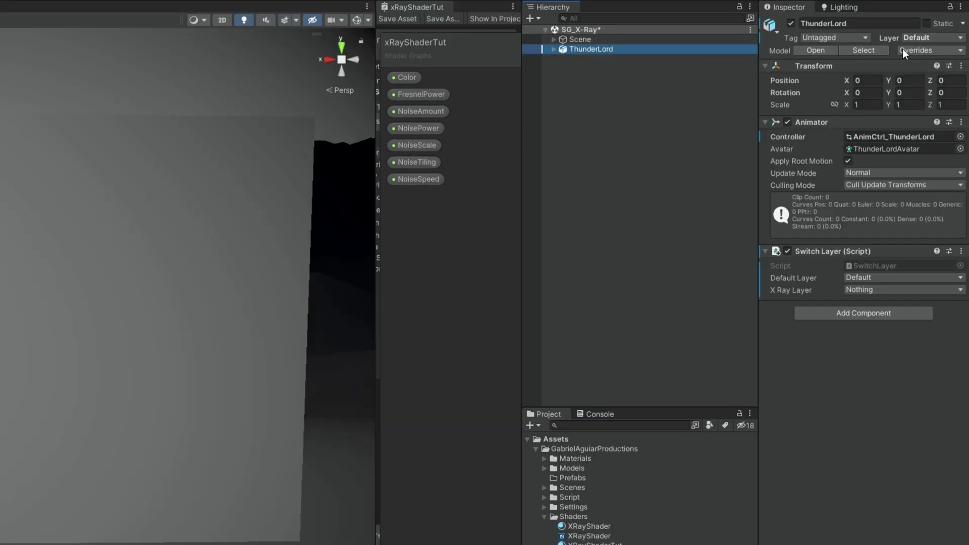
click(928, 37)
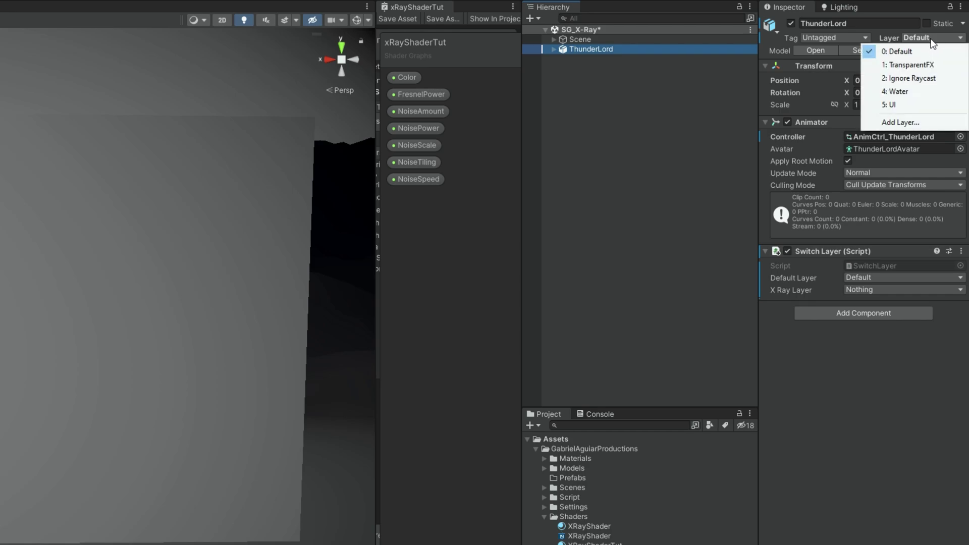
click(914, 124)
click(890, 171)
text(Render)
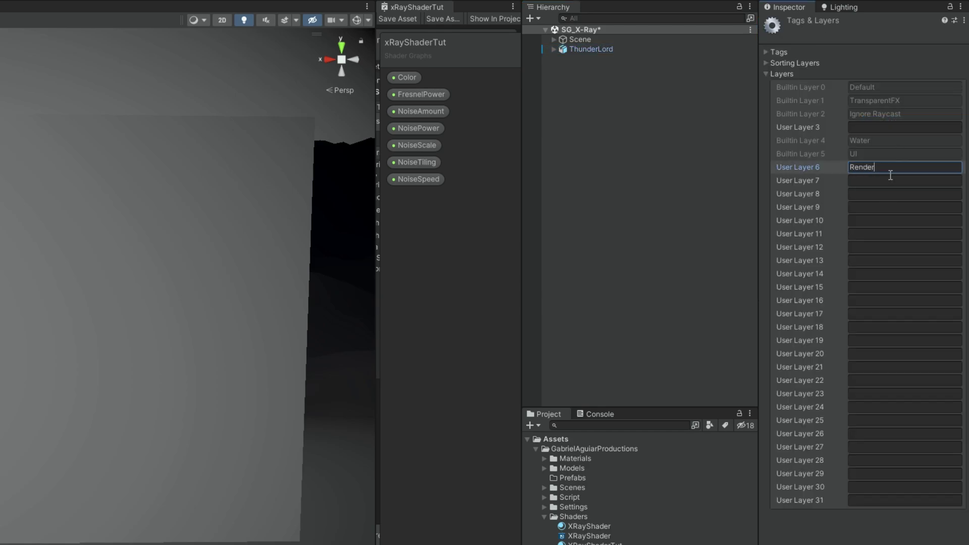
text(Above)
- Assign ThunderLord and all its child objects to the RenderAbove layer
click(592, 50)
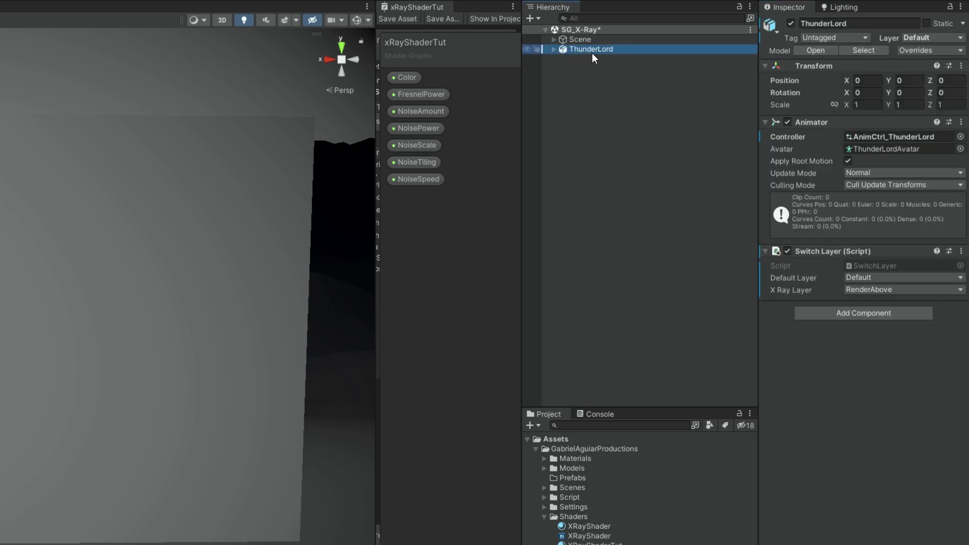
click(915, 38)
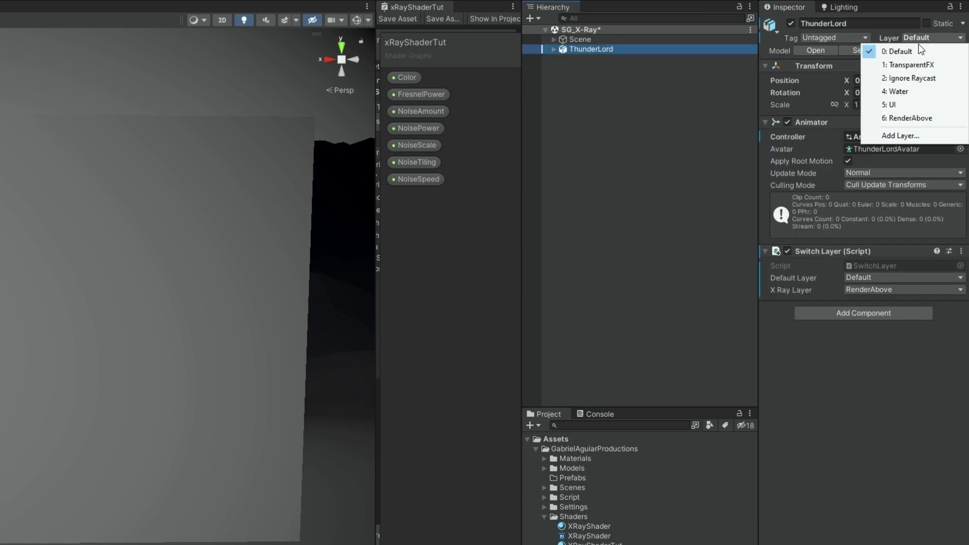
click(918, 118)
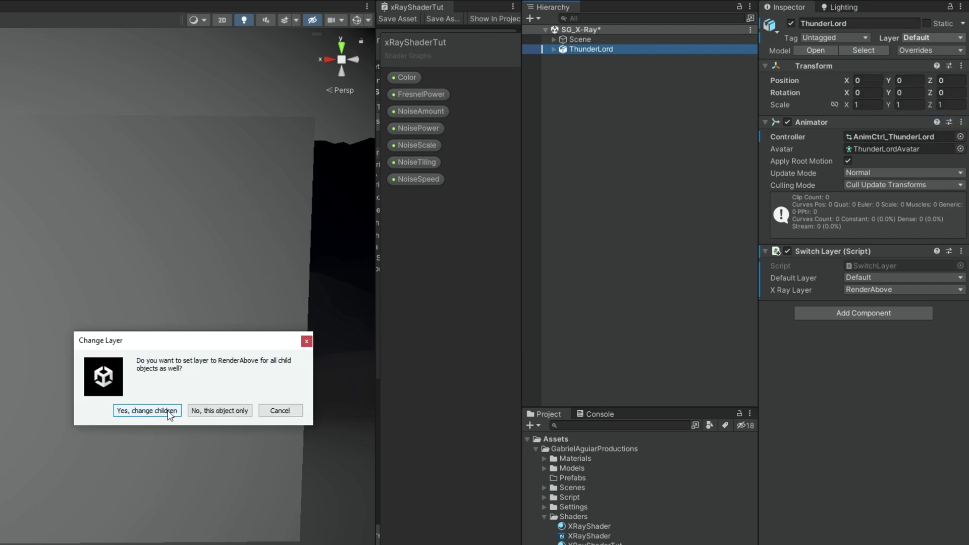
click(170, 415)
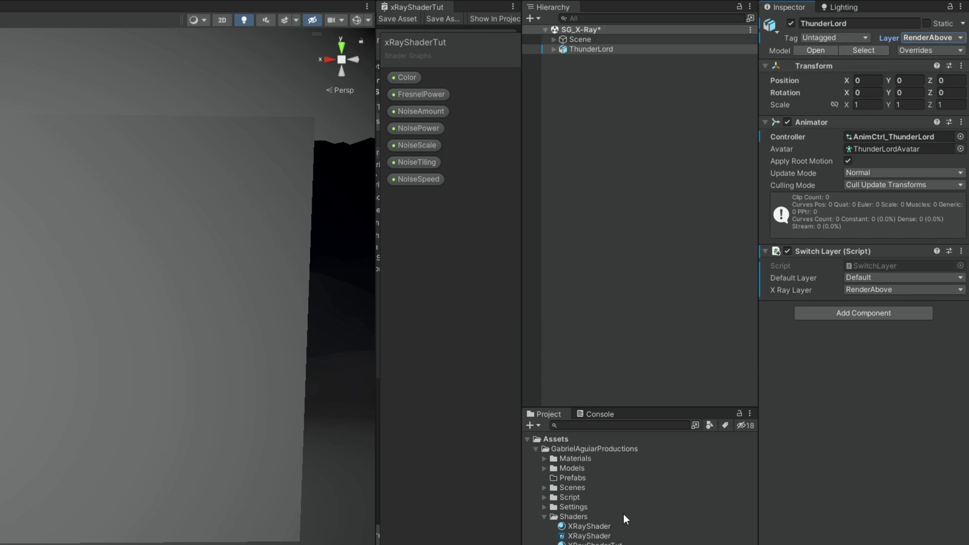
- Trace the renderer in use from the Graphics project settings through the _UniversalRP-HighQuality asset to _ForwardRenderer
click(543, 506)
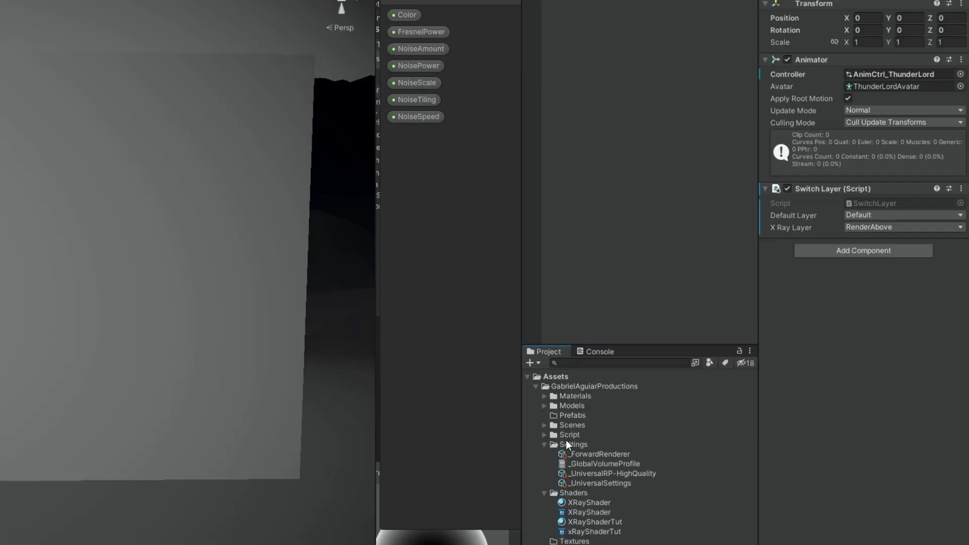
click(593, 455)
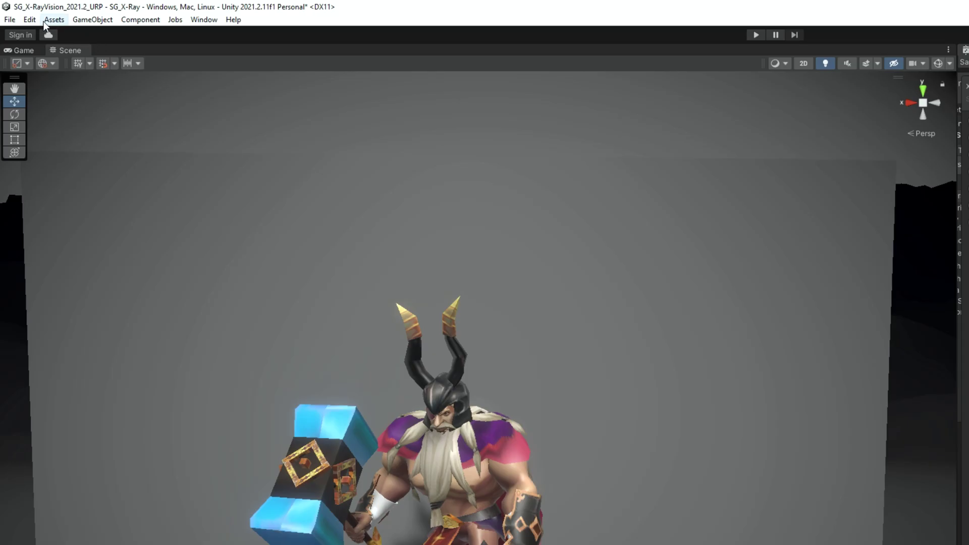
click(27, 19)
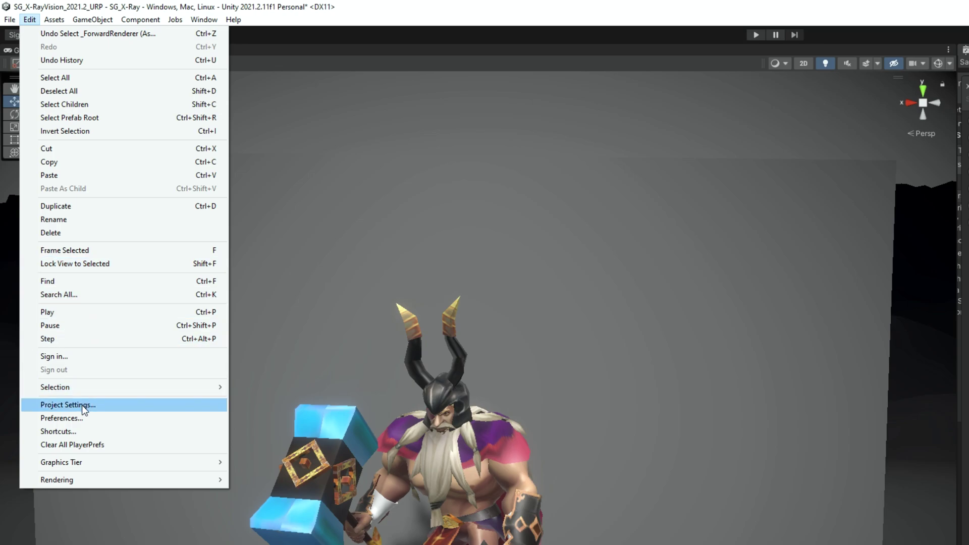
click(82, 405)
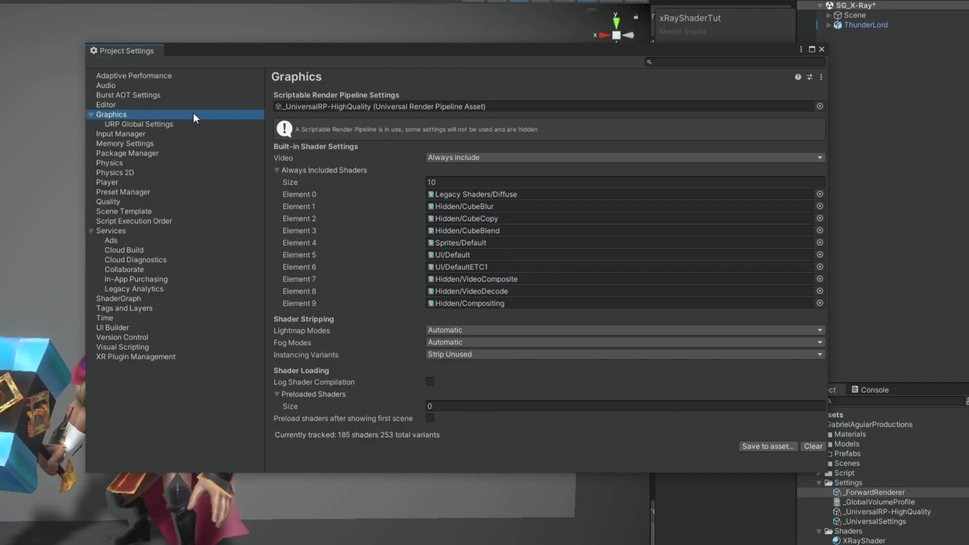
click(335, 106)
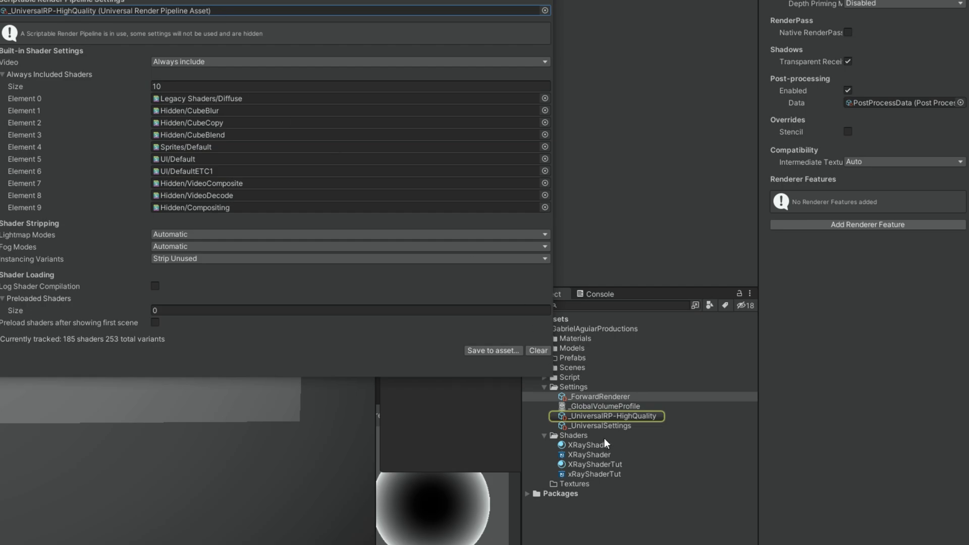
click(626, 417)
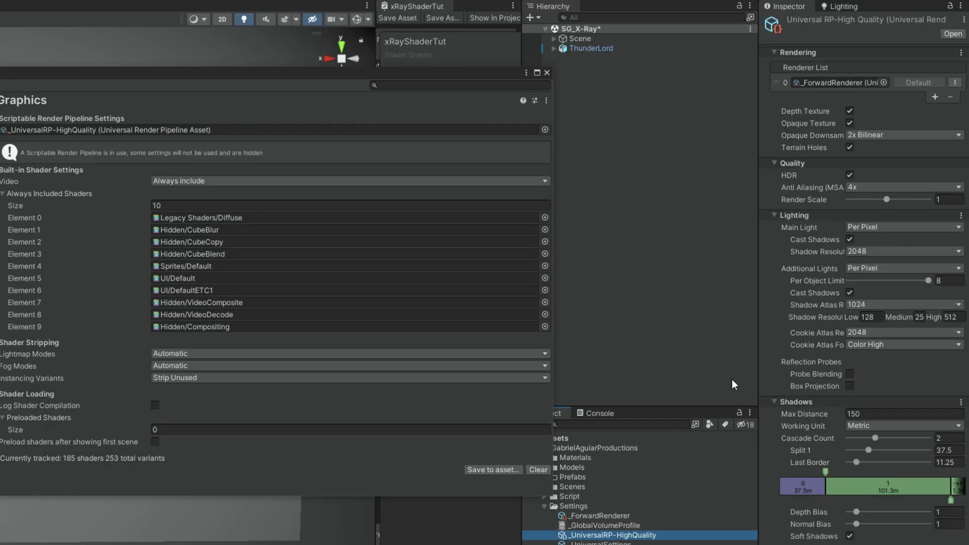
click(848, 82)
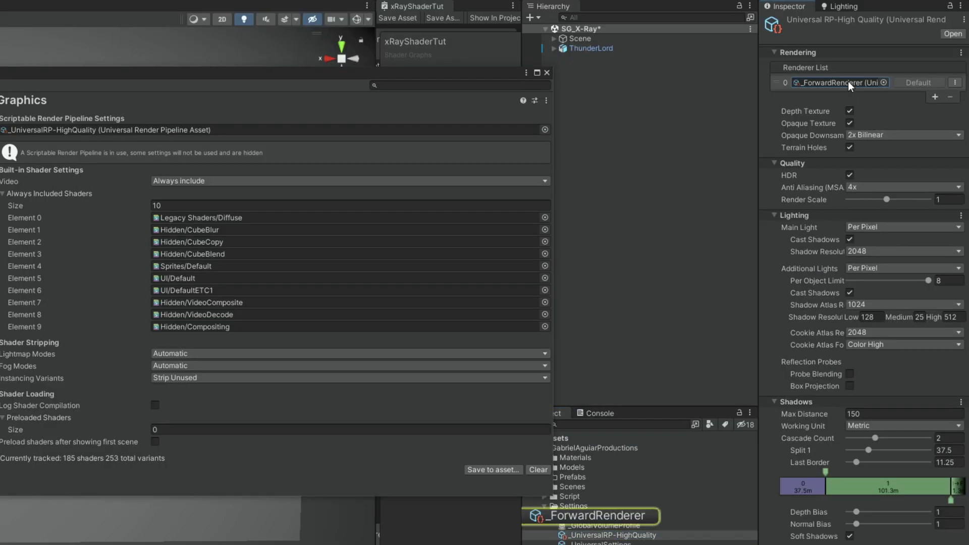
click(618, 516)
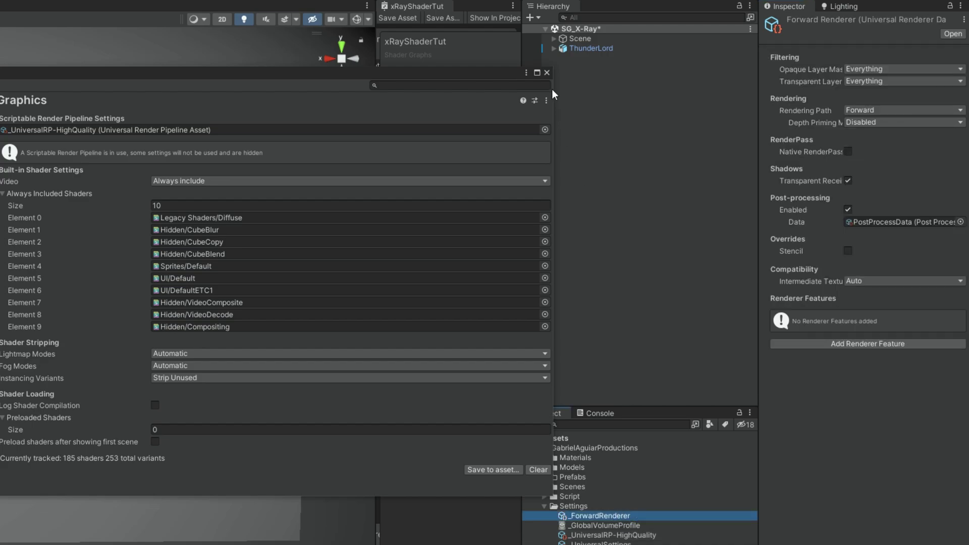
click(547, 73)
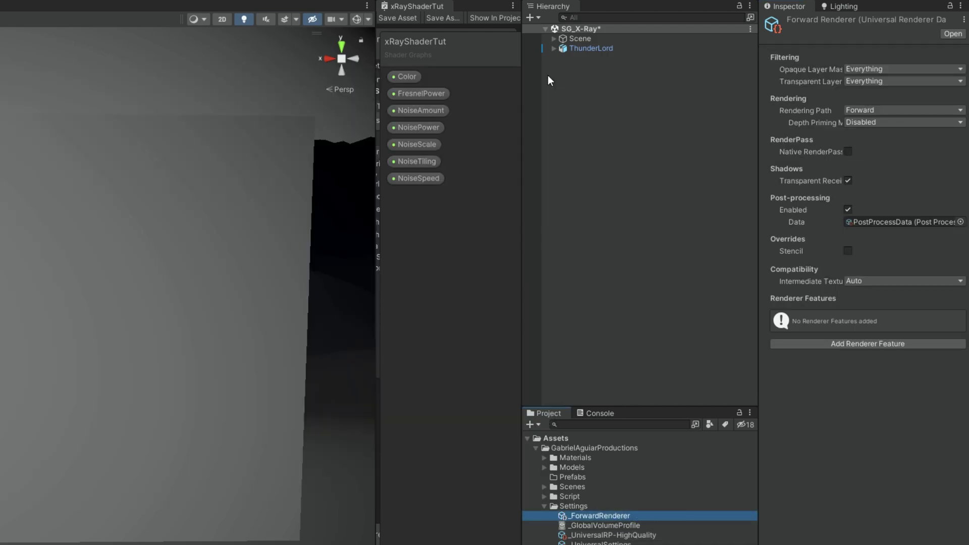
- Exclude RenderAbove from both the Opaque and Transparent Layer Masks of _ForwardRenderer and check the character in the scene
click(873, 68)
click(876, 164)
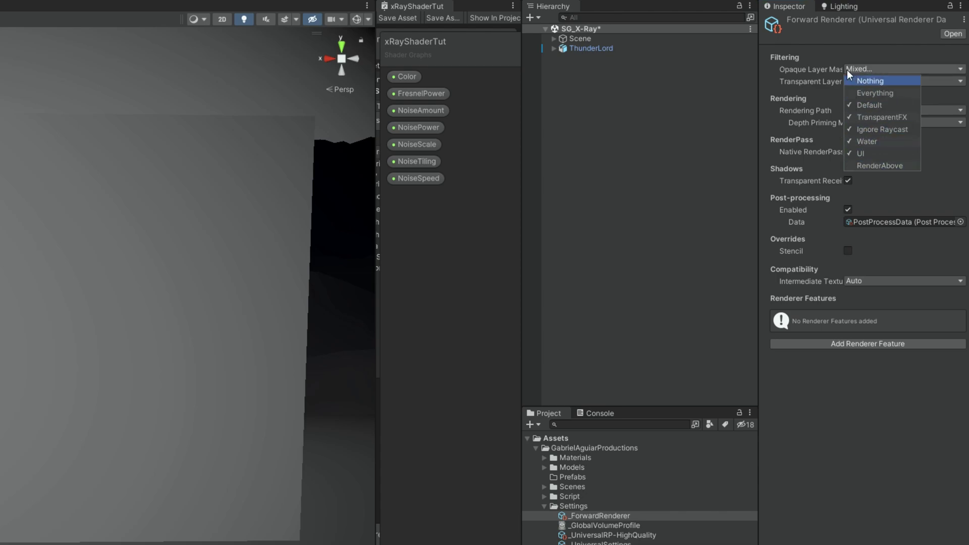
click(839, 80)
click(862, 83)
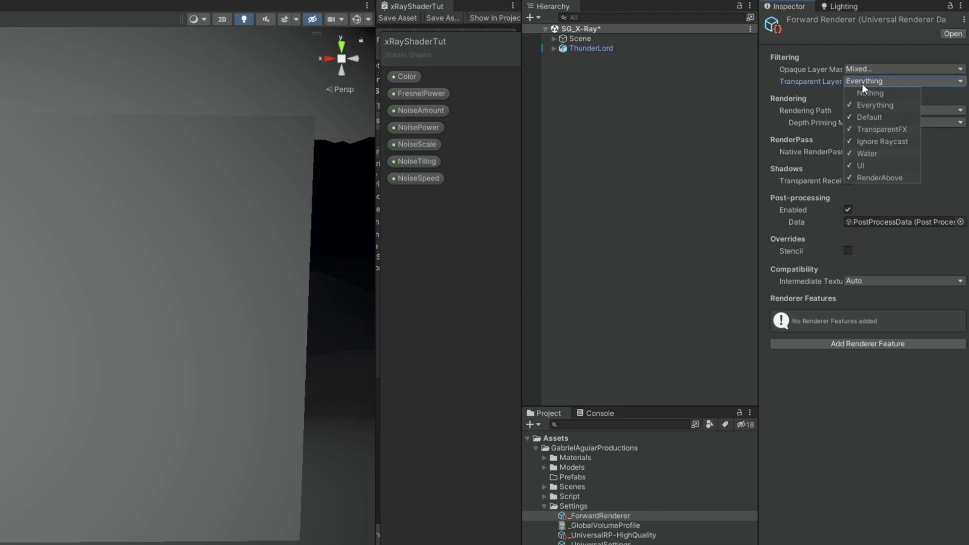
click(868, 179)
right_drag(215, 273, 123, 305)
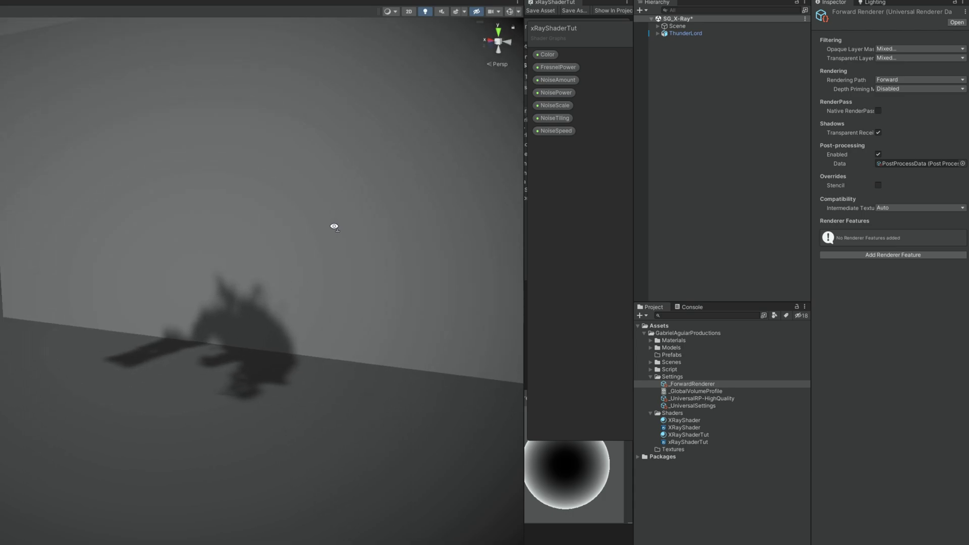
right_drag(334, 227, 206, 218)
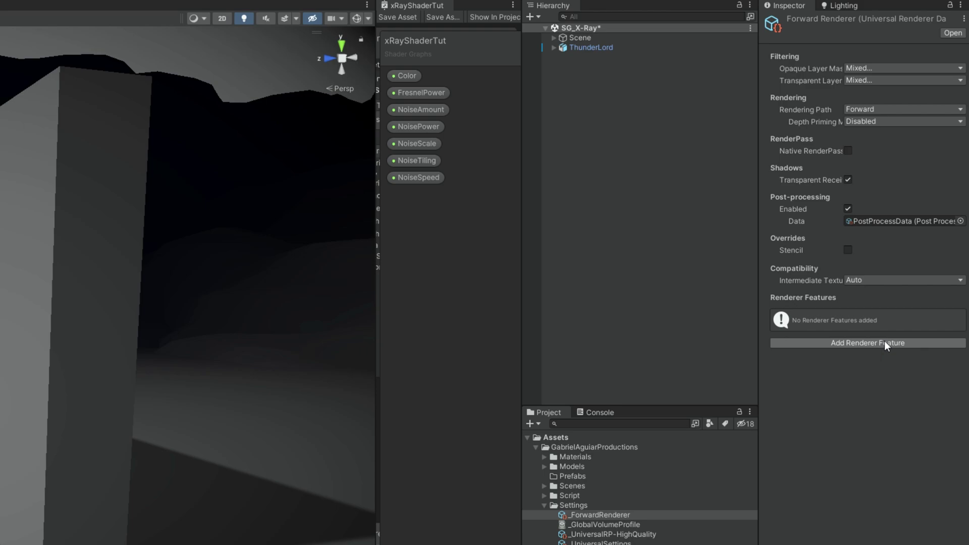
- Add a Render Objects renderer feature named XRay with its Layer Mask filter set to RenderAbove
click(885, 343)
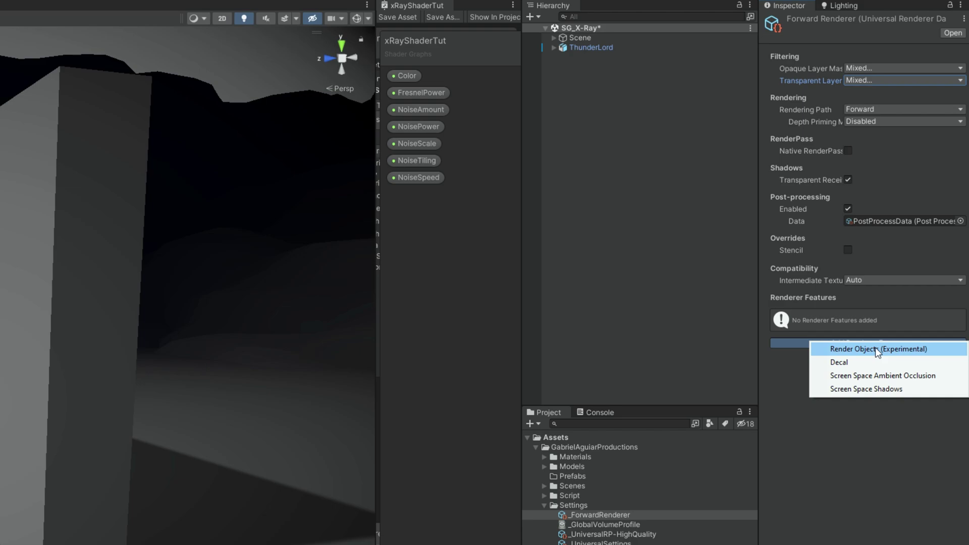
click(876, 349)
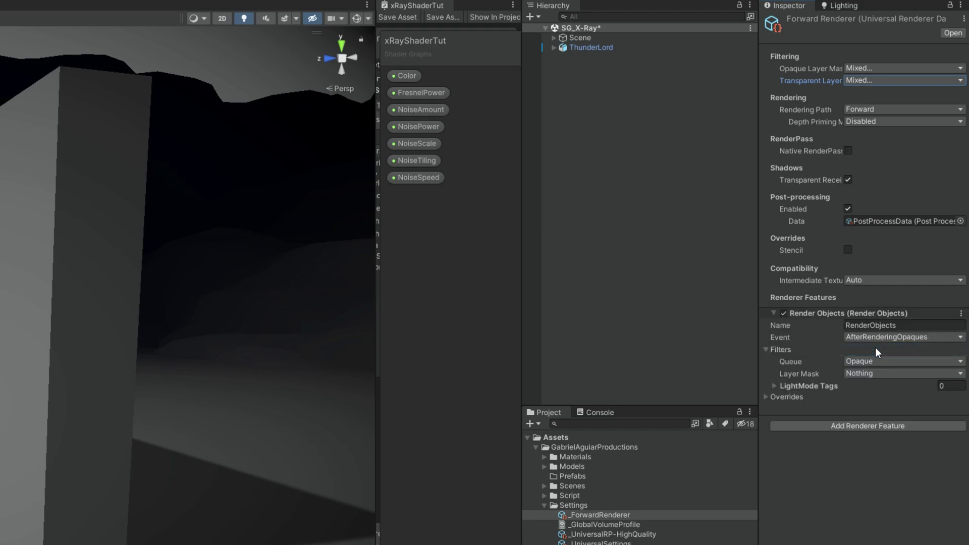
click(882, 327)
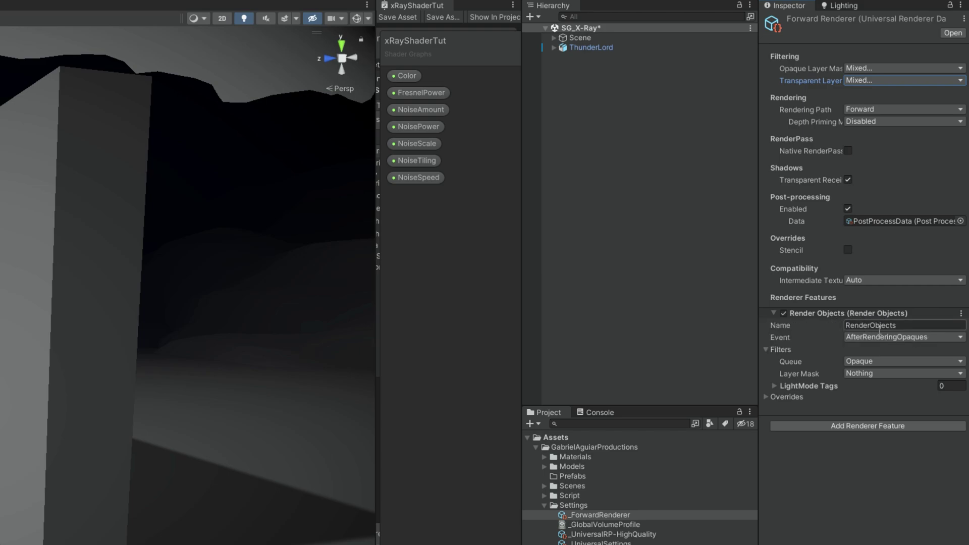
double_click(885, 329)
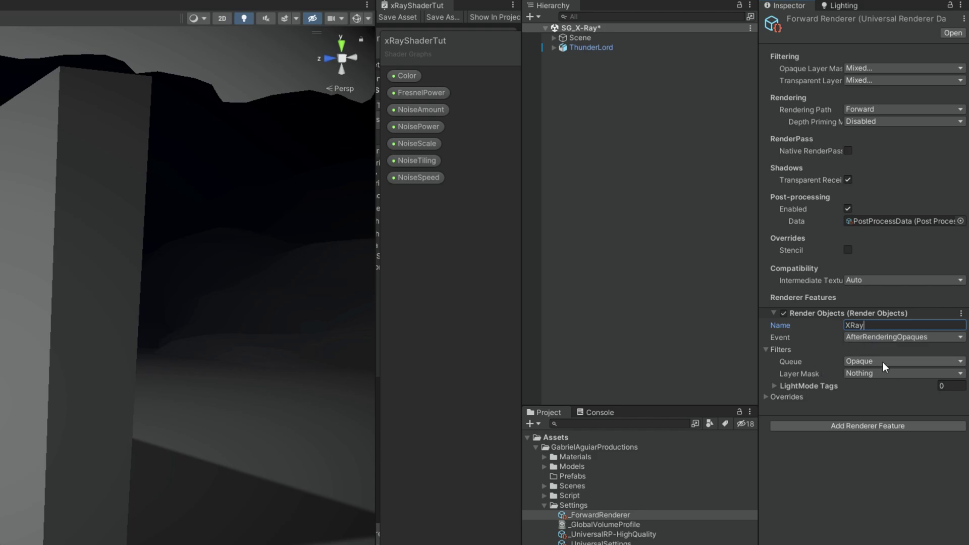
click(877, 374)
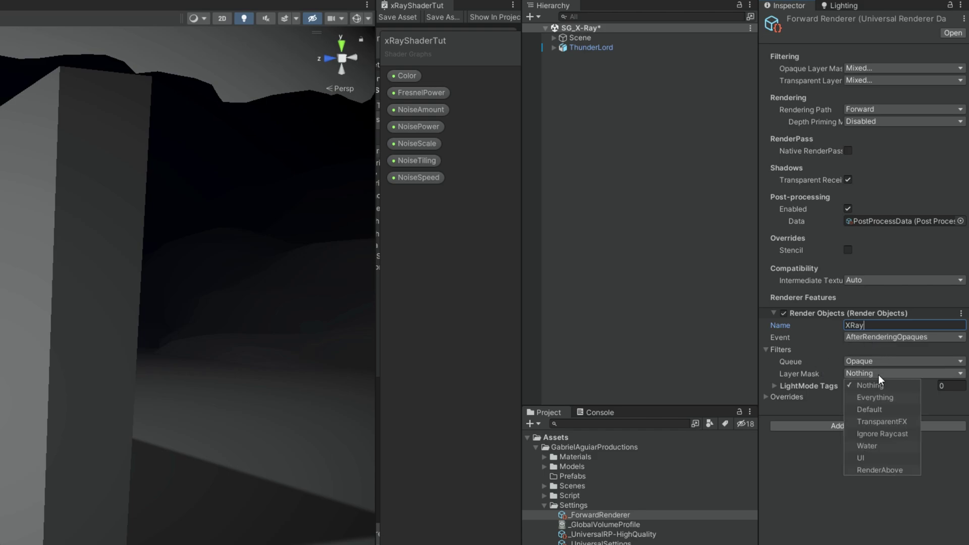
click(876, 472)
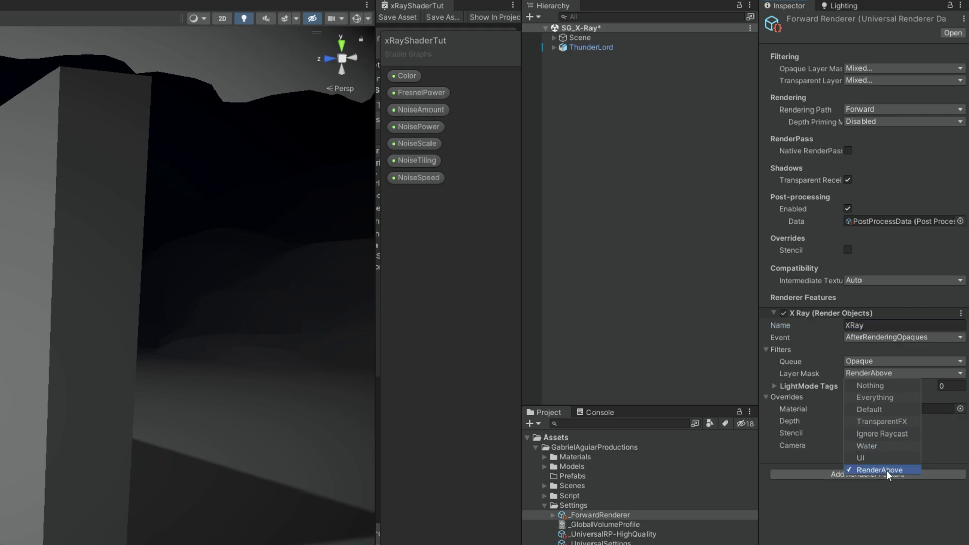
click(872, 516)
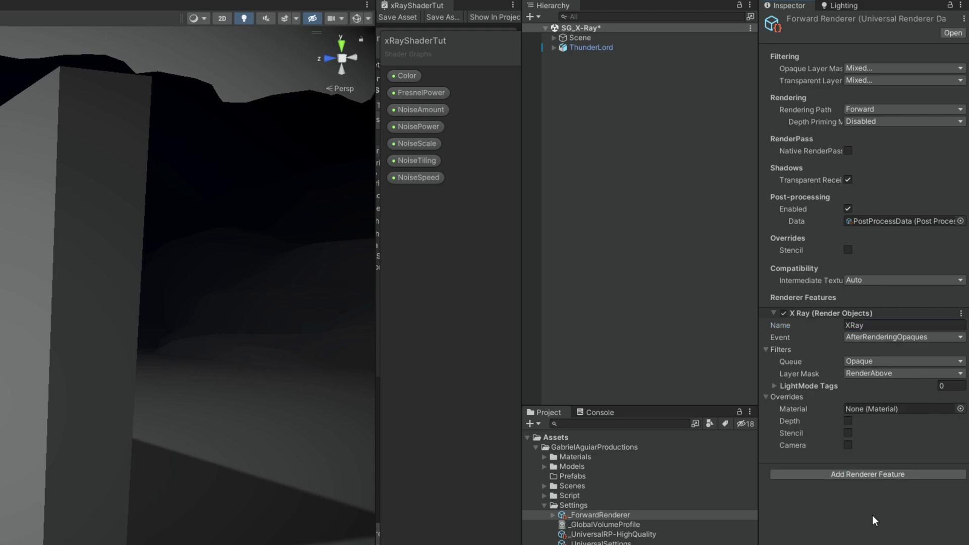
- Enable the XRay feature's Depth override, turn off Write Depth and set Depth Test to Greater
click(848, 421)
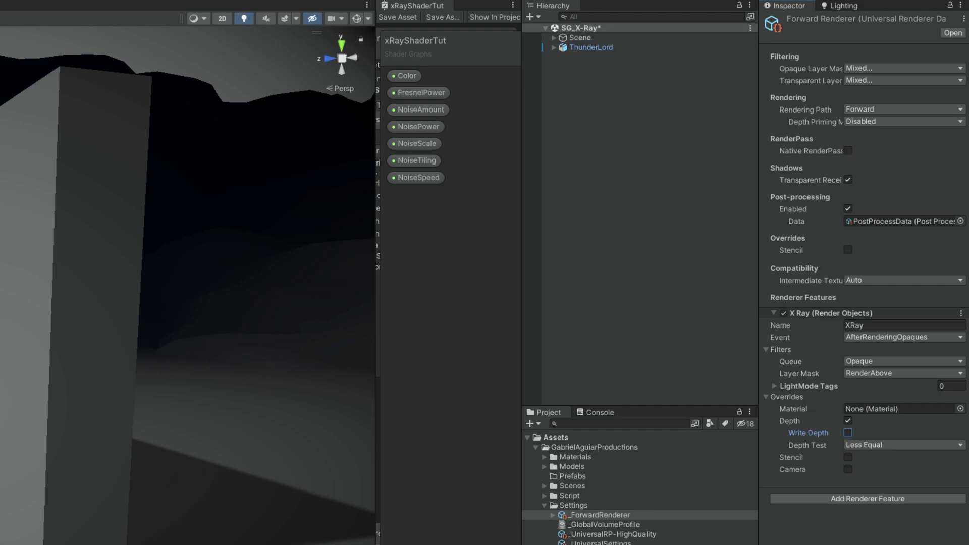
click(907, 446)
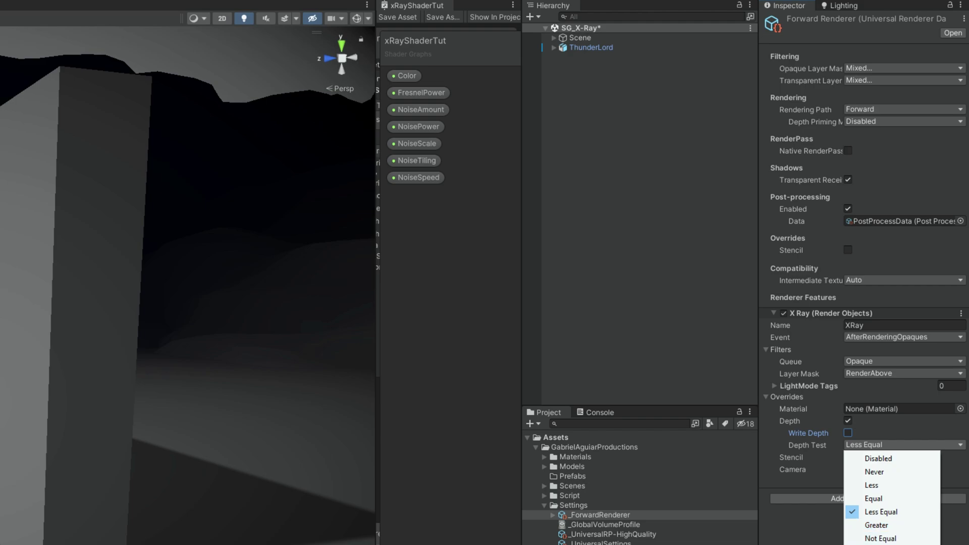
click(884, 525)
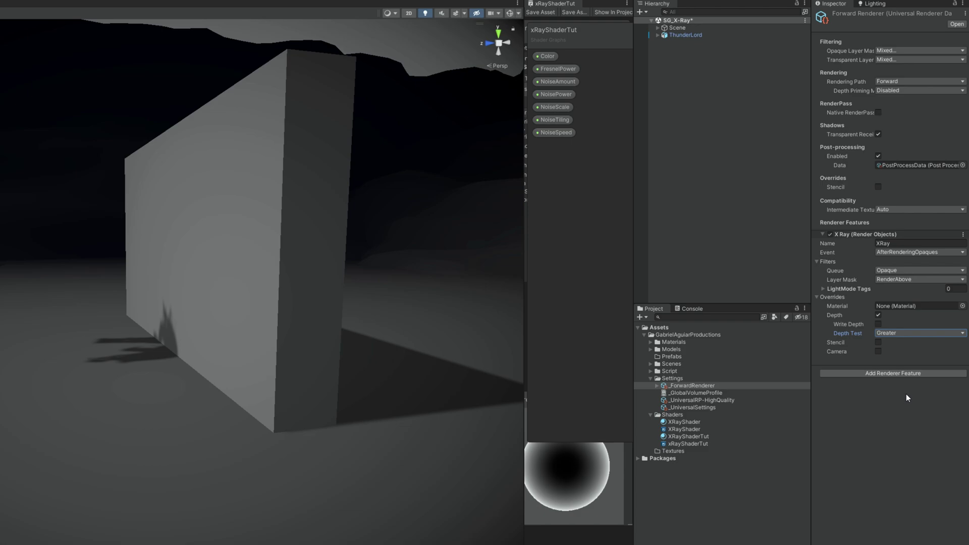
- Assign the XRayShaderTut material as the XRay feature's override material and view the character from behind the wall
right_drag(273, 240, 160, 248)
key(d)
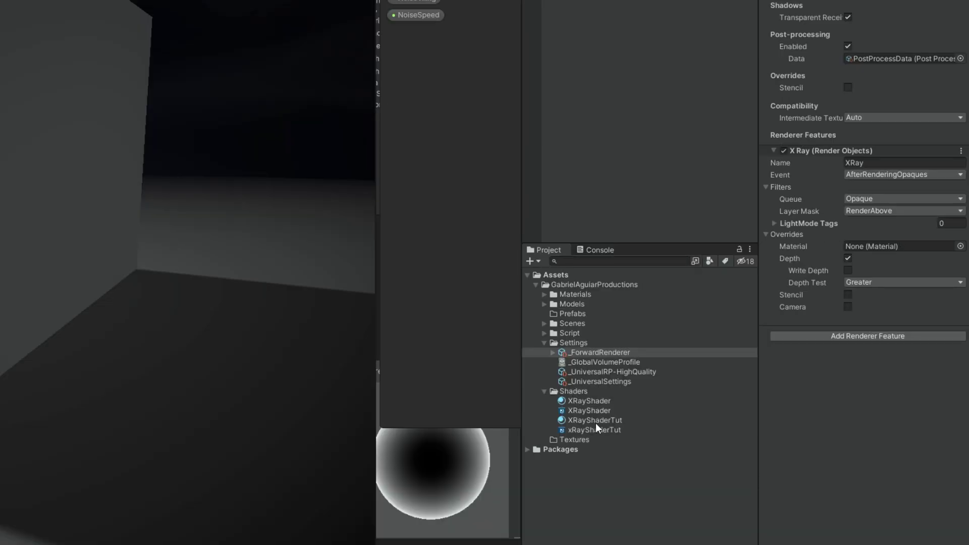
drag(592, 420, 864, 244)
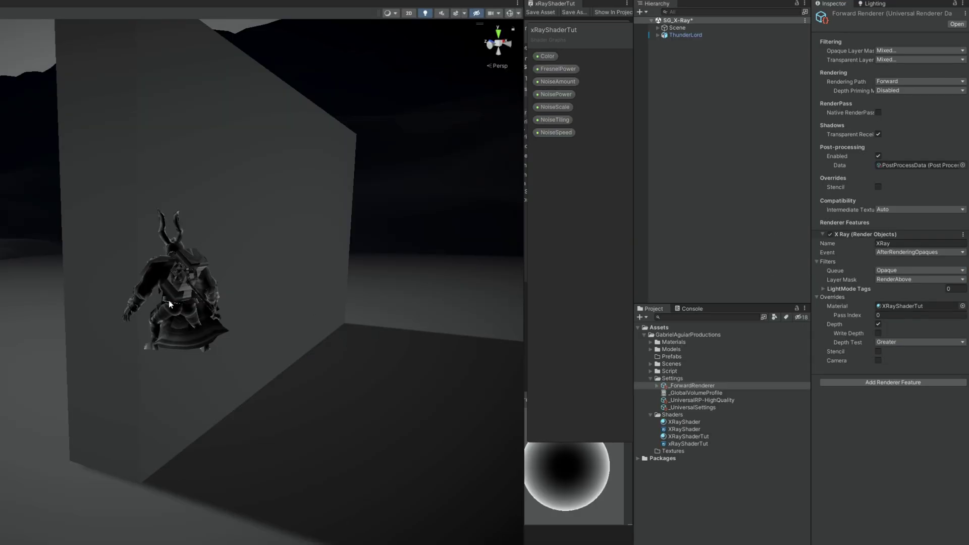
alt+drag(170, 303, 201, 277)
key(w)
right_drag(200, 277, 200, 277)
key(a)
key(d)
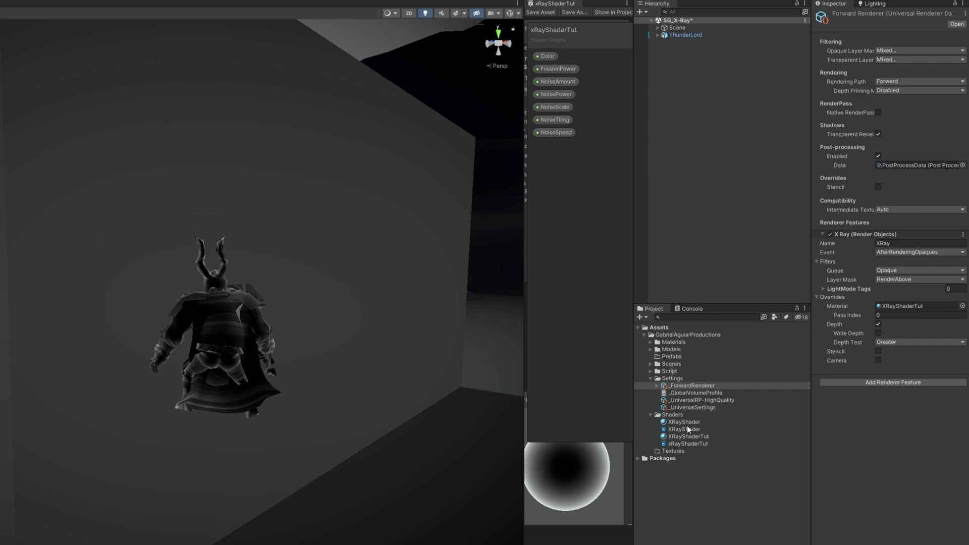
- Set the XRayShaderTut material's surface type to Transparent with Additive blending and check the character in the scene
click(694, 436)
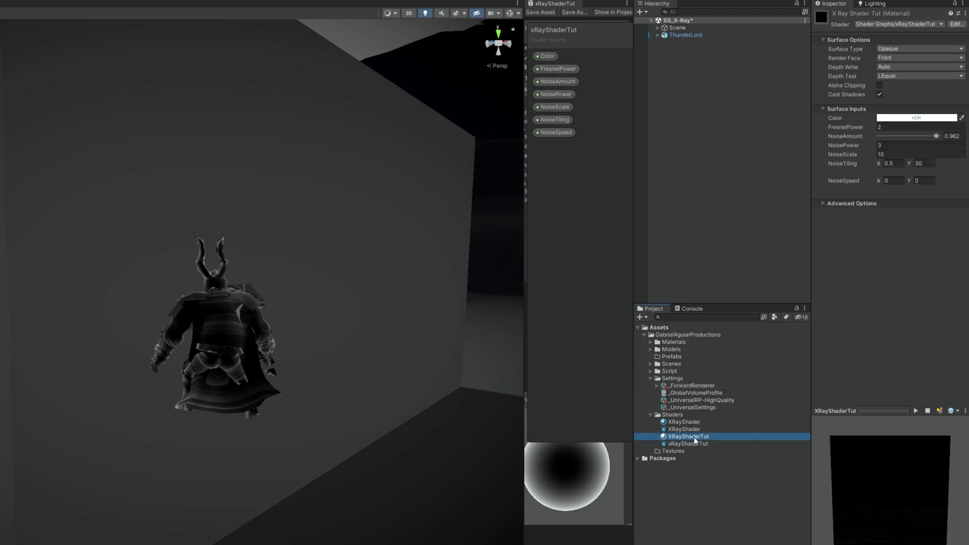
click(890, 50)
click(898, 69)
click(899, 59)
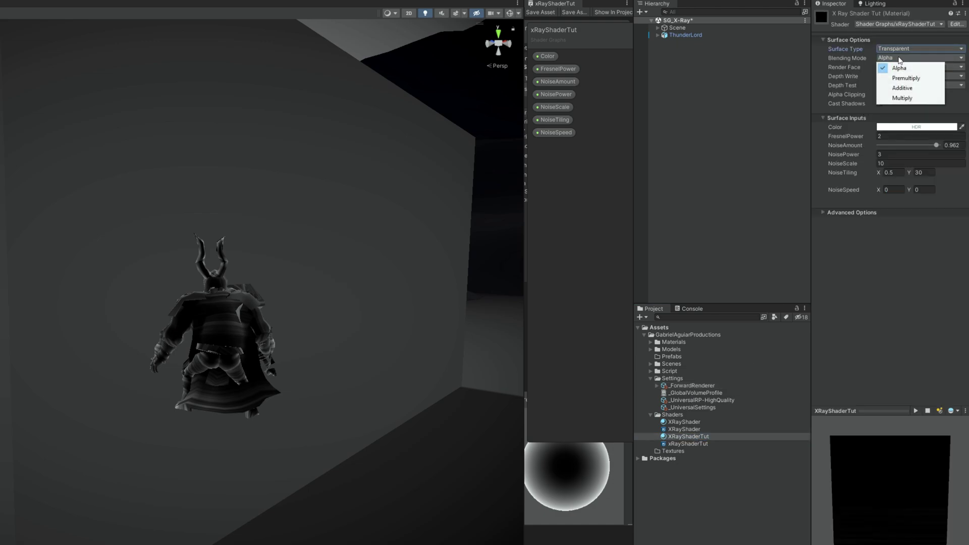
click(902, 88)
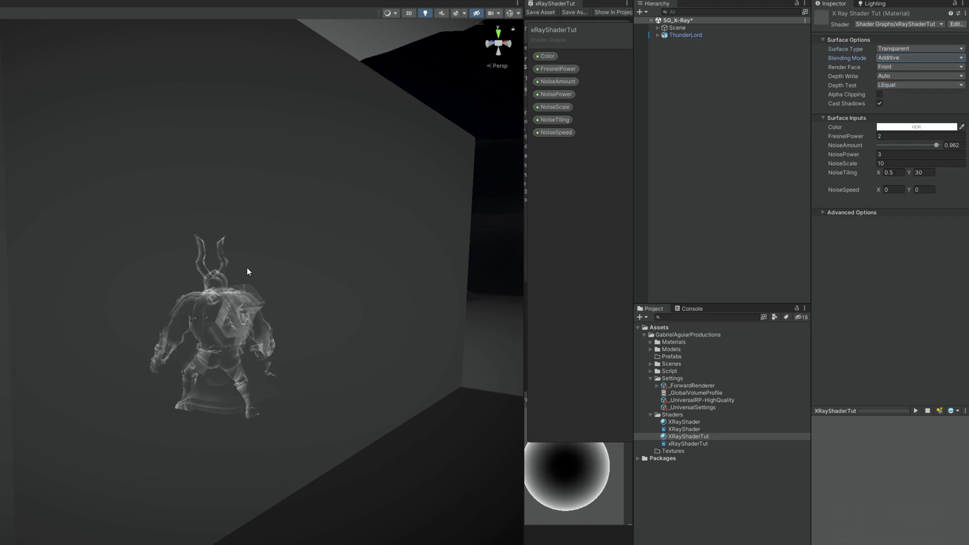
right_drag(313, 287, 292, 299)
alt+drag(292, 299, 288, 296)
- Set the XRayShaderTut material's HDR color to hue 227, saturation 47 and value 82 with an intensity of 3.4
click(902, 127)
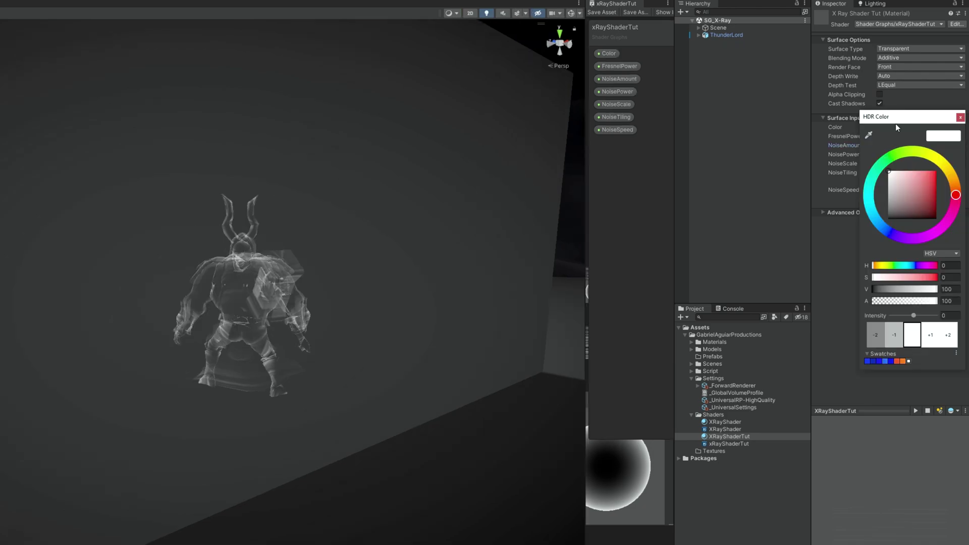
drag(902, 122, 510, 116)
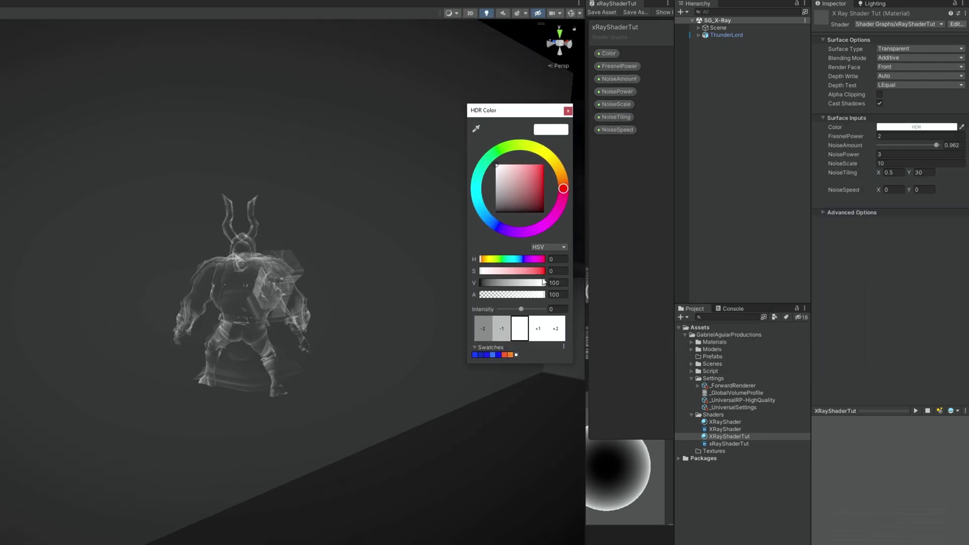
click(555, 309)
text(3.4)
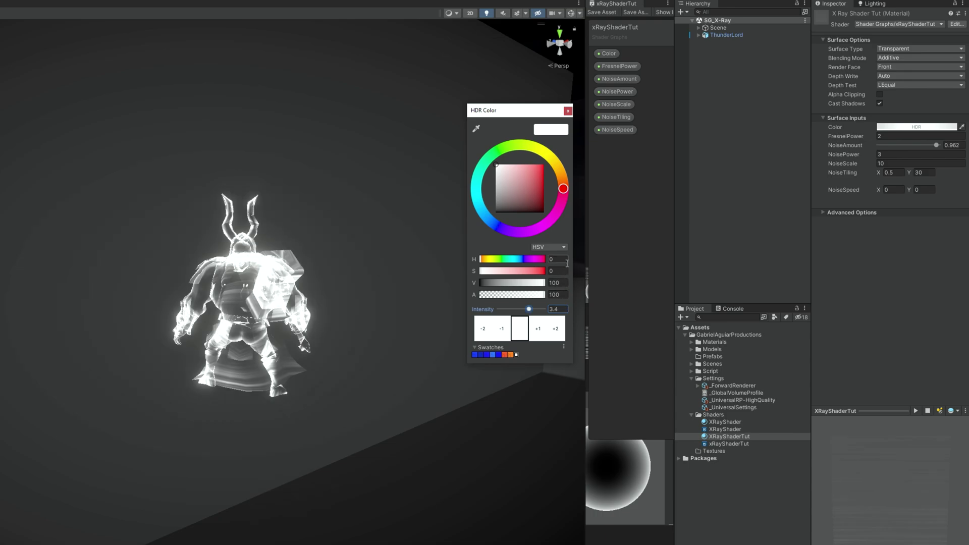
click(564, 260)
text(227)
click(559, 271)
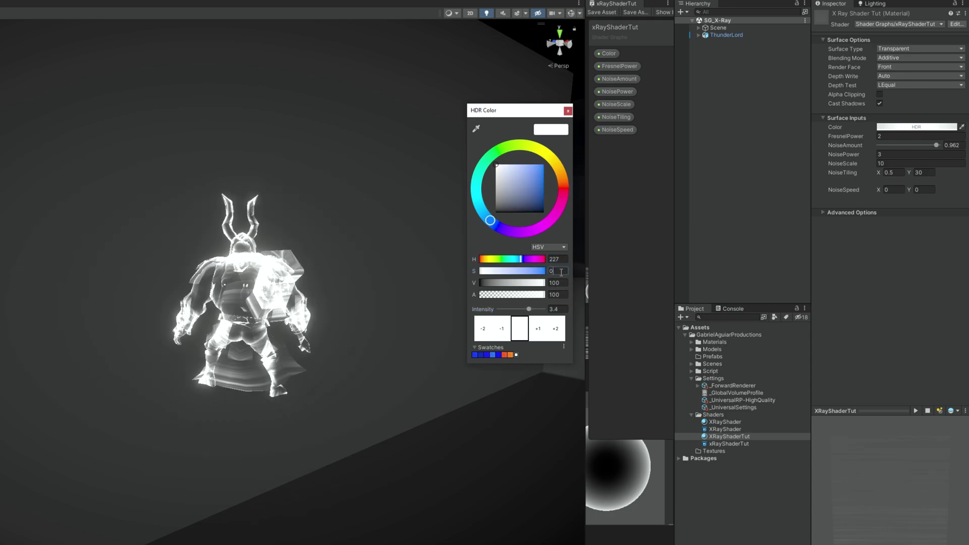
text(47)
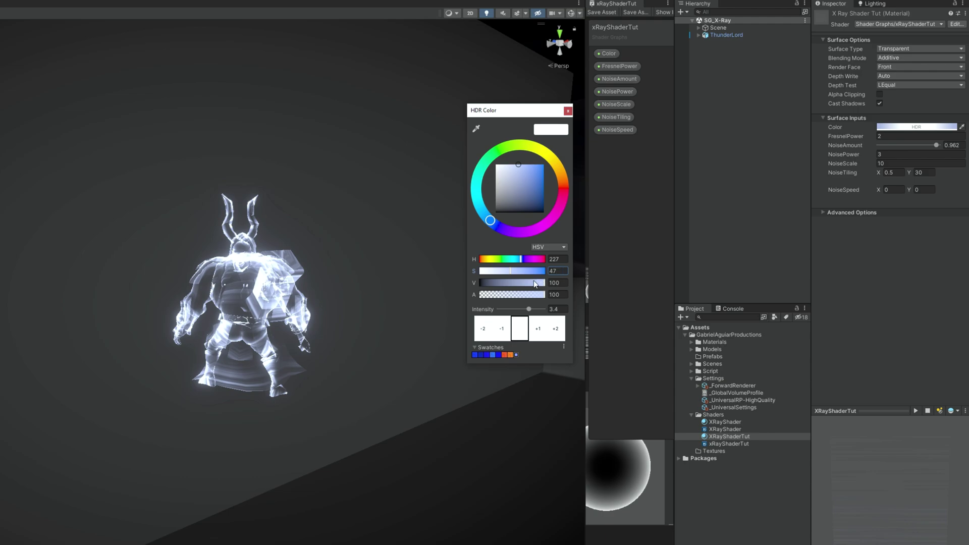
mouse_move(536, 283)
mouse_down()
mouse_move(522, 285)
mouse_move(532, 281)
mouse_up()
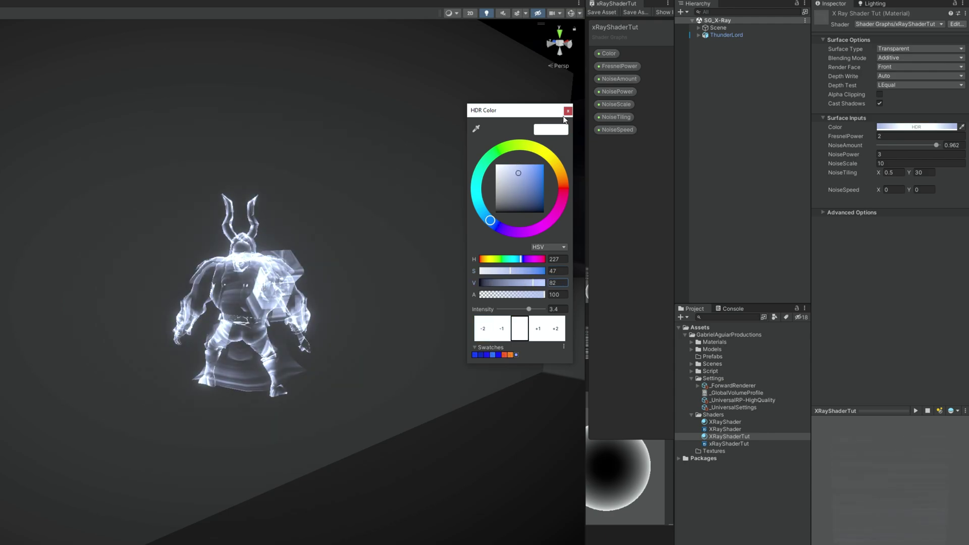
click(568, 111)
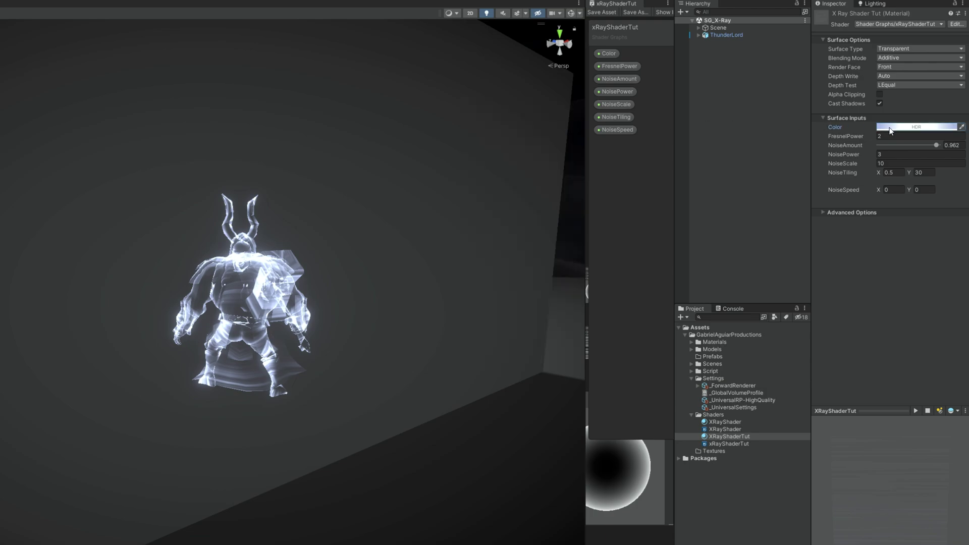
- Set the material's NoiseAmount to 0.875 and NoiseSpeed Y to -5, and view the effect on the character
click(953, 145)
text(.7)
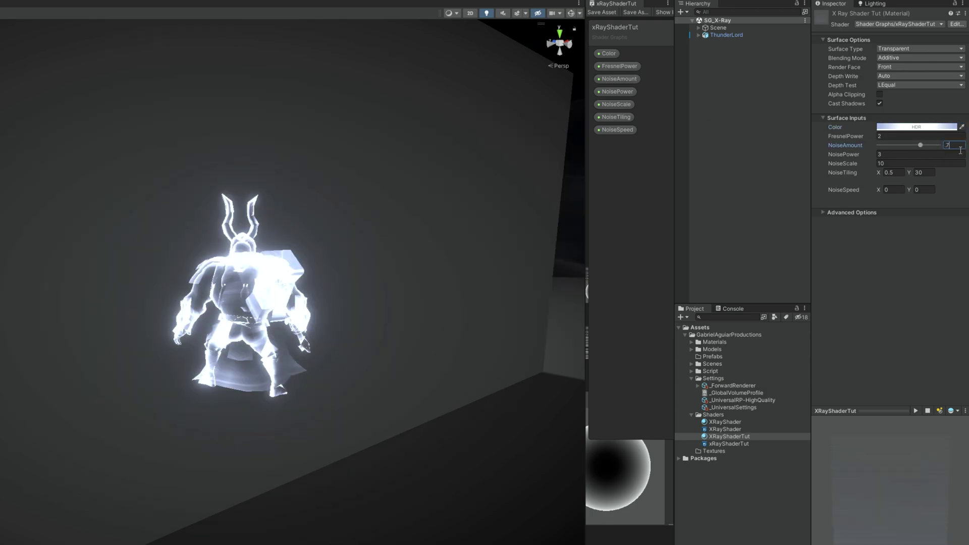
text(875)
key(Return)
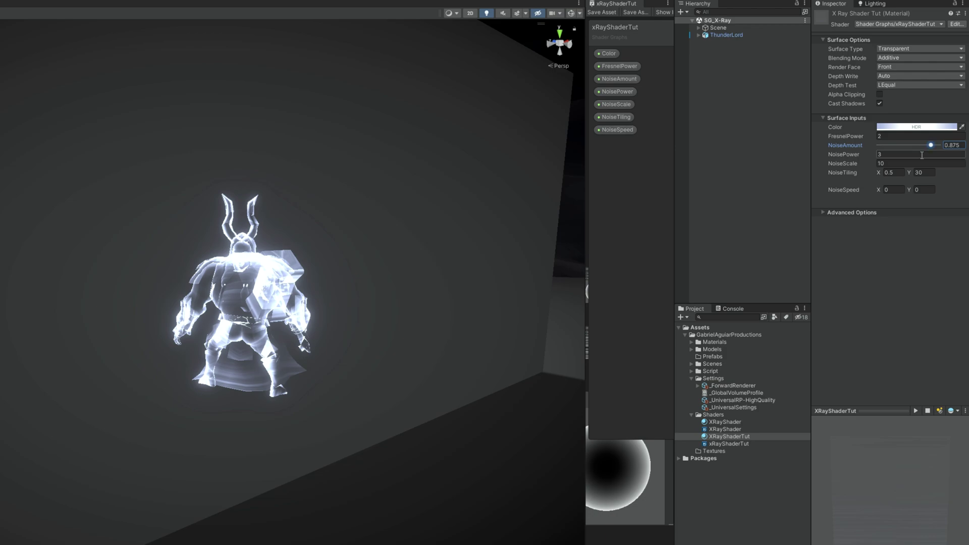
click(924, 189)
text(-5)
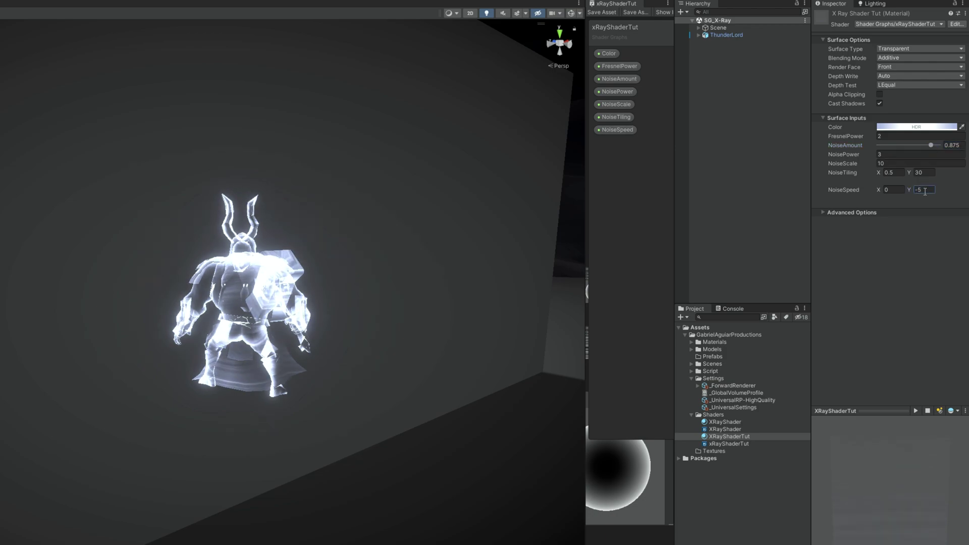
scroll(253, 299, up, 1)
scroll(265, 294, down, 2)
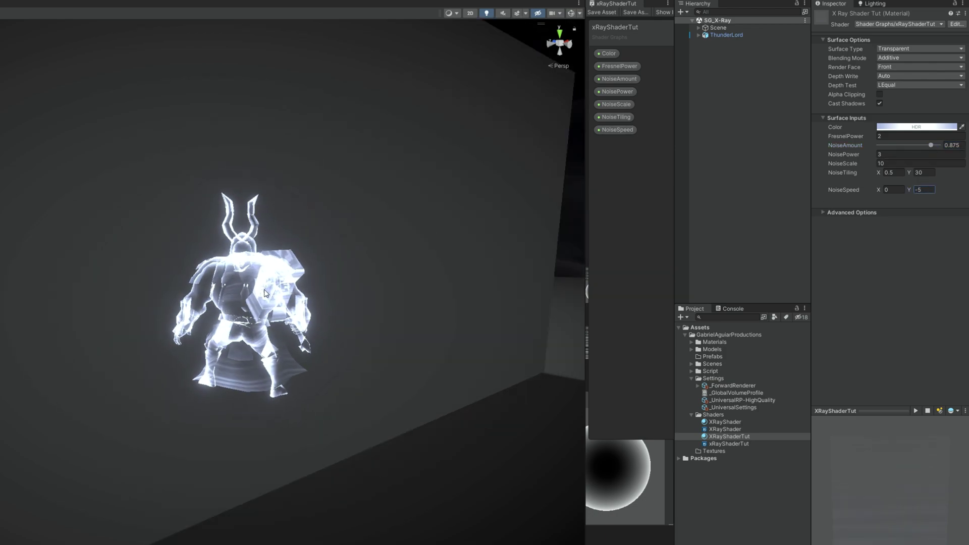
alt+drag(265, 292, 460, 389)
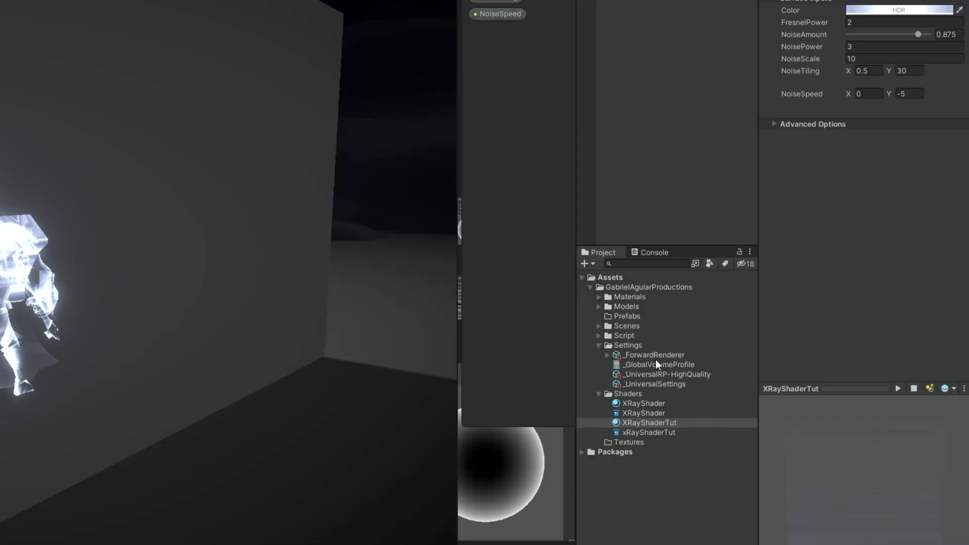
- Add a second Render Objects renderer feature to _ForwardRenderer and name it Opaque
click(619, 354)
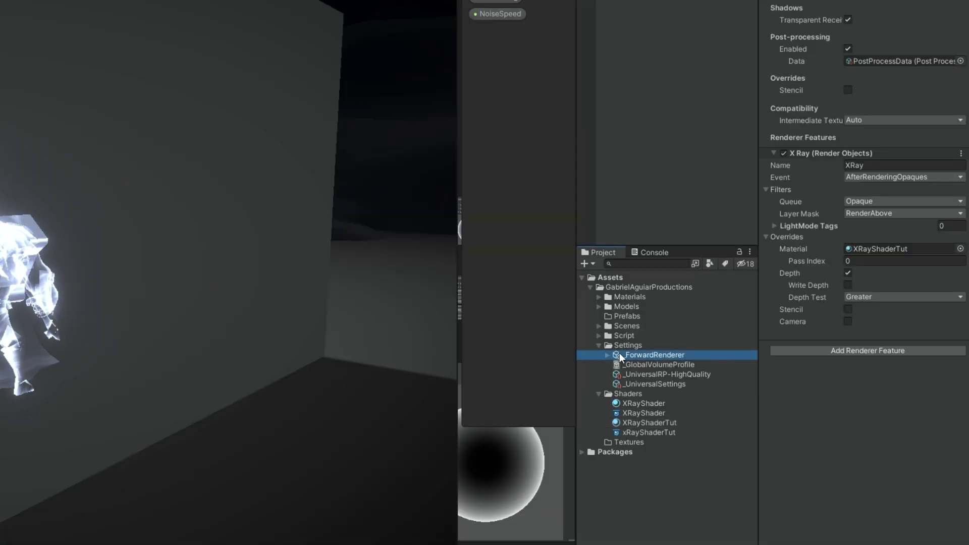
click(792, 350)
click(839, 360)
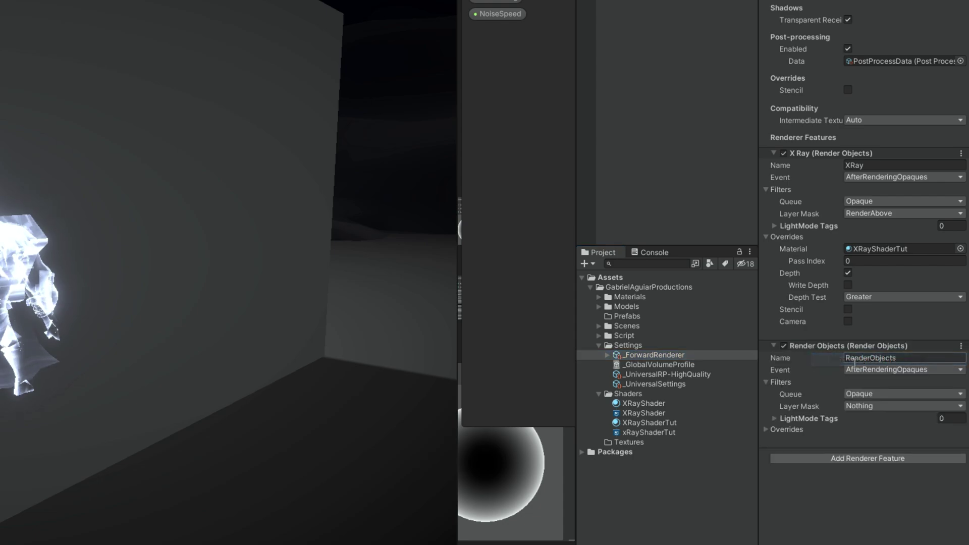
click(886, 361)
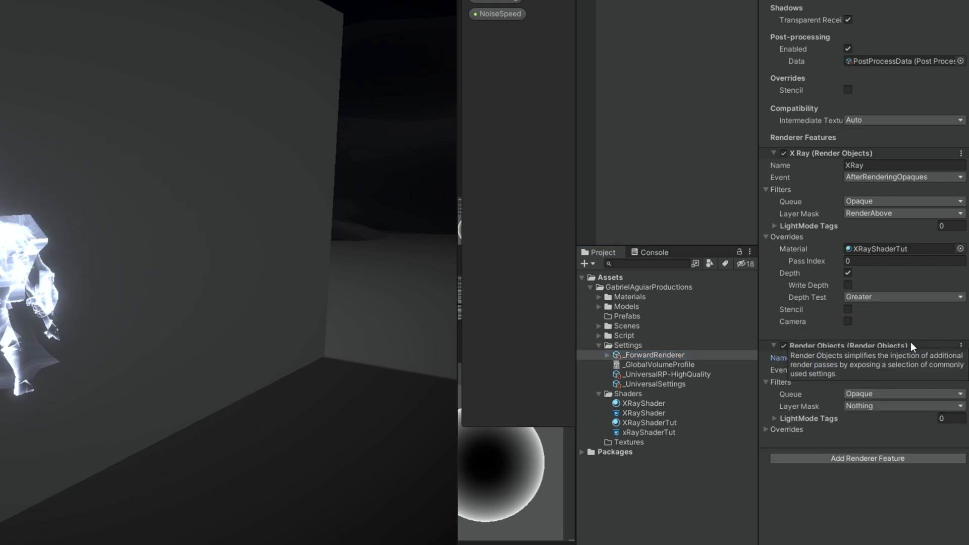
text(Opaque)
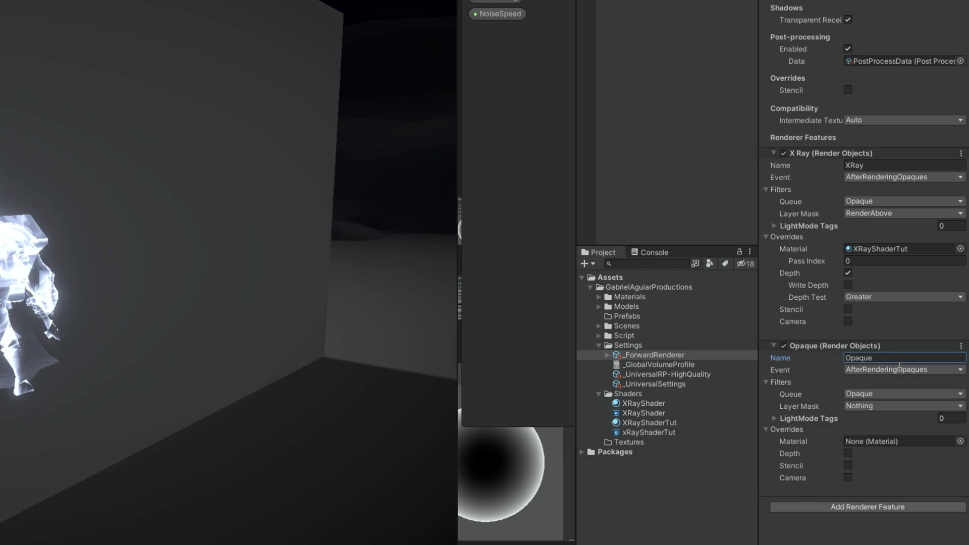
- Enable the Opaque feature's Depth override, set its Layer Mask filter to RenderAbove and view the character around the wall
click(848, 453)
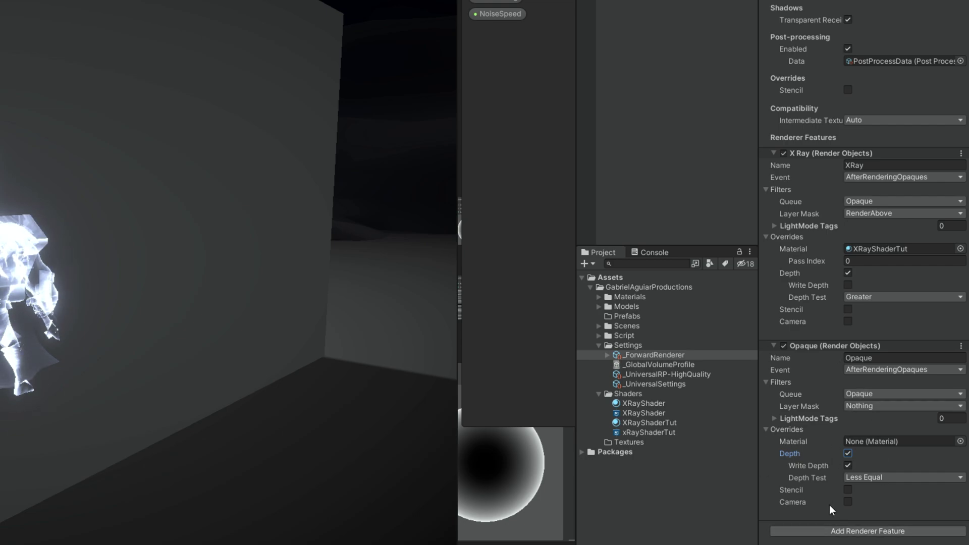
click(863, 406)
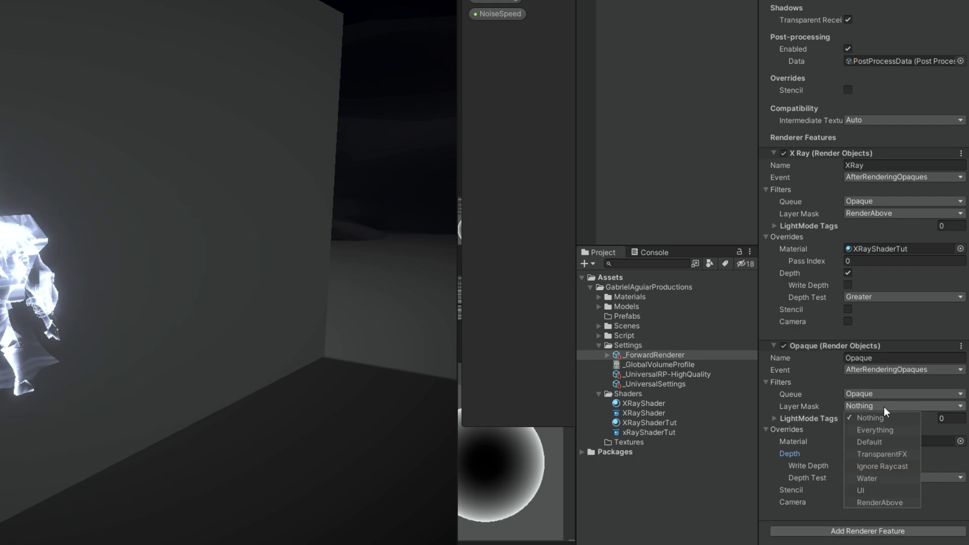
click(869, 501)
click(714, 530)
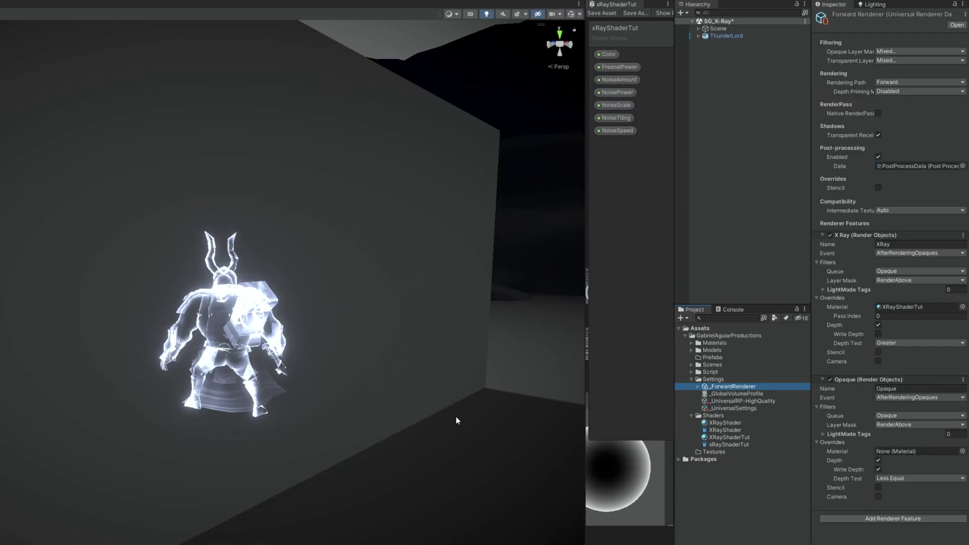
right_drag(201, 353, 211, 348)
key(a)
right_drag(401, 382, 449, 378)
key(d)
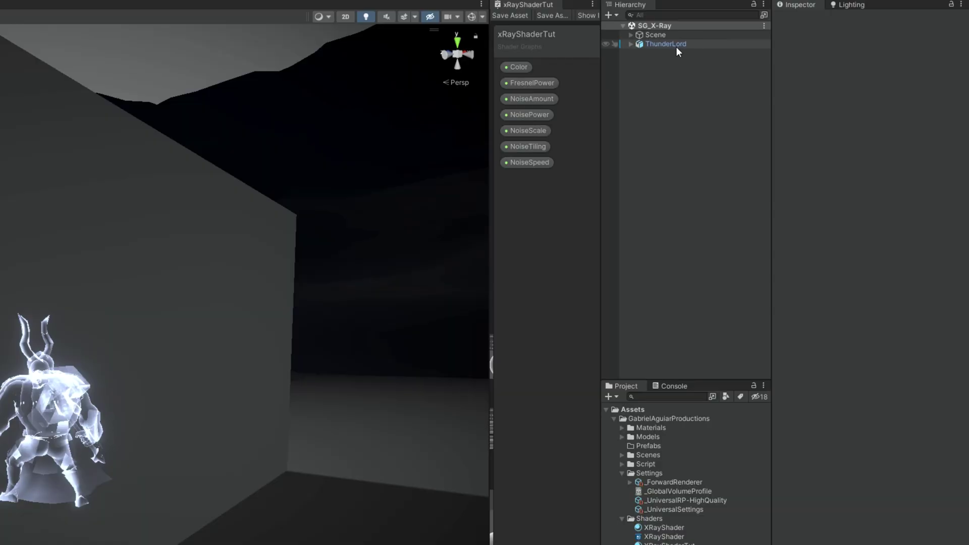
- Switch ThunderLord and all its children to the Default layer and back to RenderAbove to compare the X-ray effect
click(666, 44)
click(934, 34)
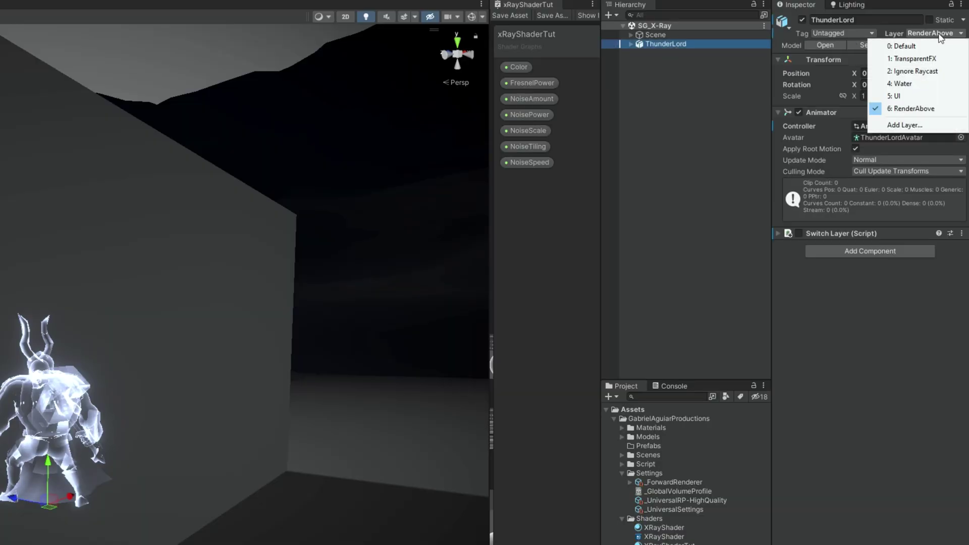
click(932, 46)
click(216, 384)
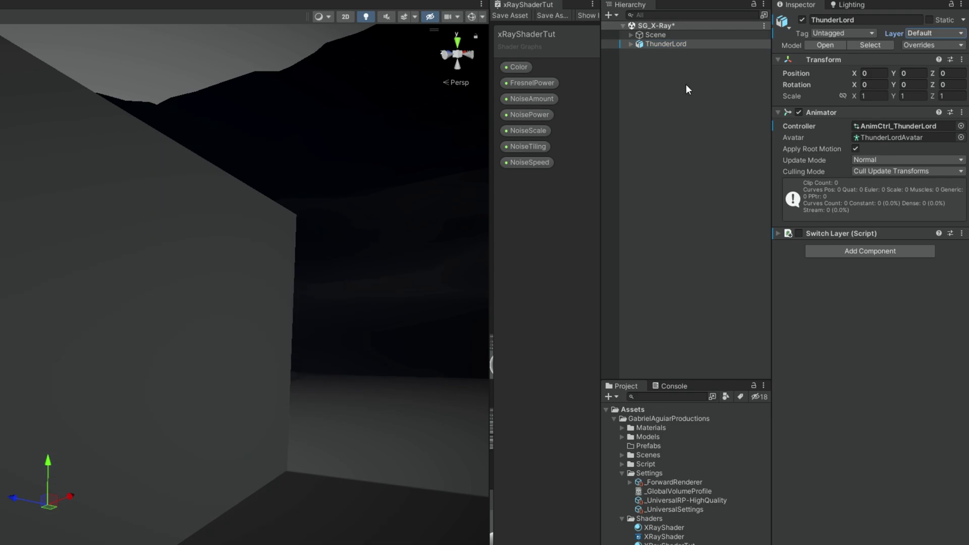
click(934, 33)
click(936, 112)
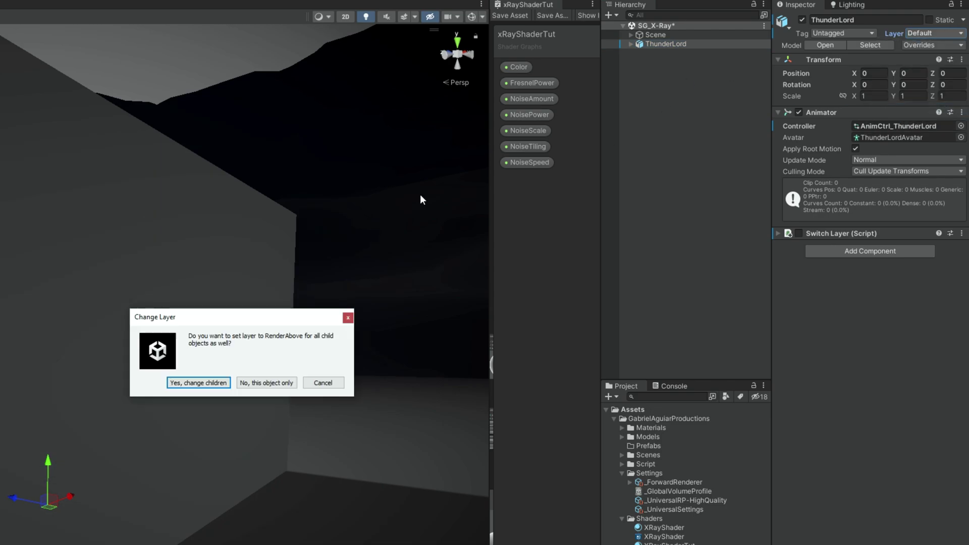
click(198, 383)
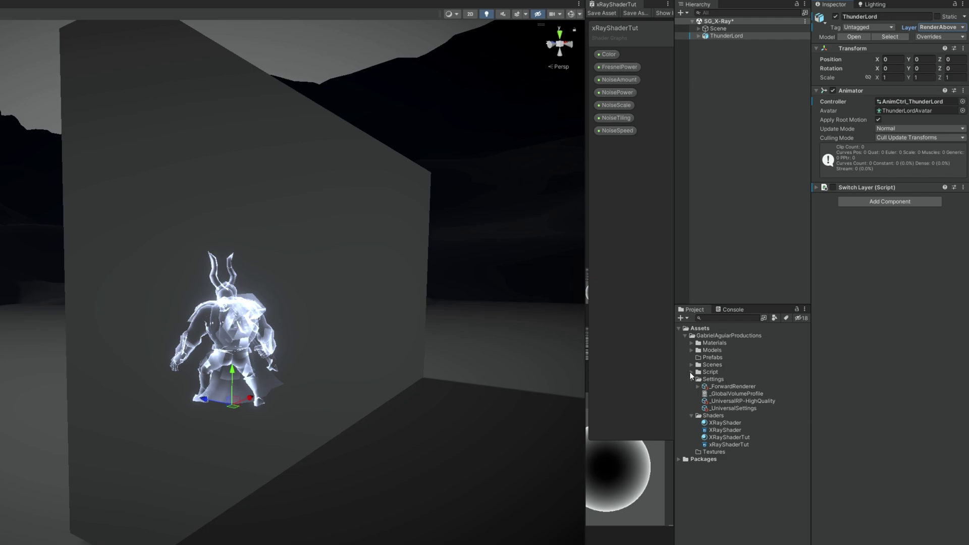
- Open the SwitchLayer script in the code editor and examine its defaultLayer and xRayLayer masks and the xRayActive bool
click(690, 372)
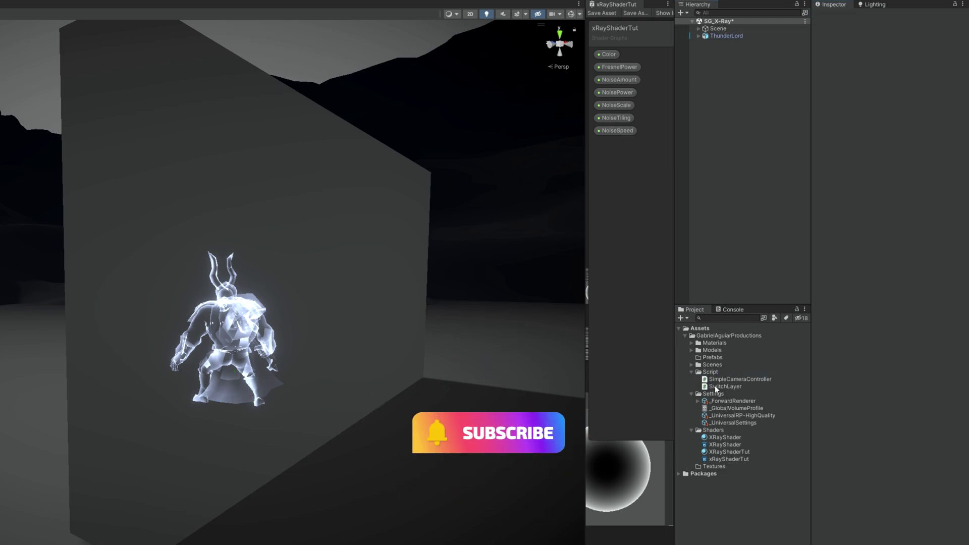
double_click(715, 386)
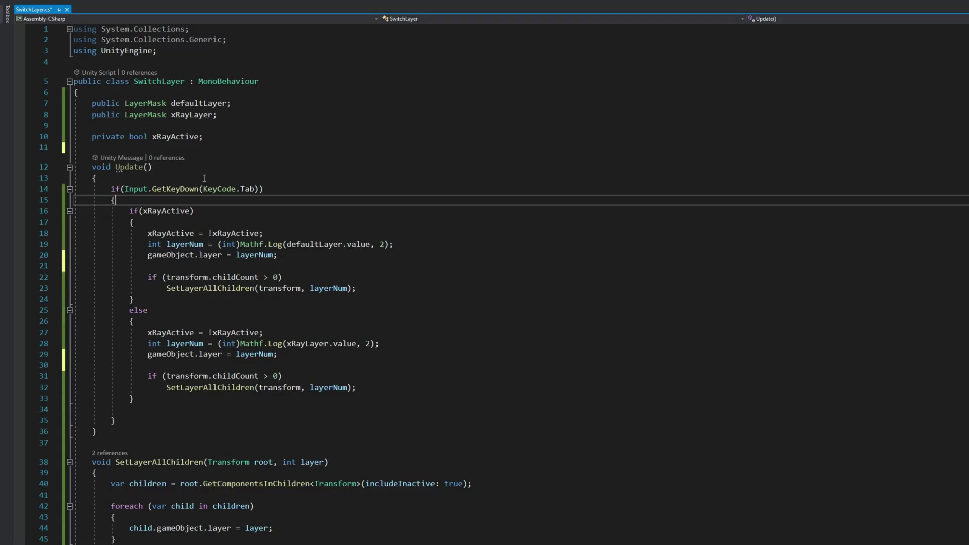
double_click(158, 105)
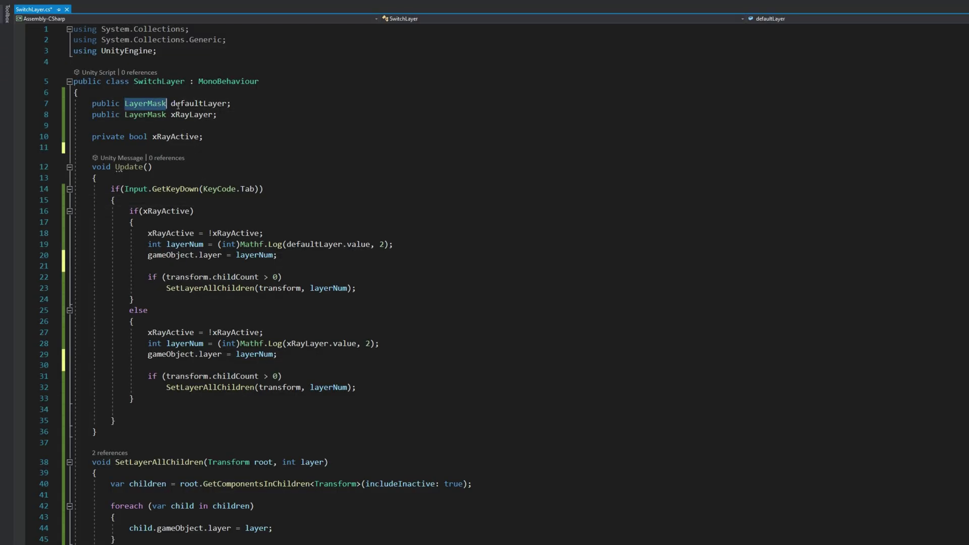
double_click(187, 105)
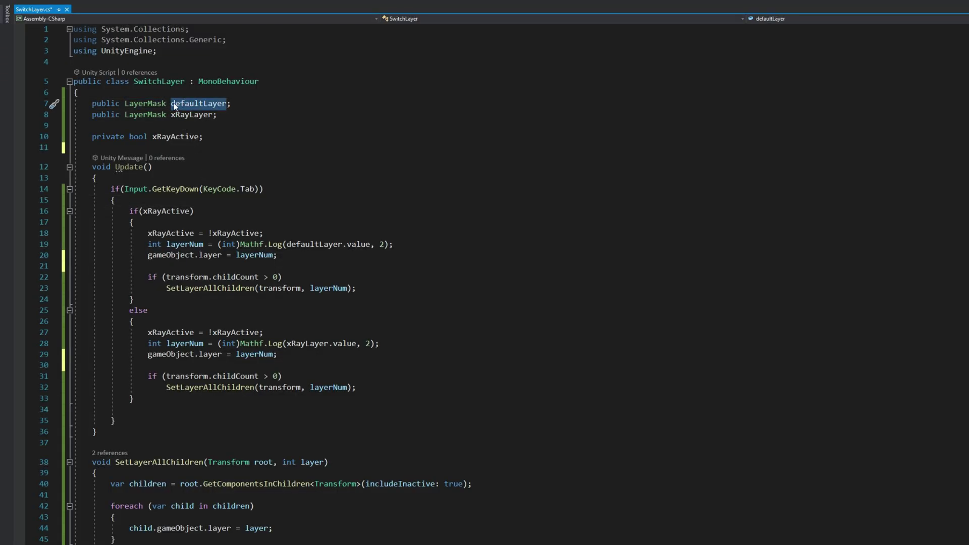
double_click(196, 115)
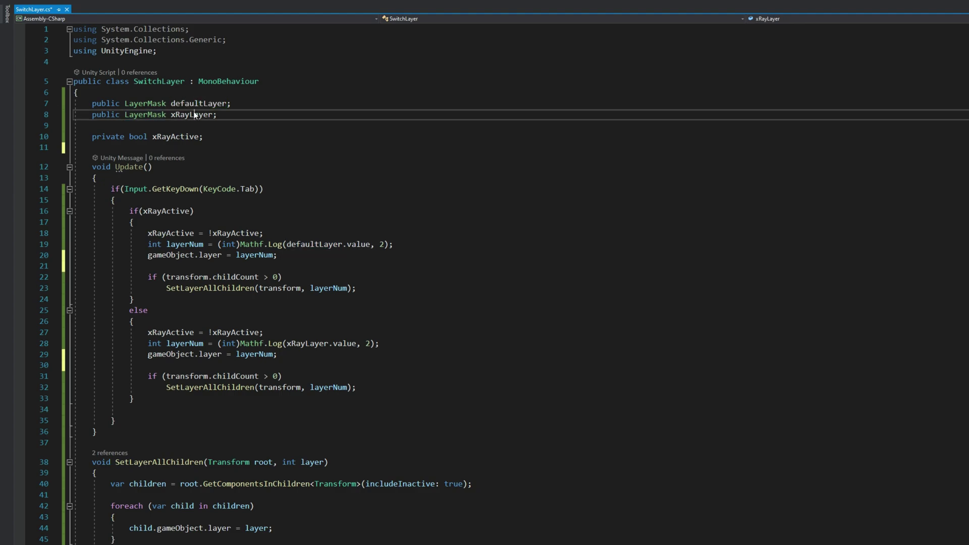
double_click(177, 137)
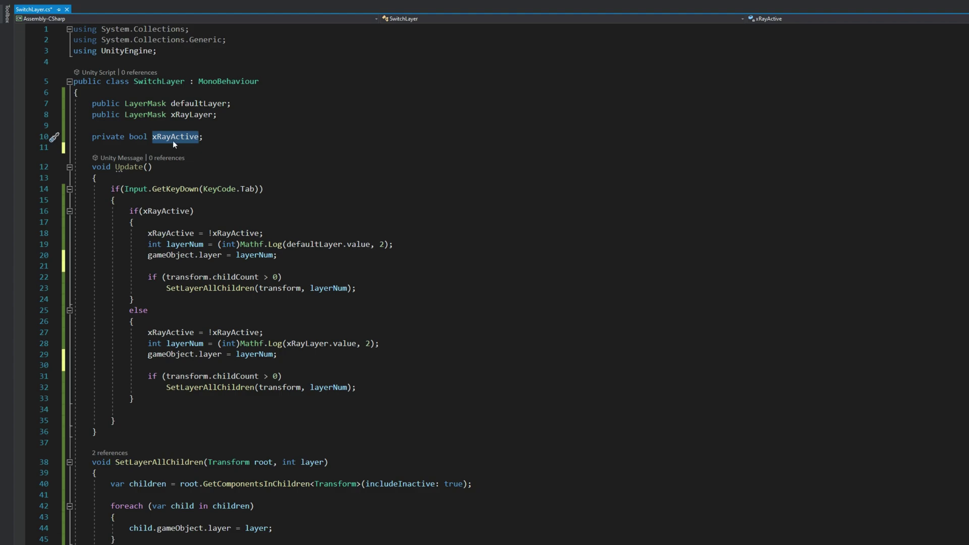
click(174, 147)
- Examine how Update checks xRayActive on Tab, computes layerNum with the integer-cast Mathf.Log, and assigns it to gameObject.layer
click(241, 193)
double_click(176, 211)
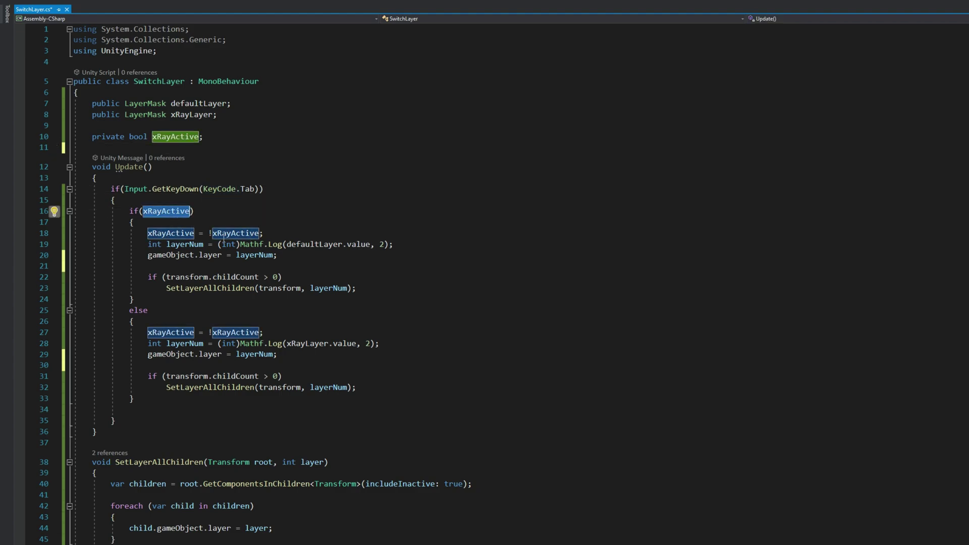
click(189, 245)
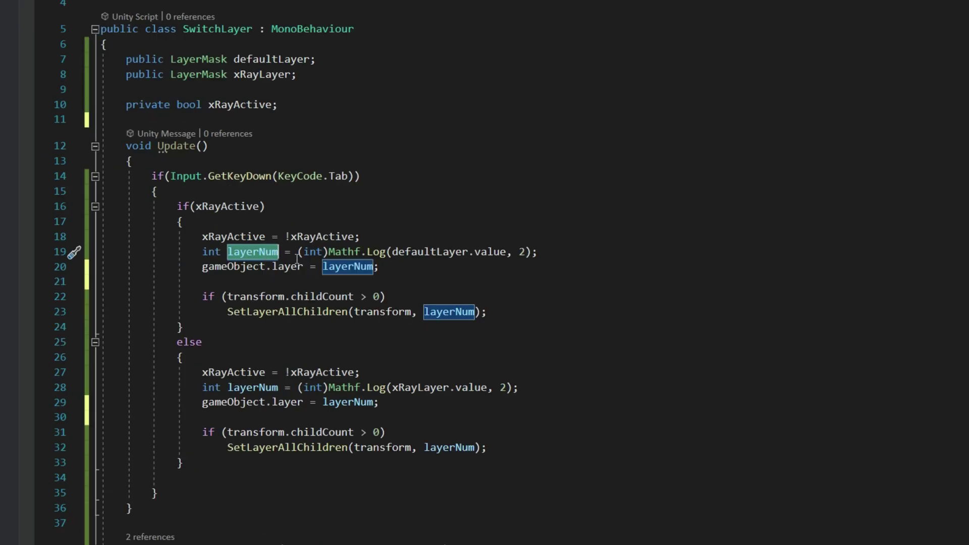
click(378, 254)
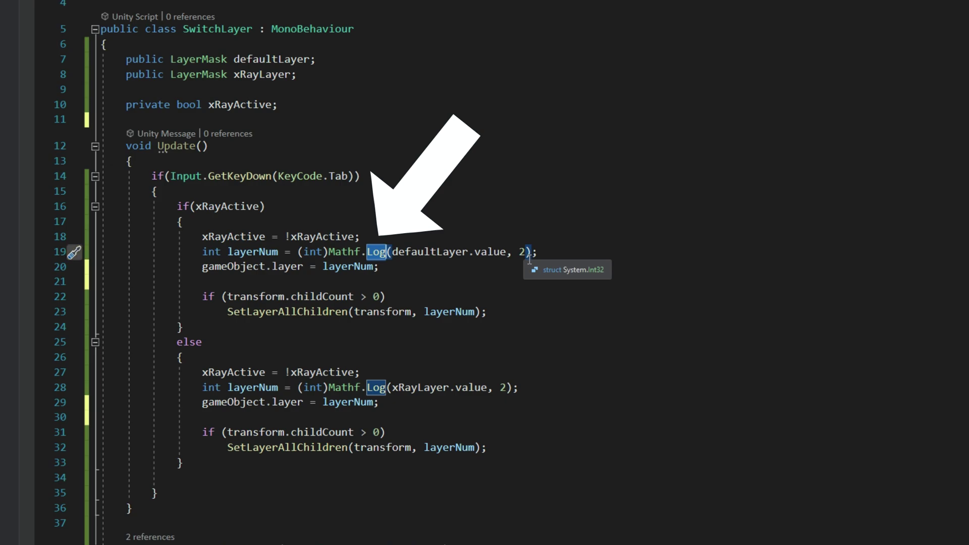
mouse_move(506, 259)
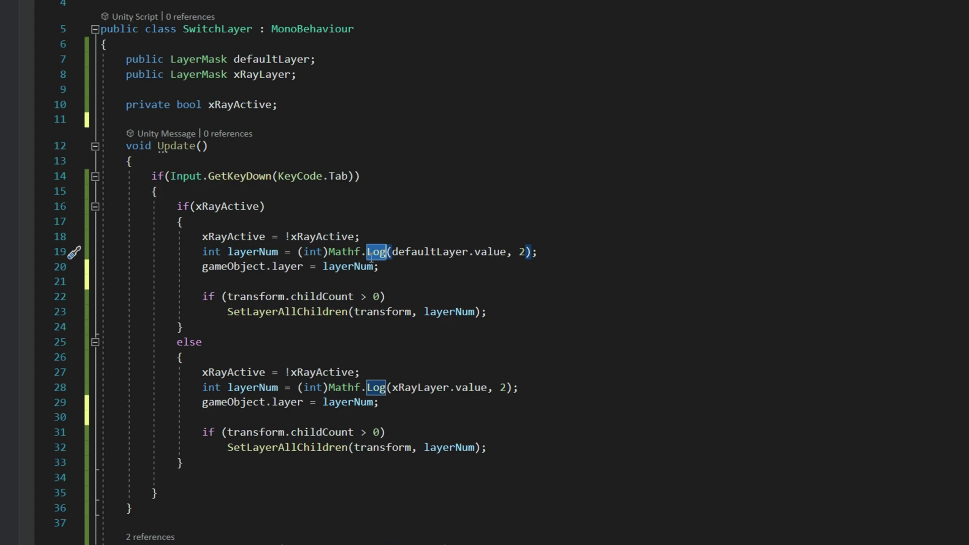
drag(298, 255, 330, 256)
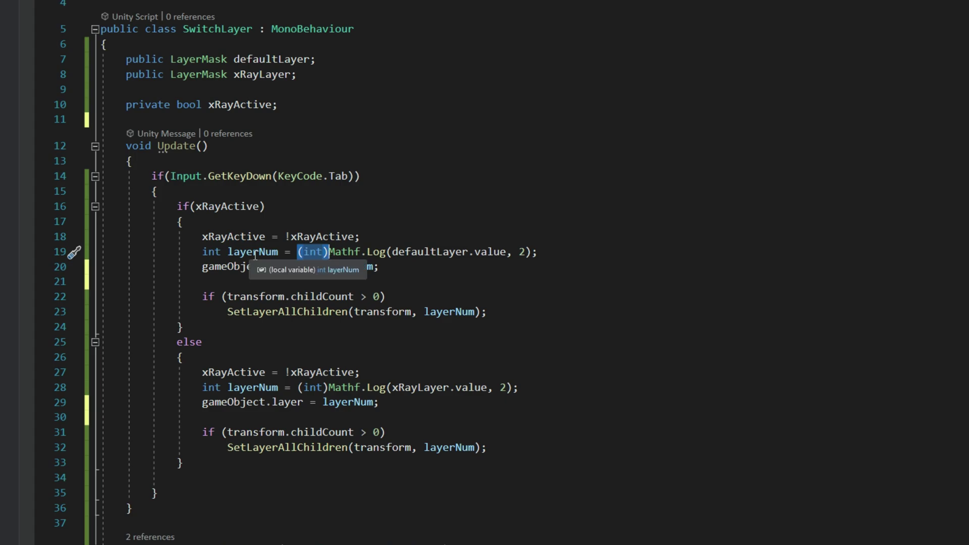
double_click(357, 270)
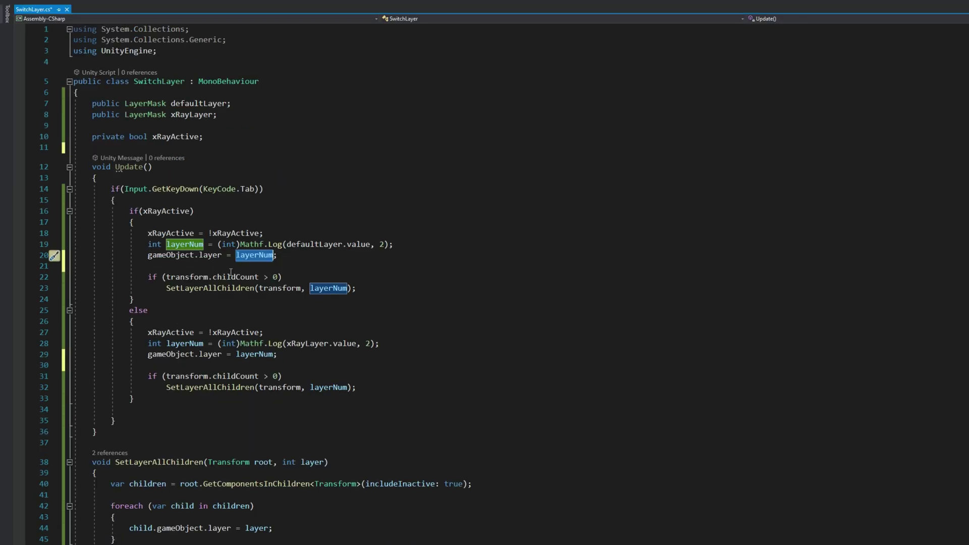
- Examine the childCount check, its SetLayerAllChildren call and the foreach loop that assigns the layer to every child
click(304, 283)
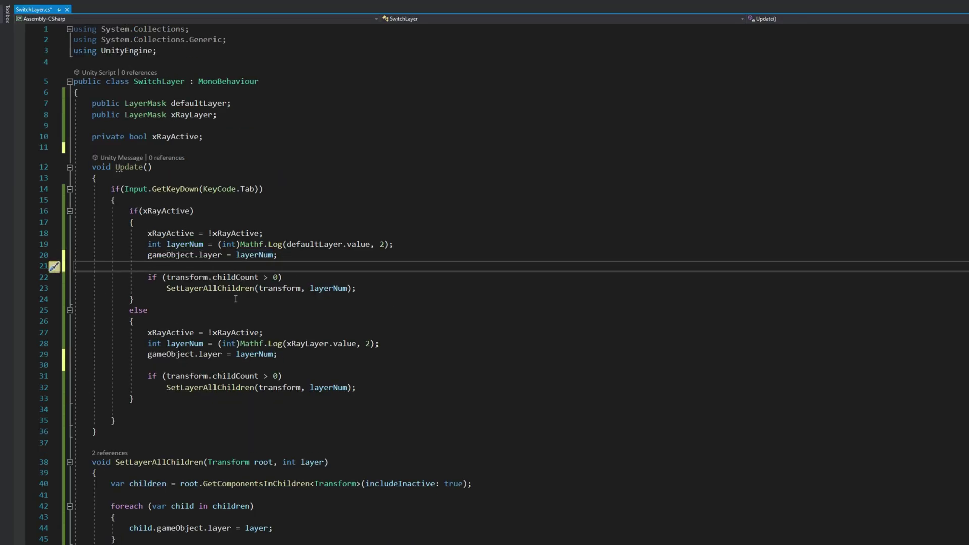
double_click(271, 289)
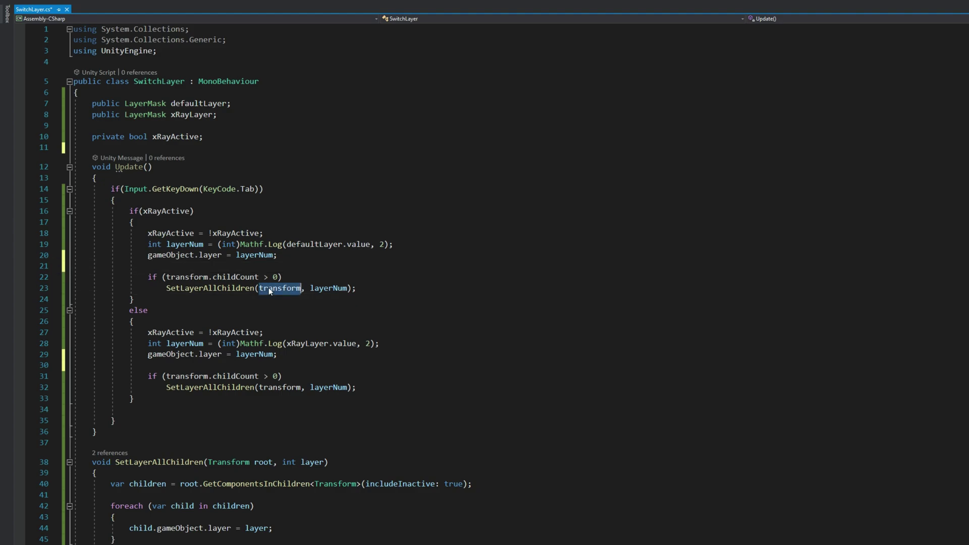
scroll(254, 400, down, 2)
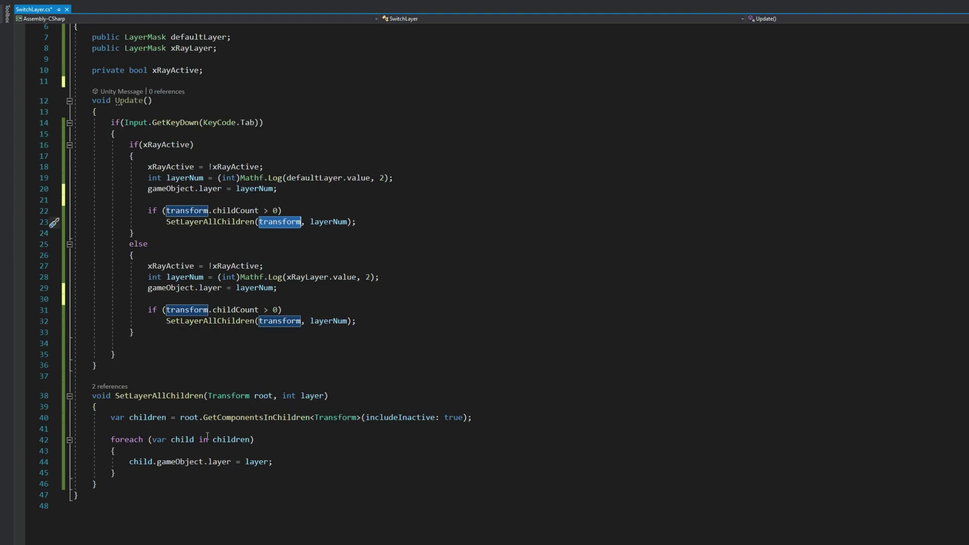
scroll(323, 420, down, 2)
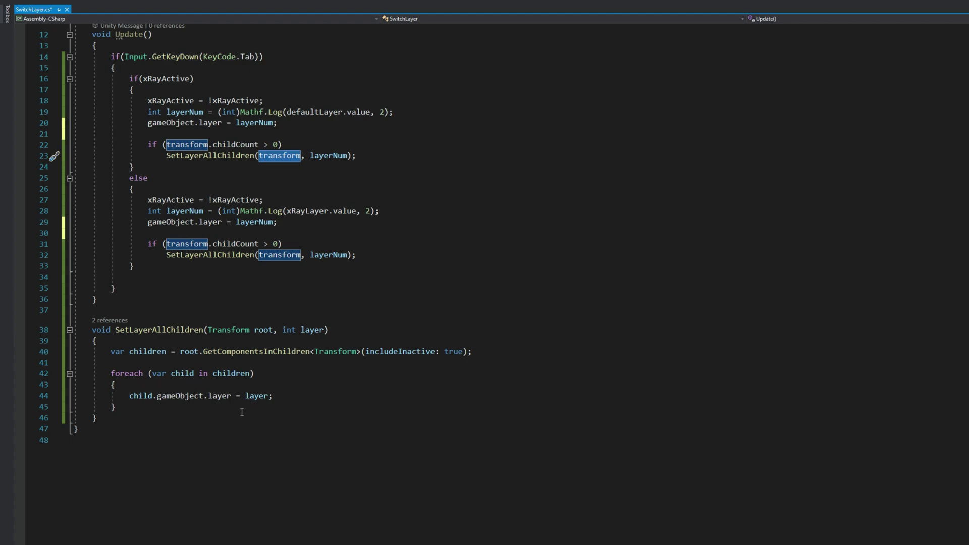
scroll(242, 409, up, 1)
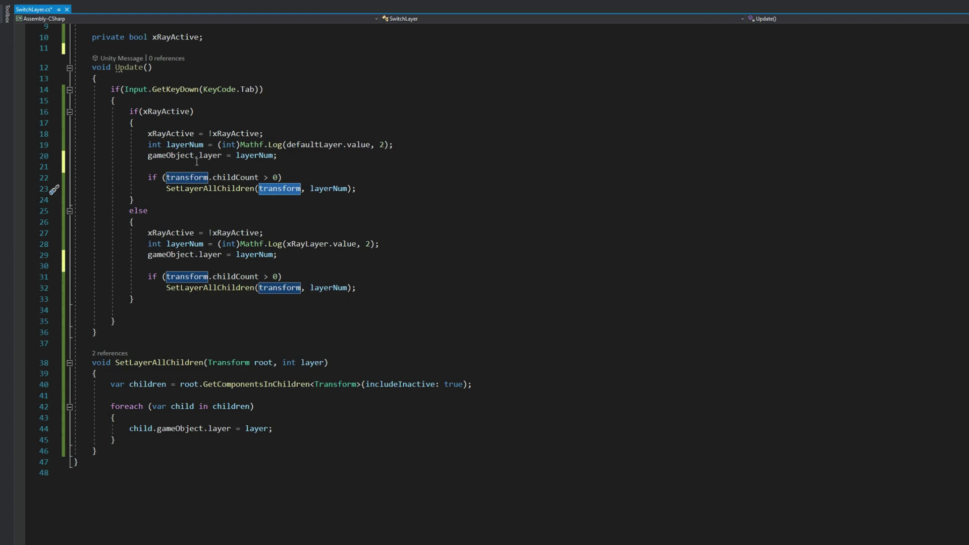
scroll(244, 218, up, 2)
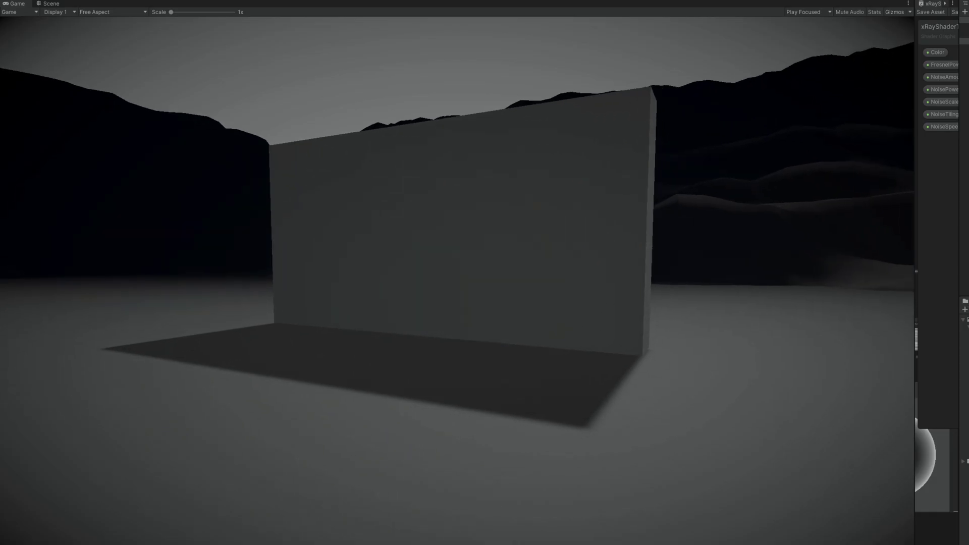
- Test the layer switch in the running game in Unity by toggling the X-ray effect on the character behind the wall
key(space)
key(space)
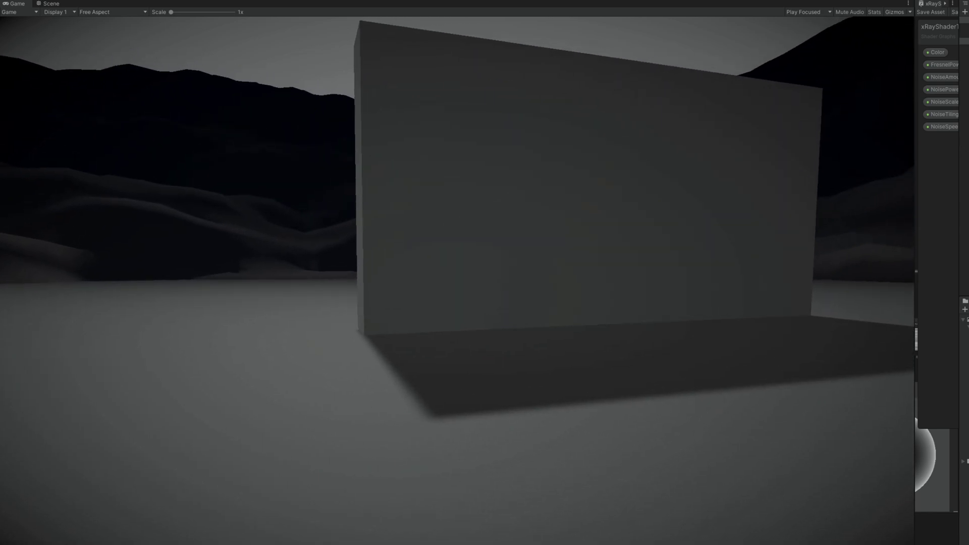
key(space)
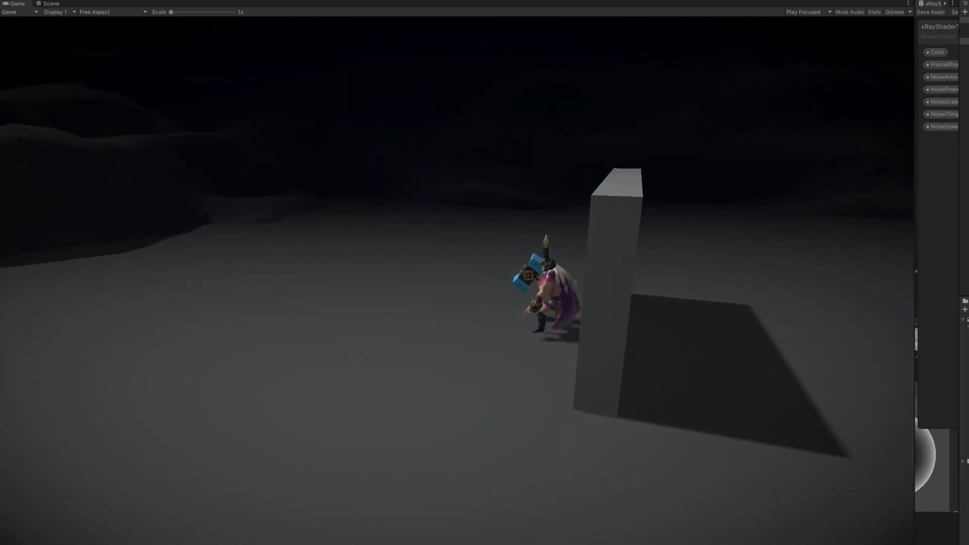
key(space)
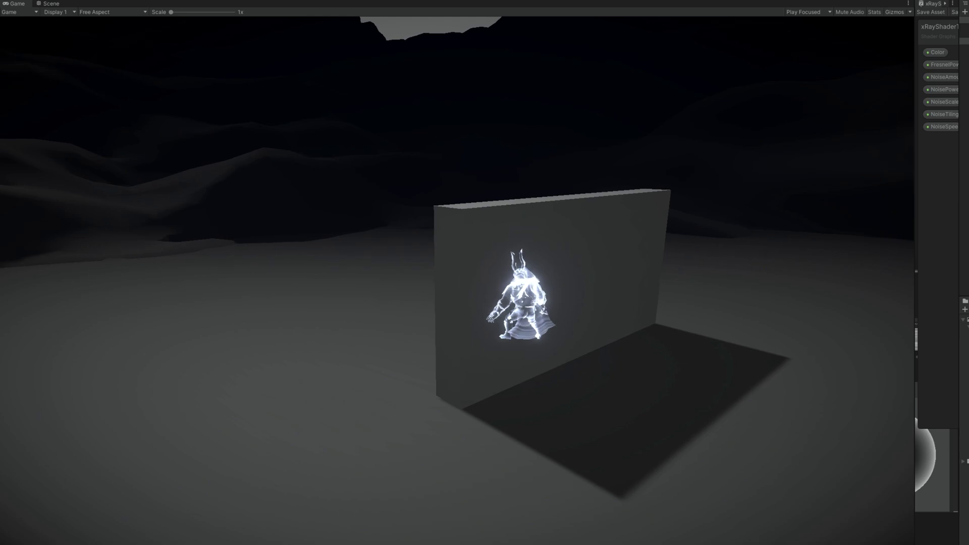